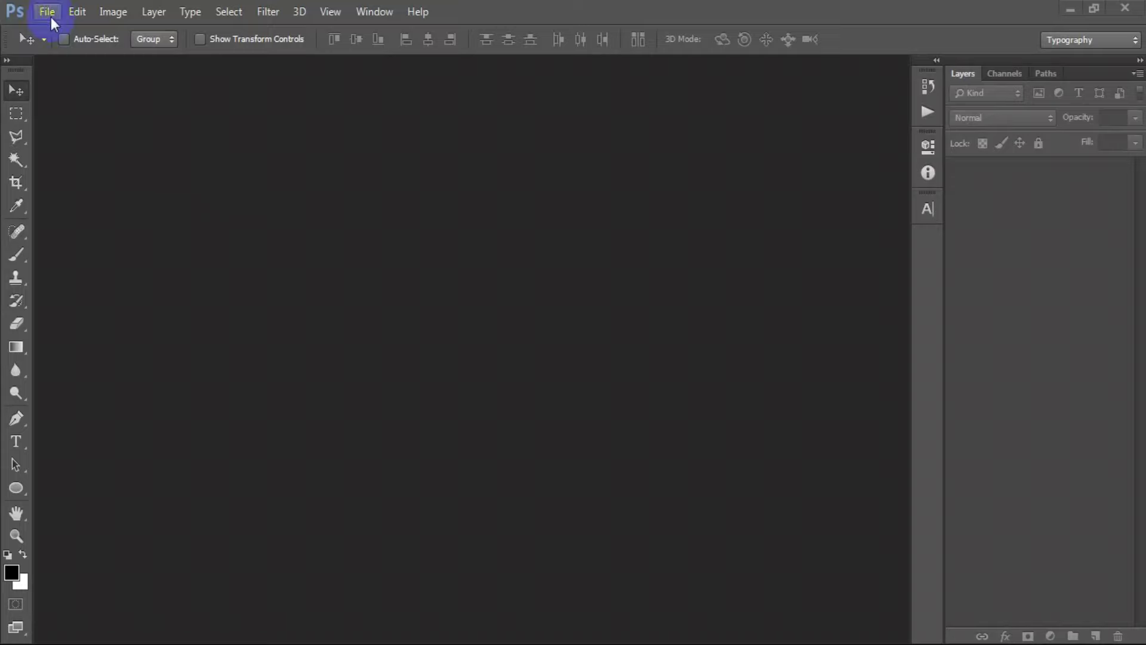
Create a new 1080 × 1080 px, 300 ppi document with a white background.
click(66, 31)
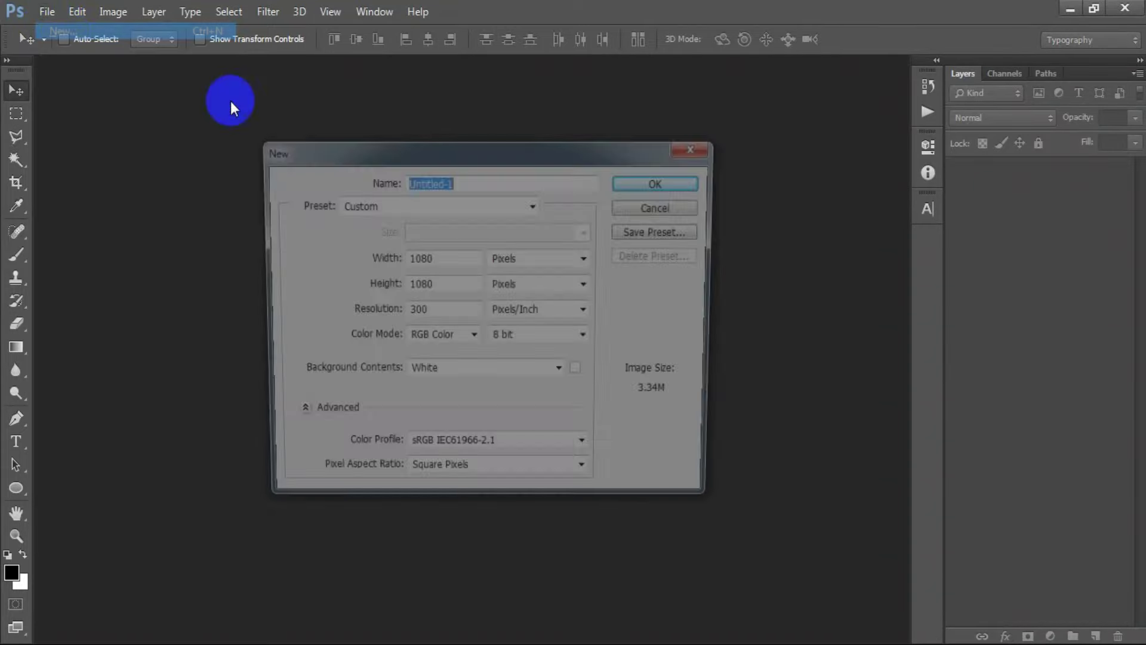
click(383, 258)
text(1080)
click(379, 281)
drag(443, 306, 399, 310)
click(663, 181)
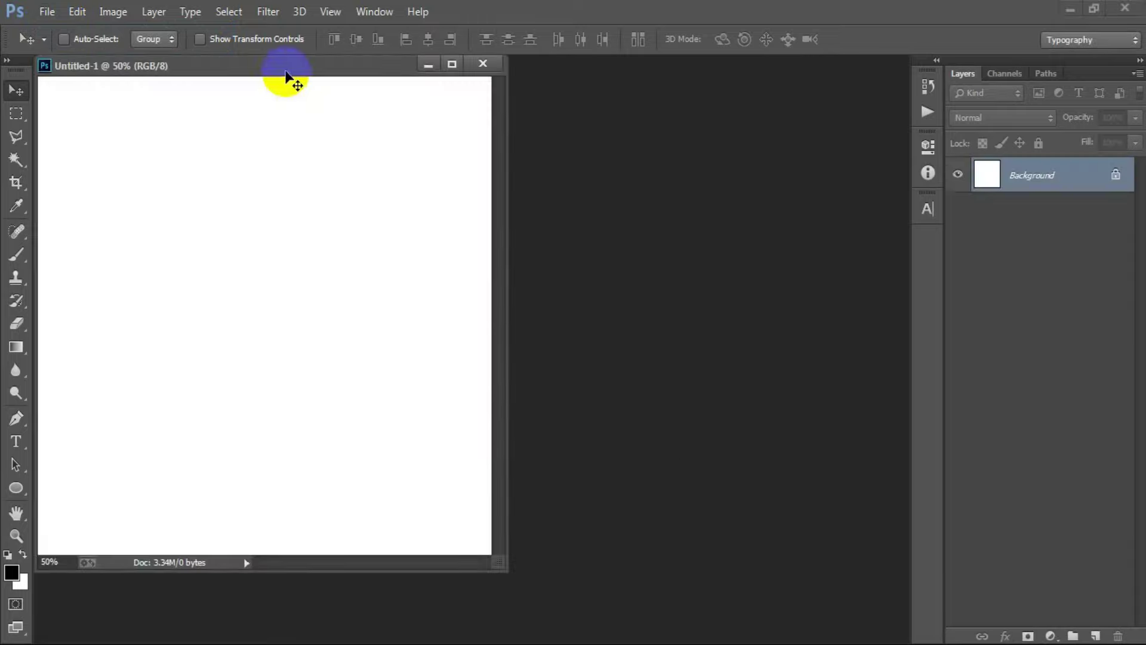
Dock the Untitled-1 document window as a tab in the workspace.
drag(288, 62, 422, 69)
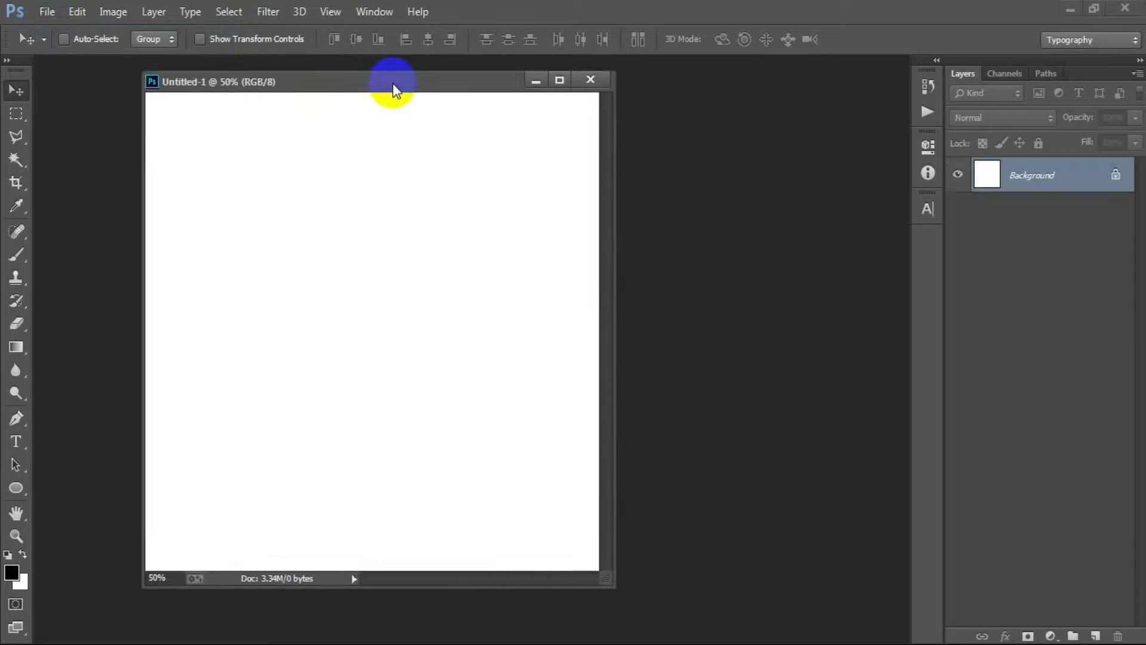
drag(421, 69, 435, 71)
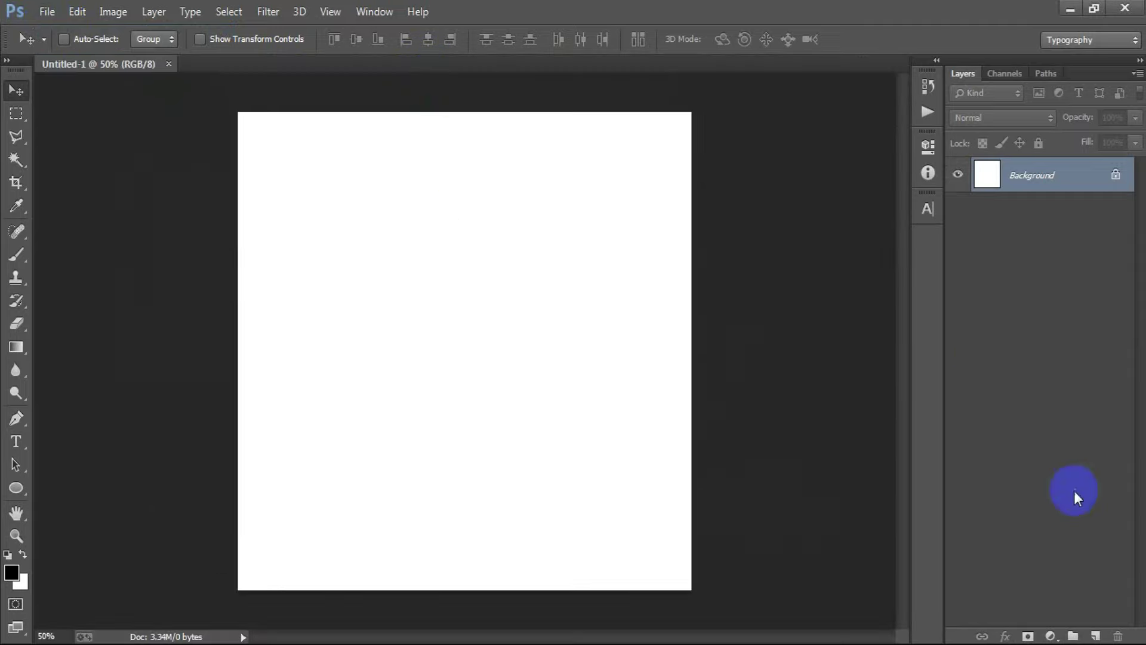
click(1051, 628)
Add a light gray Solid Color fill layer over the canvas.
click(1022, 245)
click(498, 303)
drag(508, 307, 499, 286)
click(881, 153)
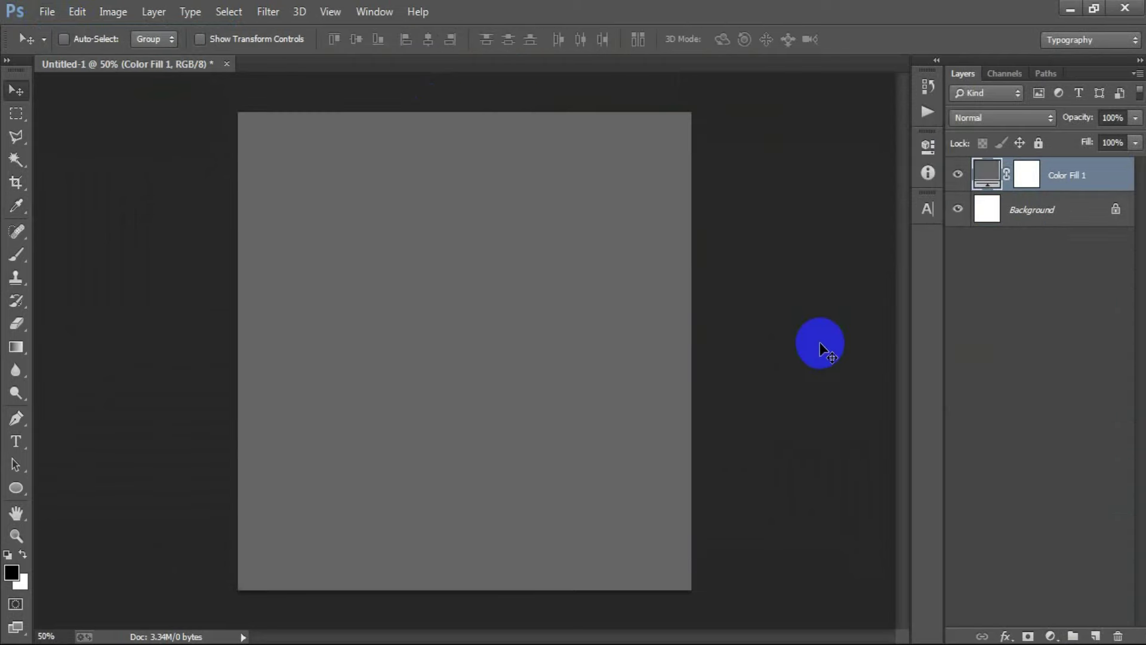
On a new layer, draw a black rectangle inset within the canvas.
click(1096, 635)
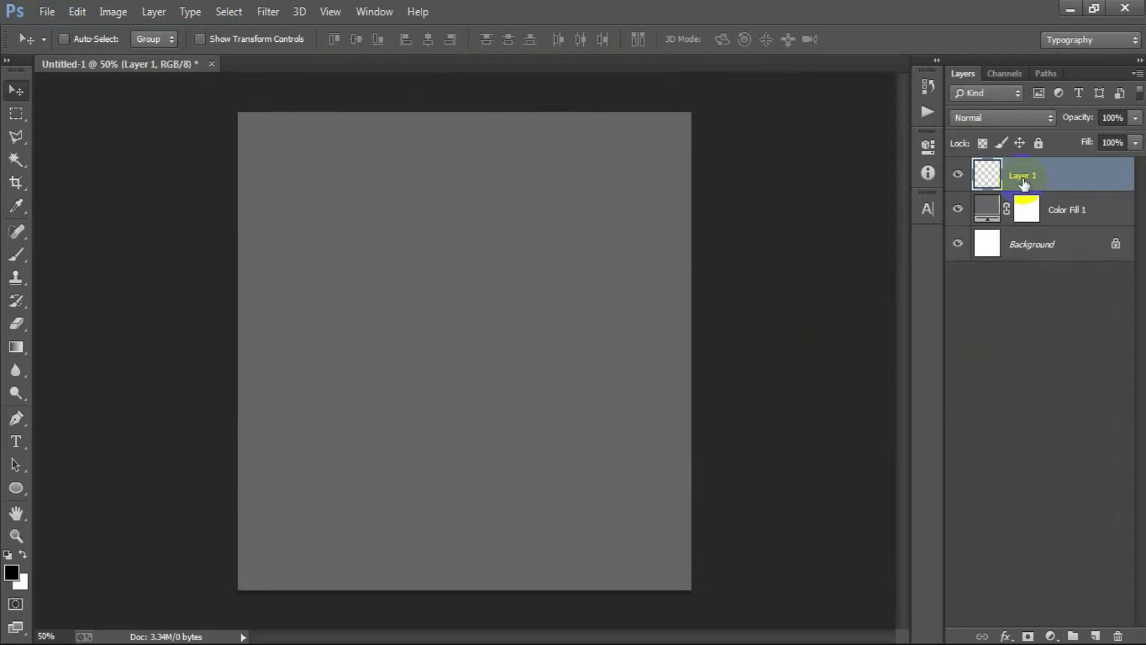
click(23, 488)
click(62, 485)
drag(271, 151, 660, 561)
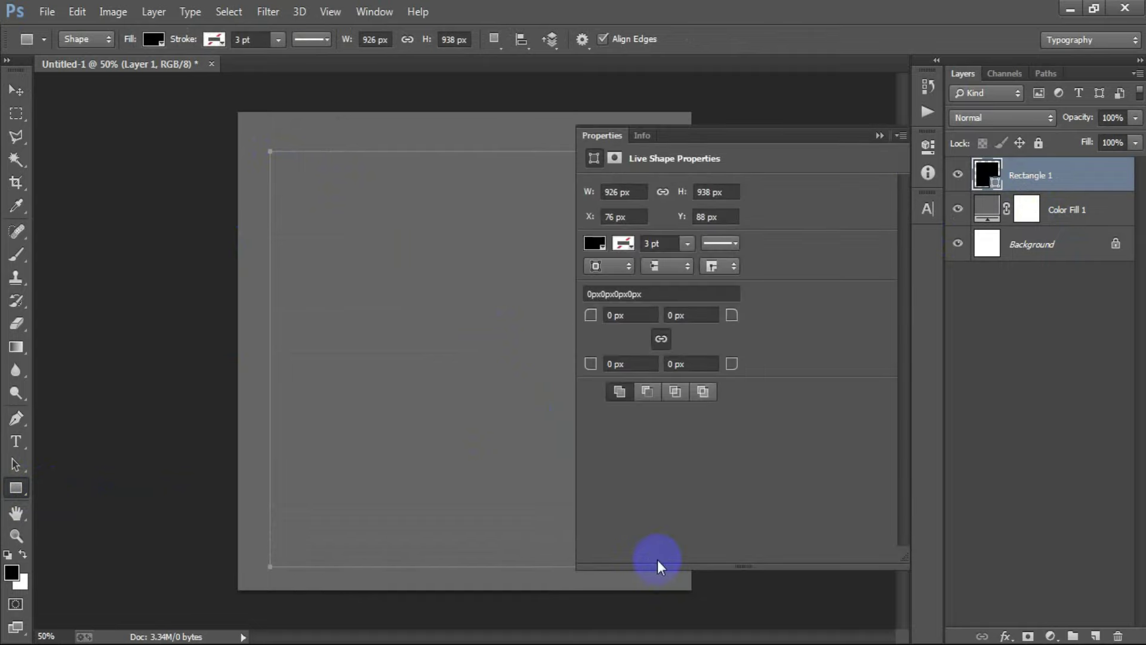
click(16, 90)
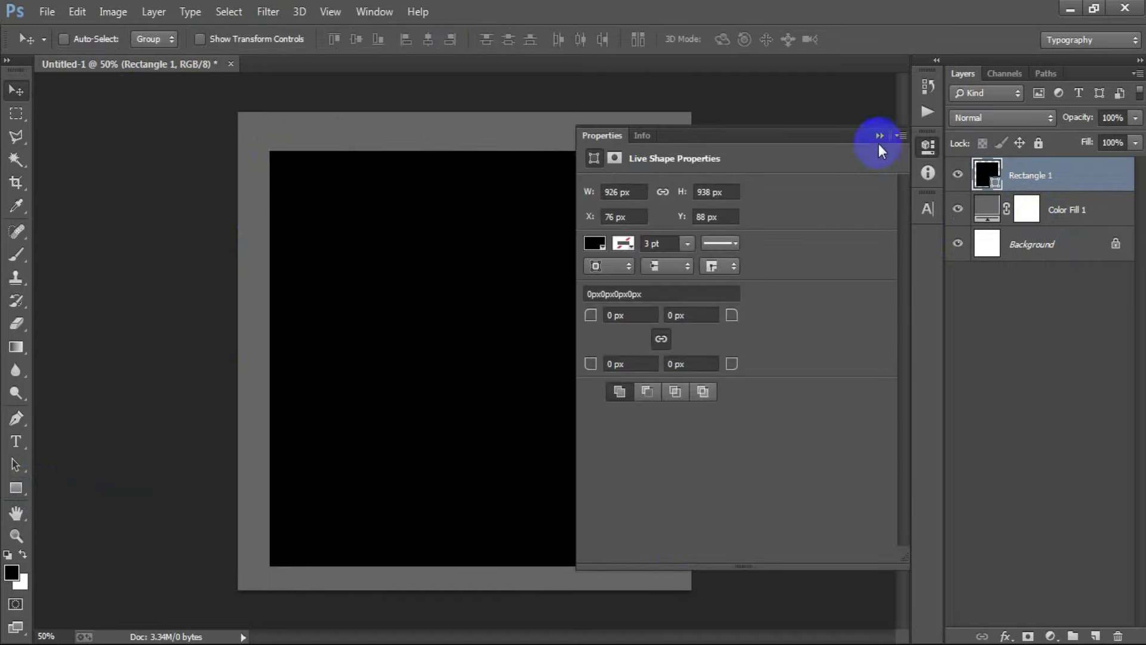
Centre Rectangle 1 horizontally on the canvas against the Background.
click(879, 143)
ctrl+click(1050, 251)
click(428, 40)
click(987, 176)
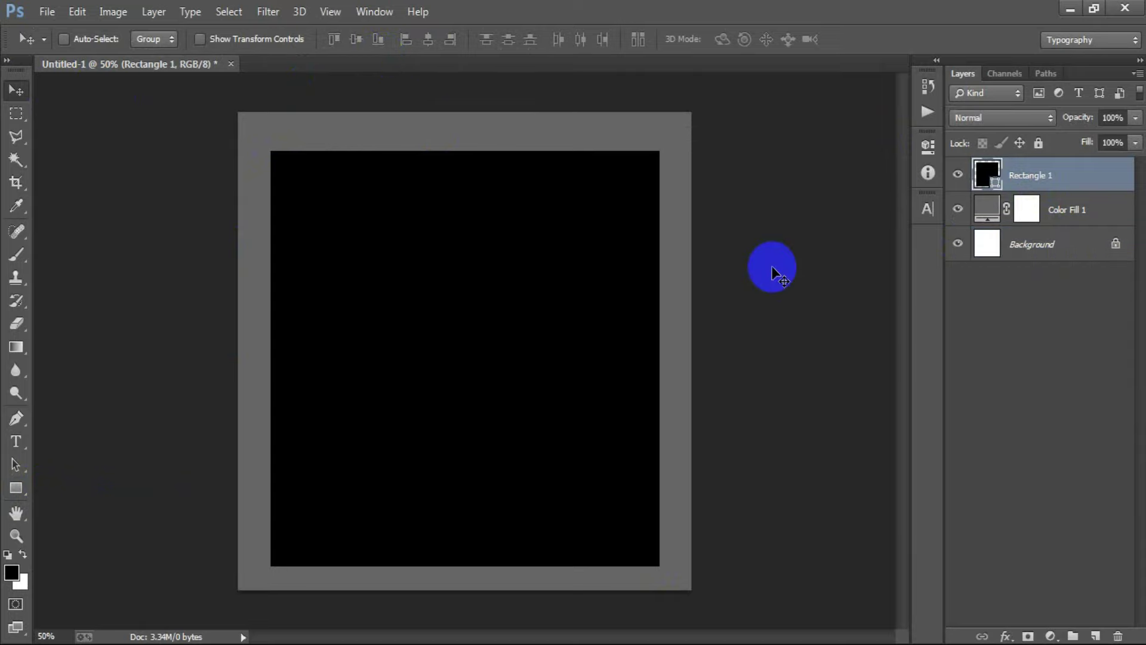
Free Transform the rectangle to stretch its top edge slightly upward.
key(ctrl+t)
drag(471, 152, 473, 136)
click(759, 39)
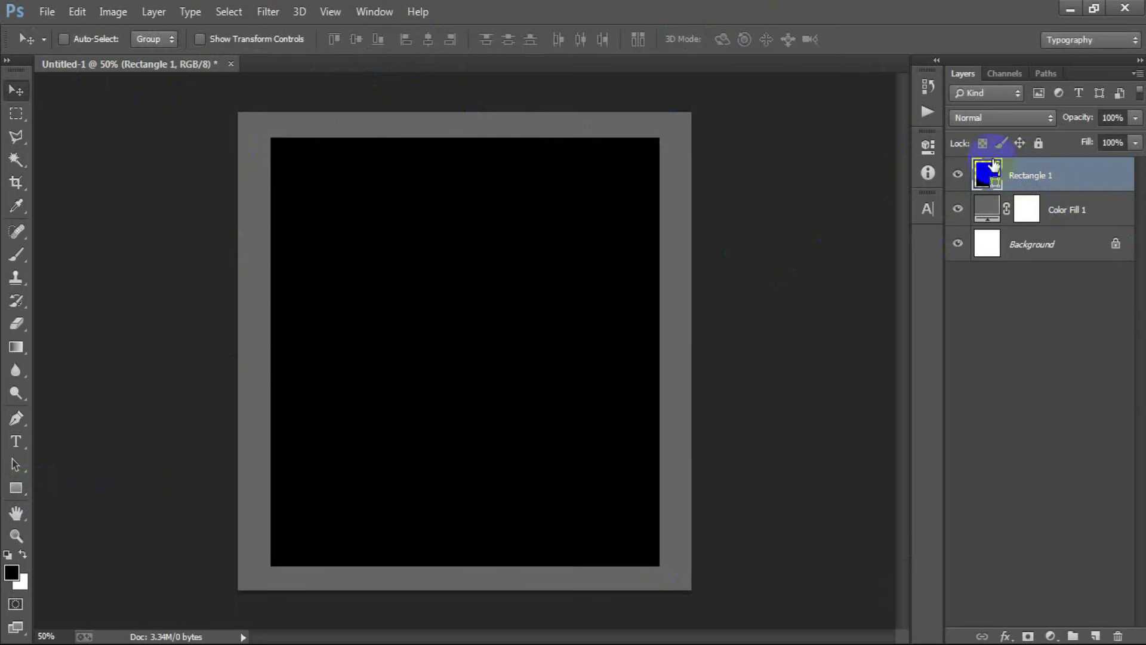
right_click(1055, 175)
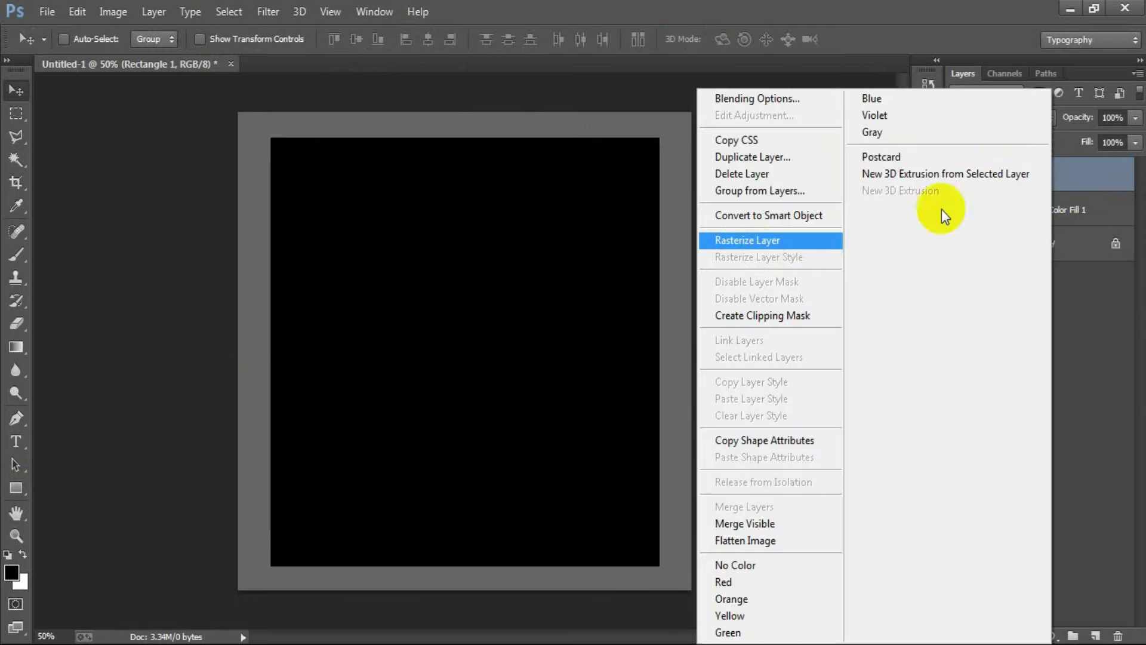
Rasterize Rectangle 1 and add a Gradient Overlay layer style.
click(815, 238)
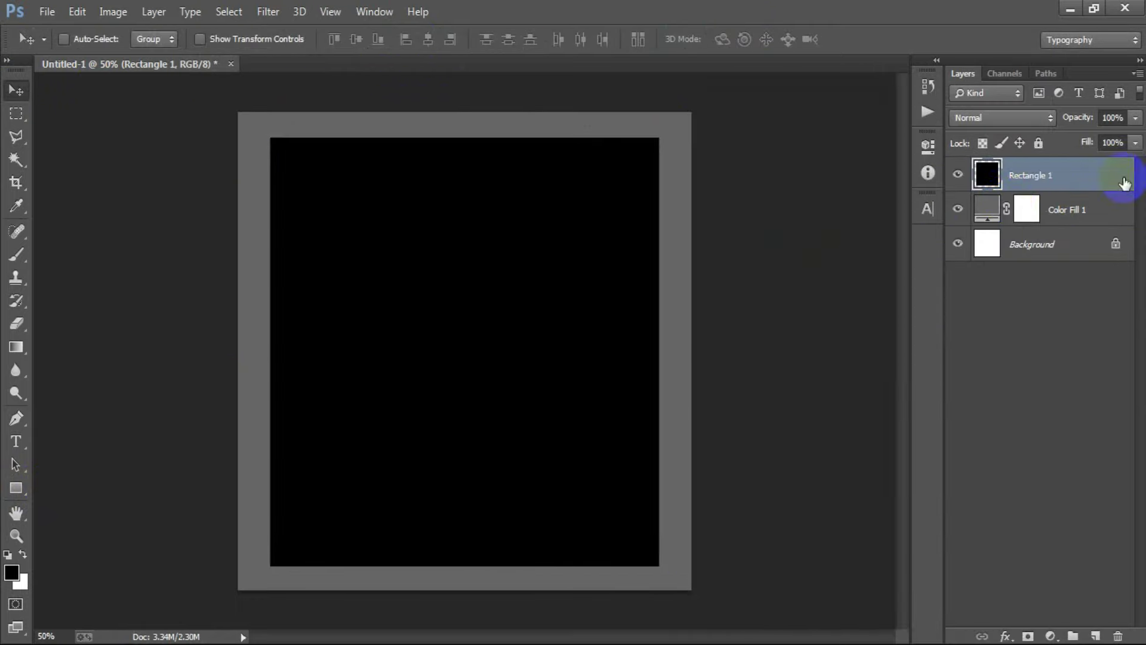
double_click(1045, 173)
click(513, 335)
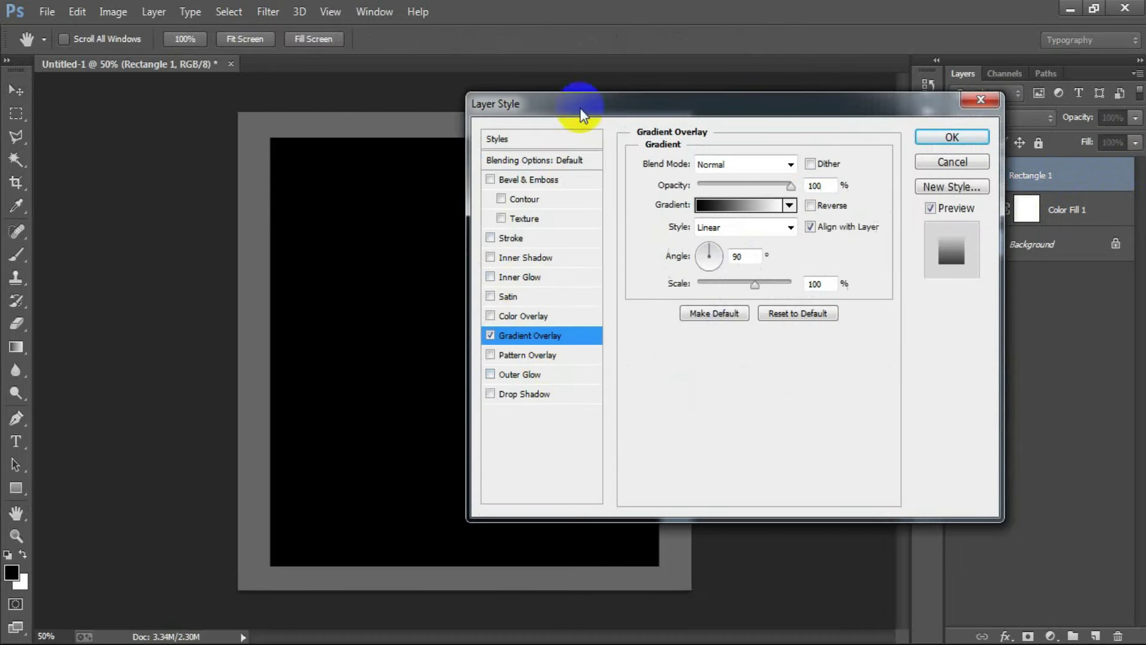
drag(565, 101, 467, 75)
click(621, 177)
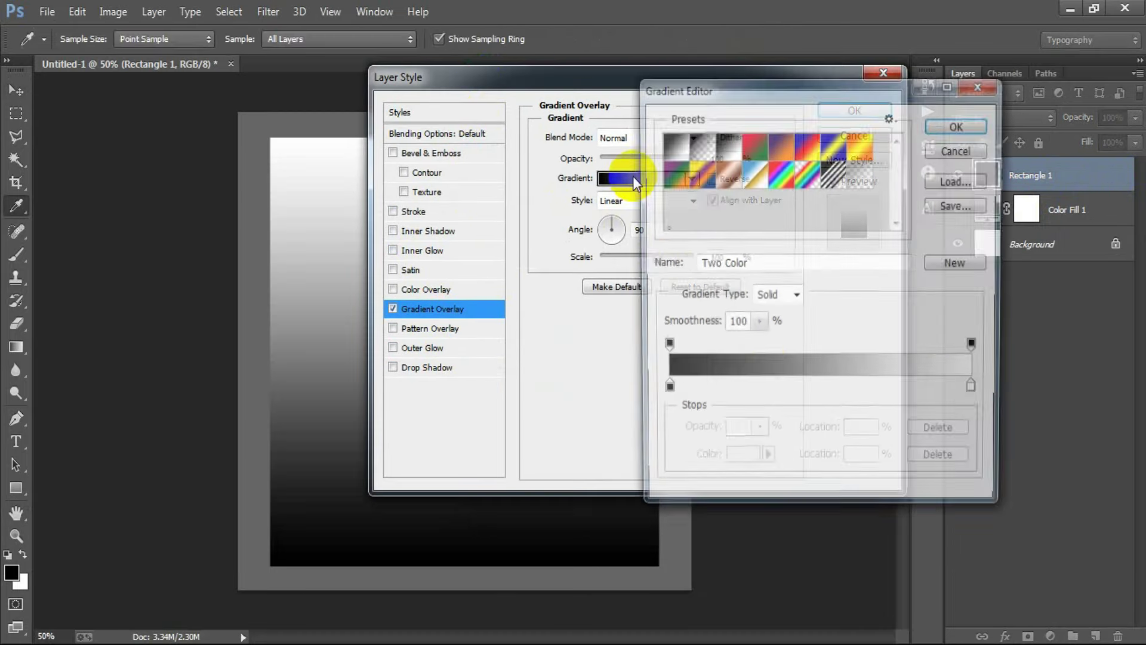
Set the gradient's white stop to teal 1C655A.
click(977, 391)
click(740, 463)
double_click(800, 405)
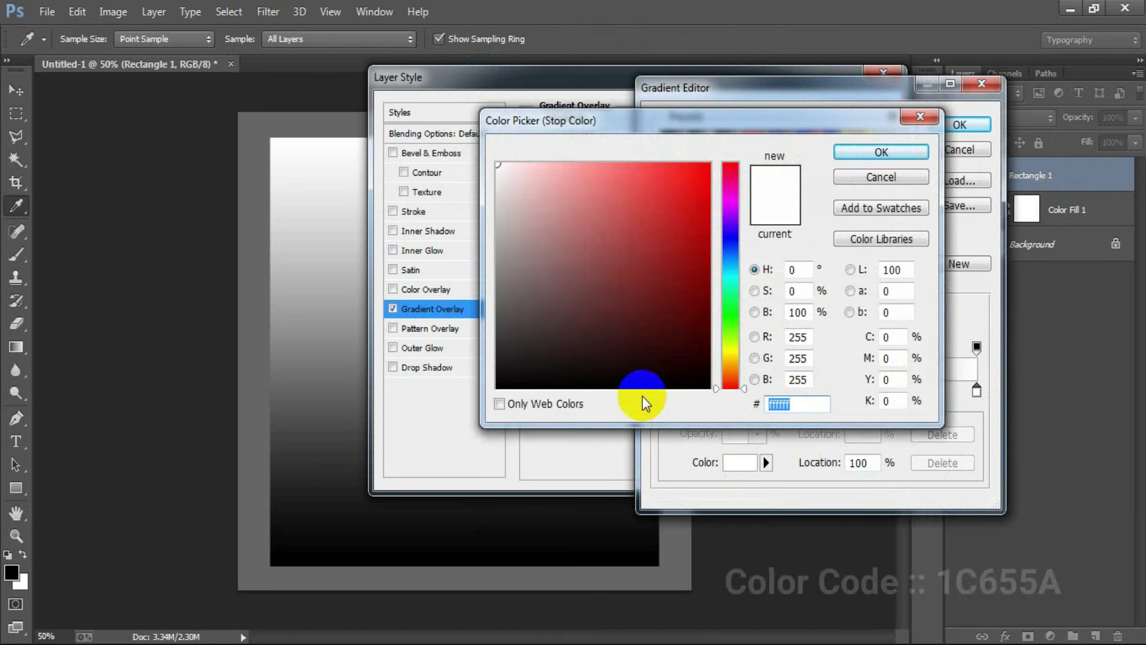
text(1C)
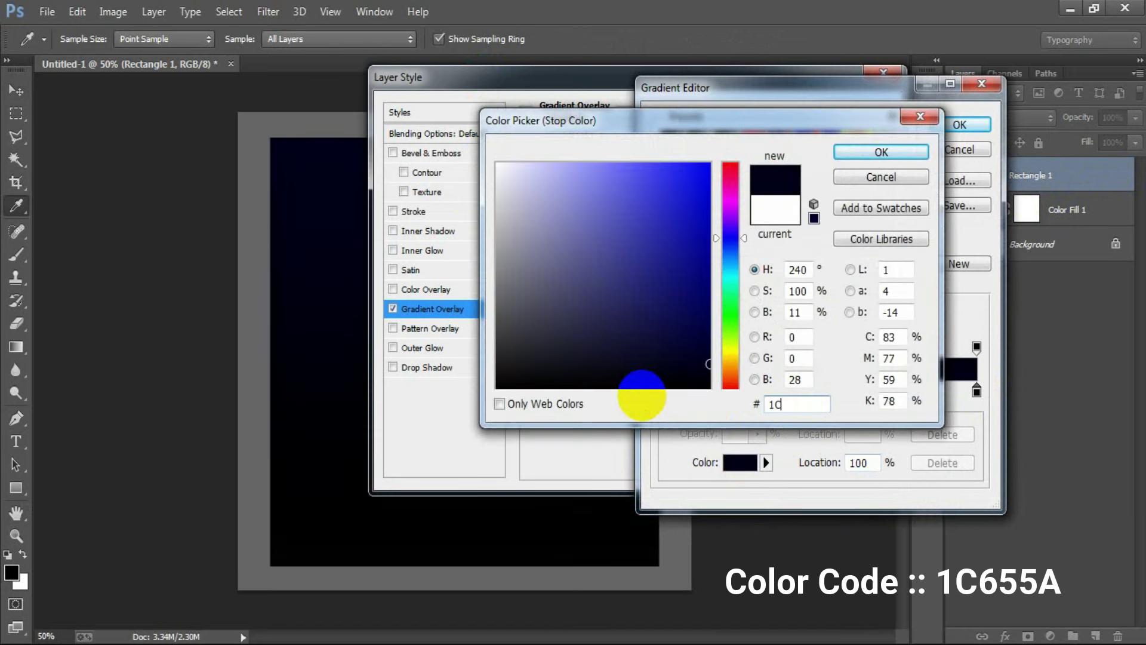
text(655A)
click(851, 152)
Set the other gradient stop to dark 052C3B and apply the overlay.
click(664, 391)
click(739, 464)
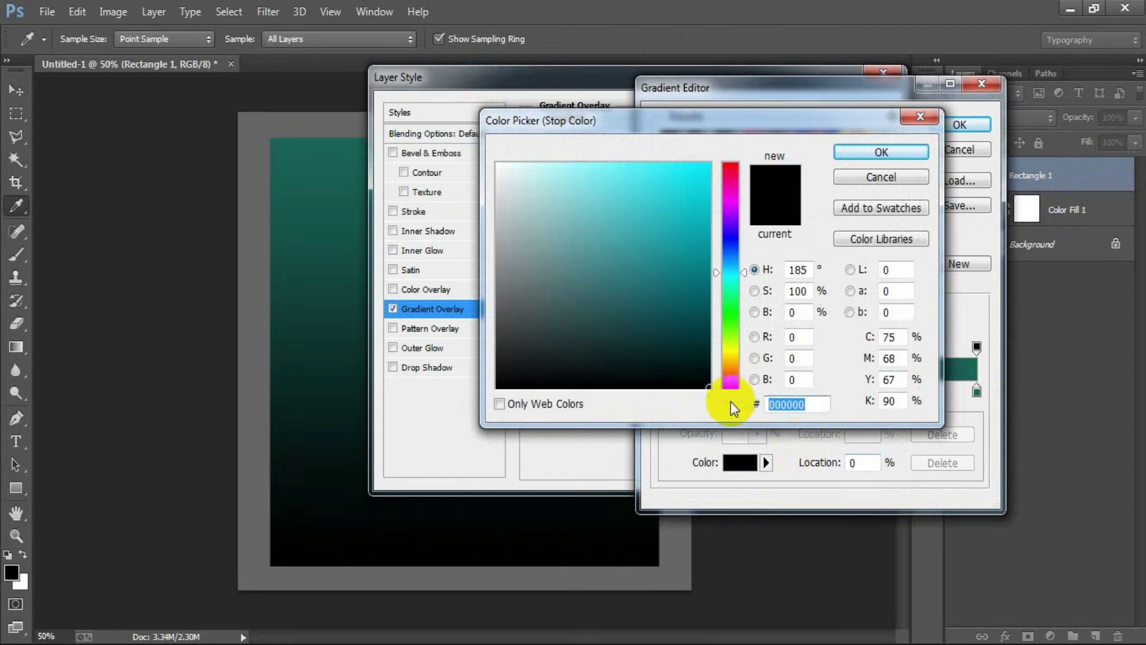
text(05)
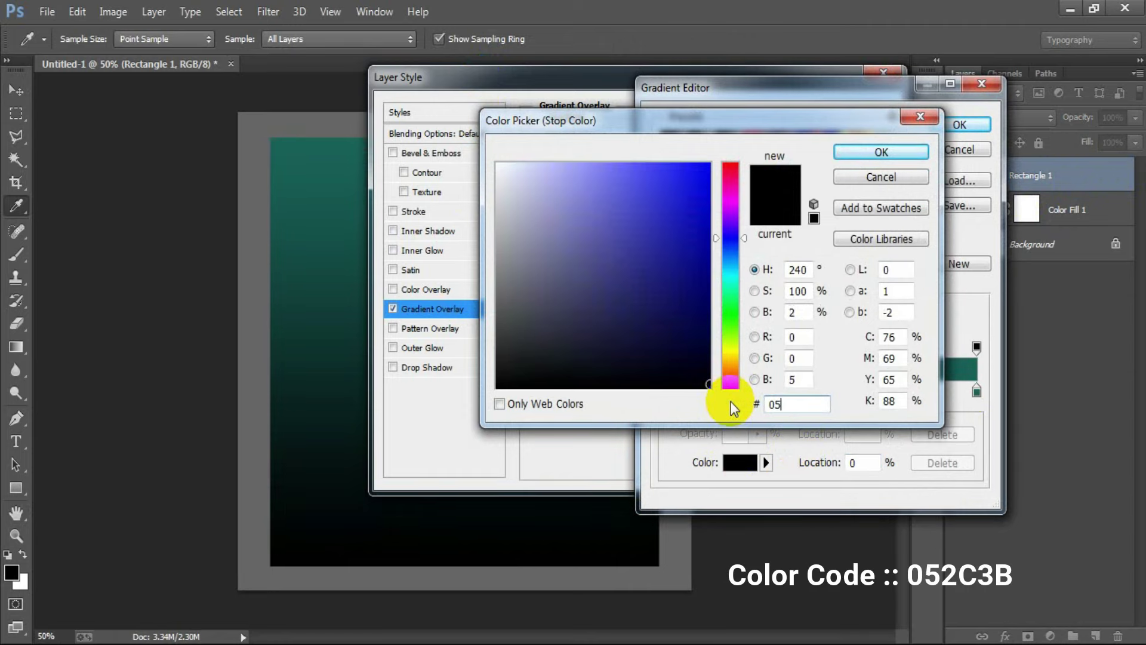
text(22C)
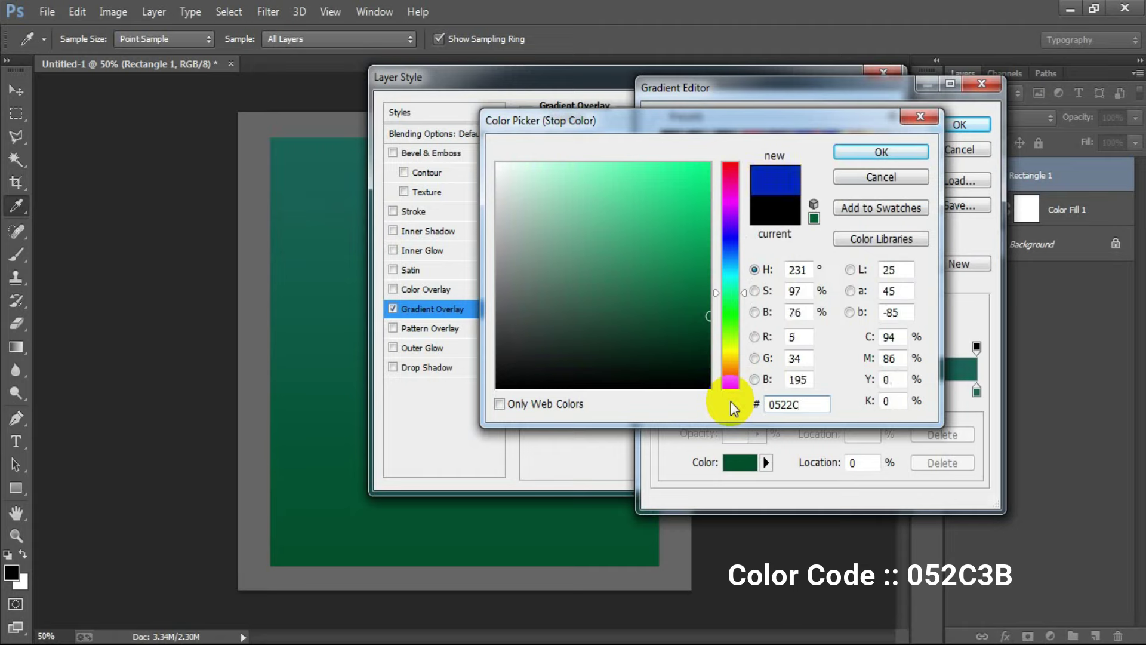
text(3B)
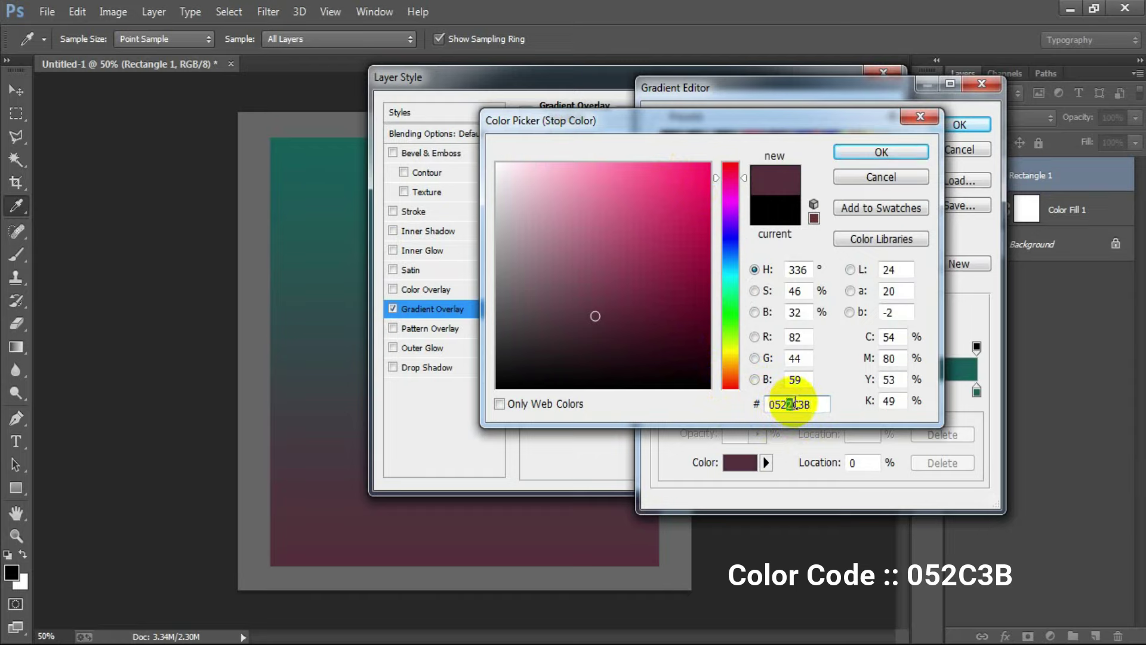
key(BackSpace)
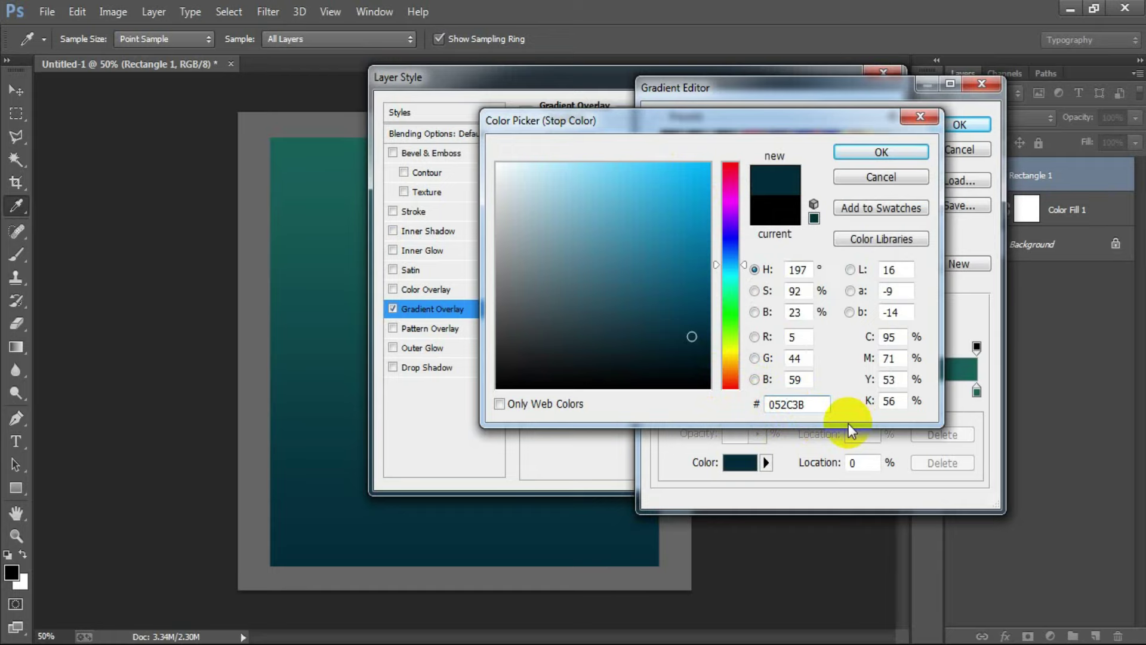
click(901, 152)
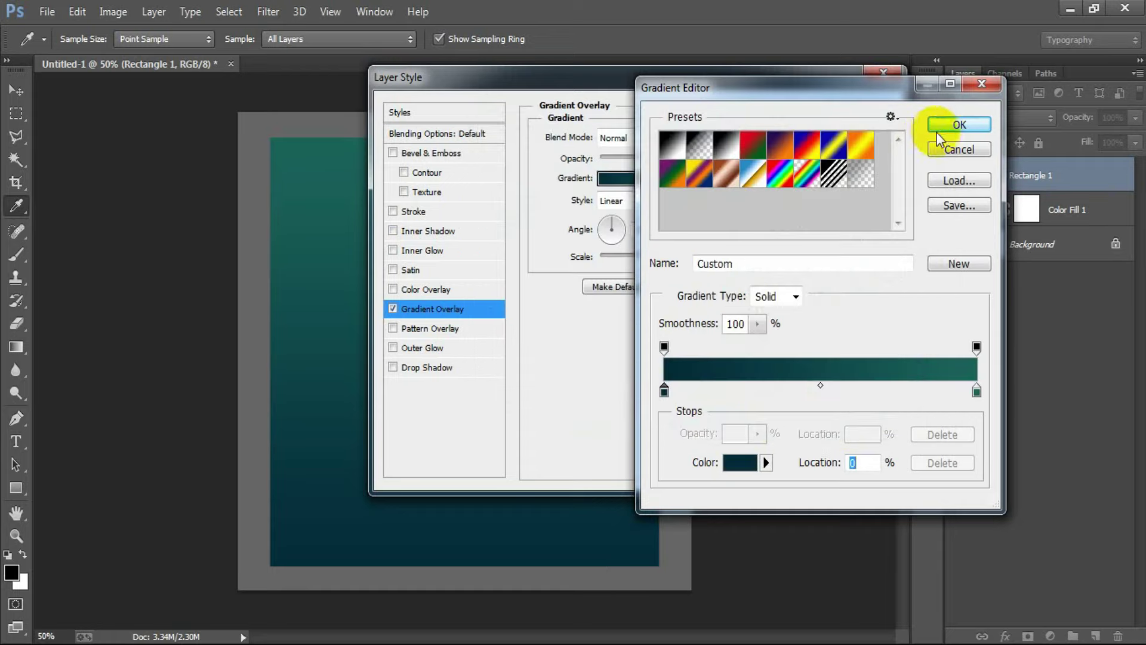
click(958, 124)
click(859, 110)
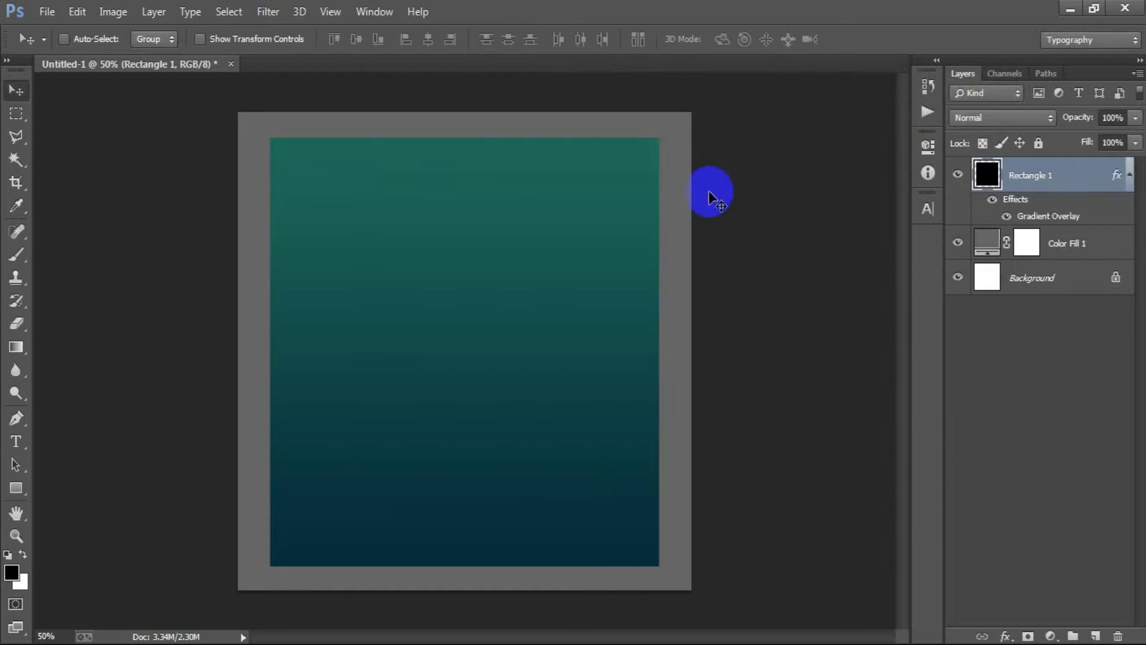
click(1131, 177)
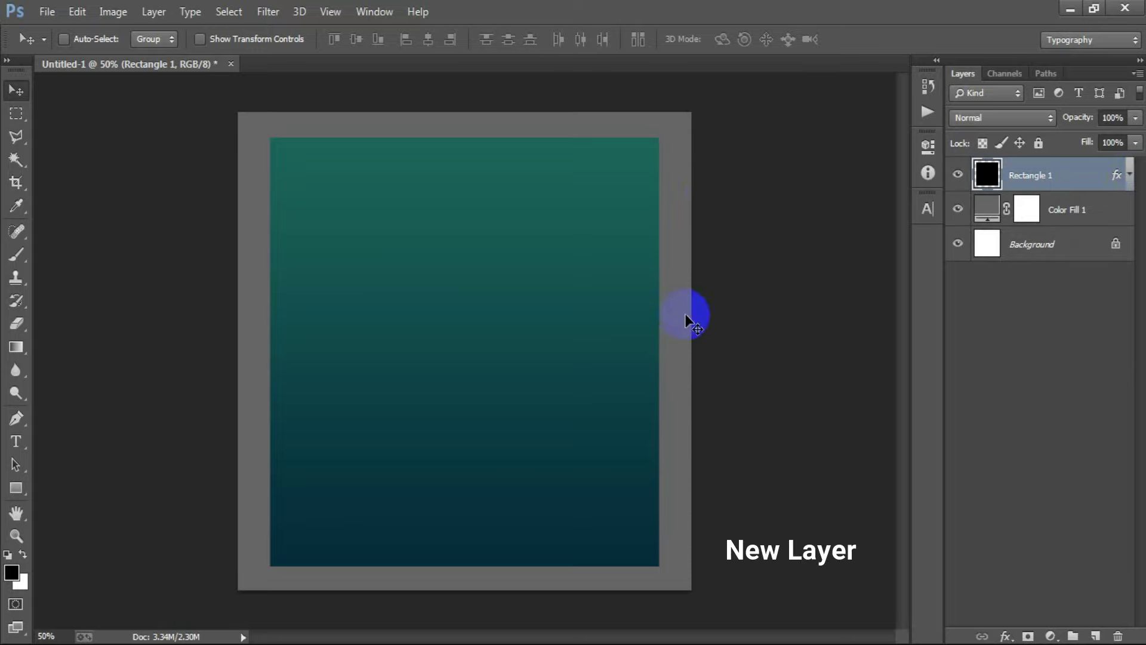
On a new layer, draw a large black circle Ellipse 1 in the sky.
click(1095, 635)
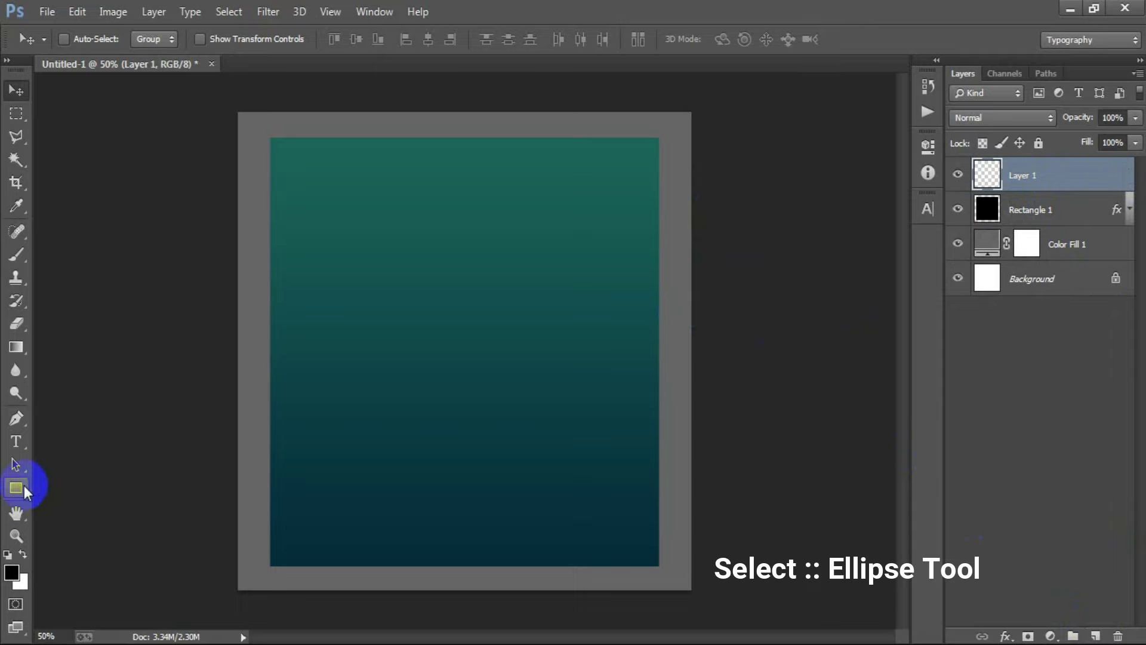
drag(26, 485, 114, 516)
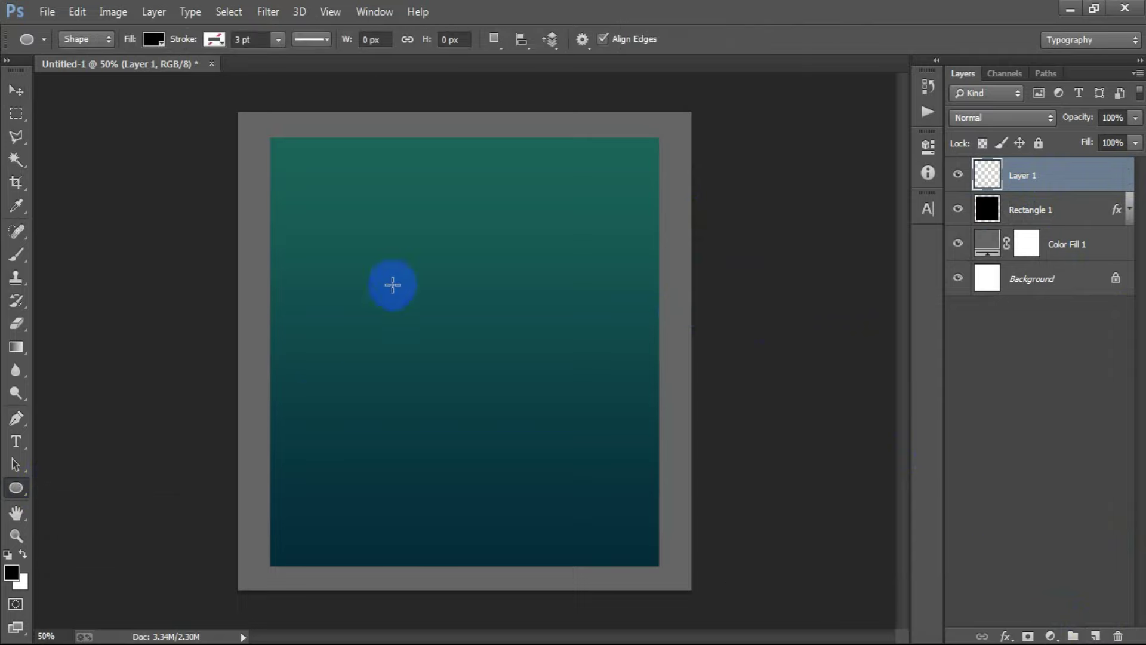
drag(394, 244, 627, 578)
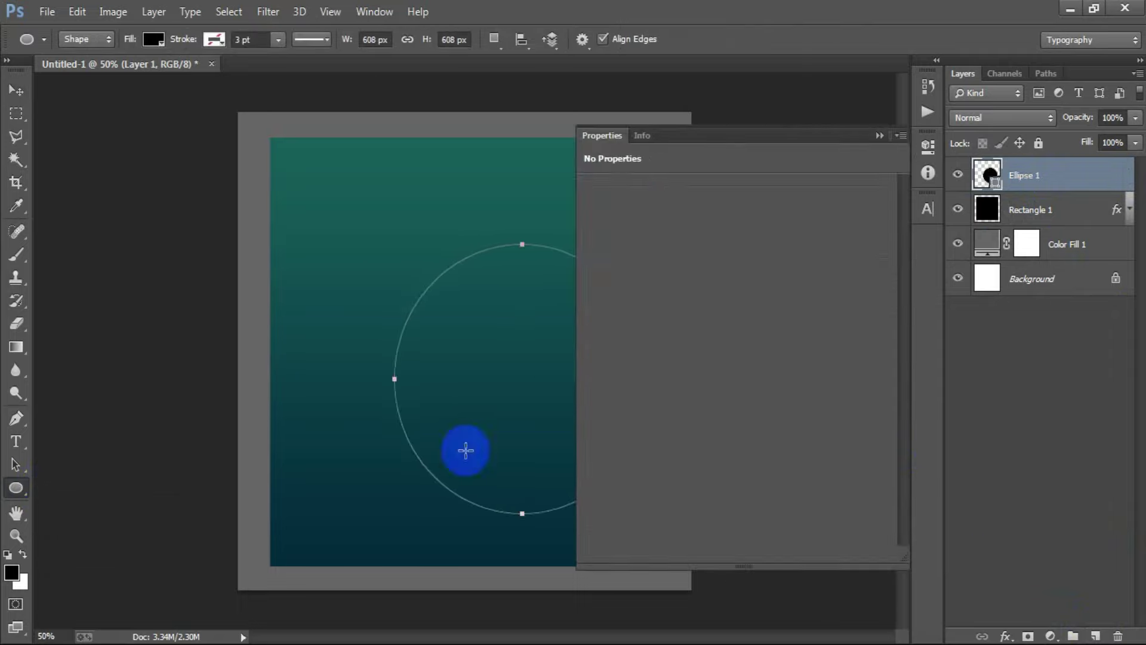
click(16, 89)
Move the circle up and centre it horizontally on the canvas.
click(879, 135)
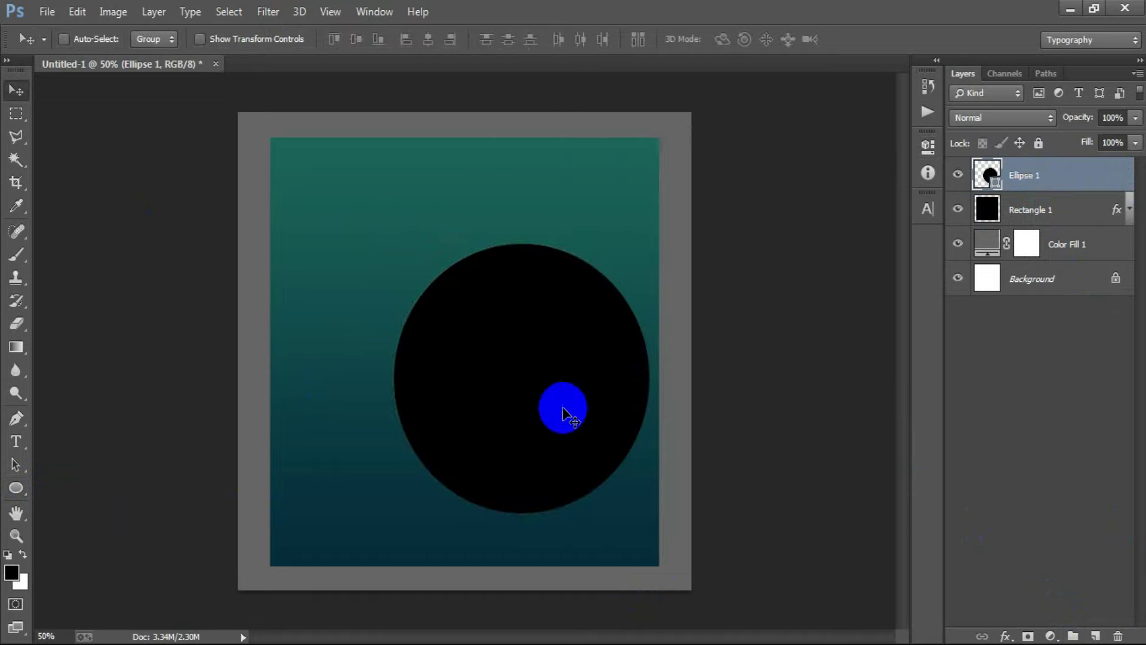
drag(575, 416, 526, 377)
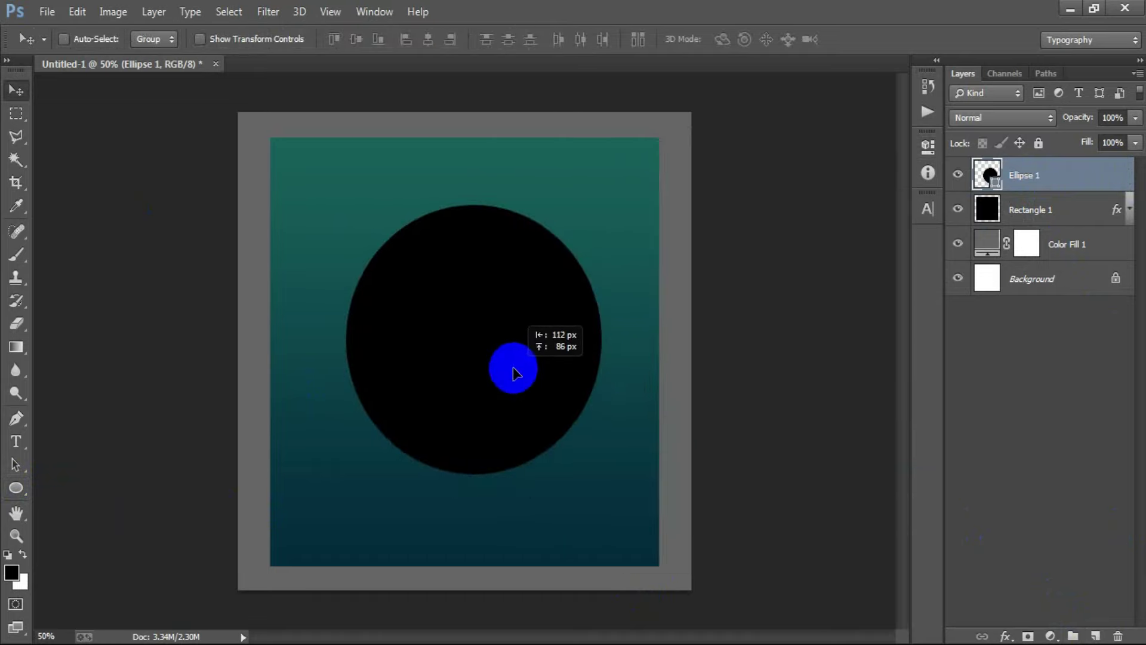
ctrl+click(1031, 283)
click(428, 39)
click(982, 179)
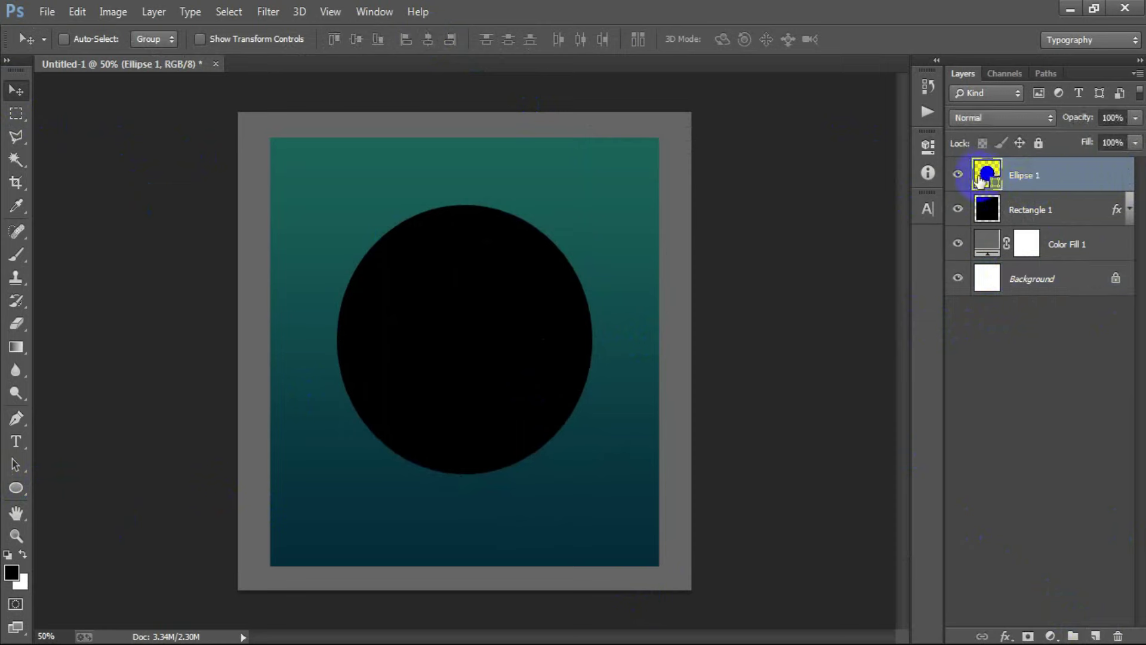
Fill Ellipse 1 with dark green 2C4236 and duplicate it.
double_click(986, 175)
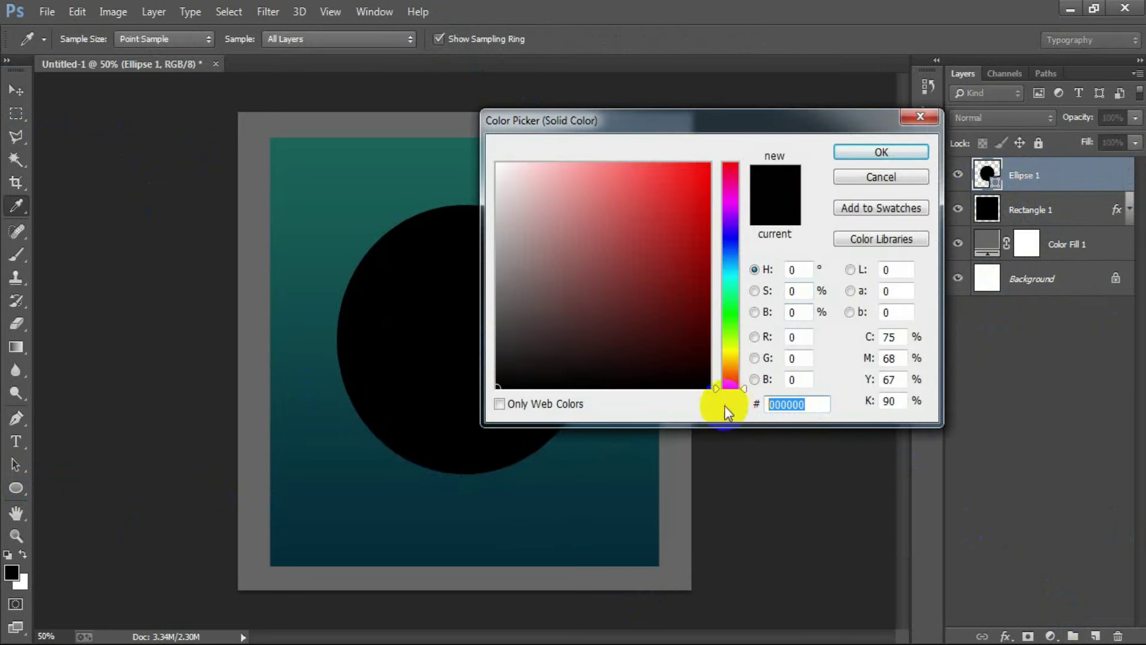
text(2C42)
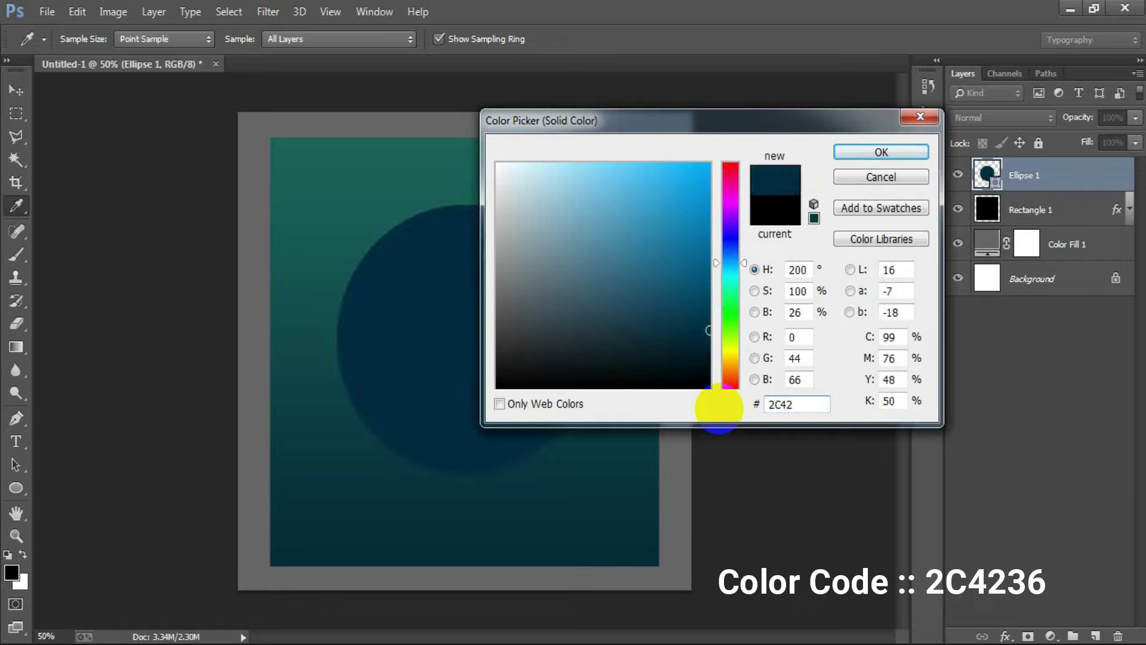
text(36)
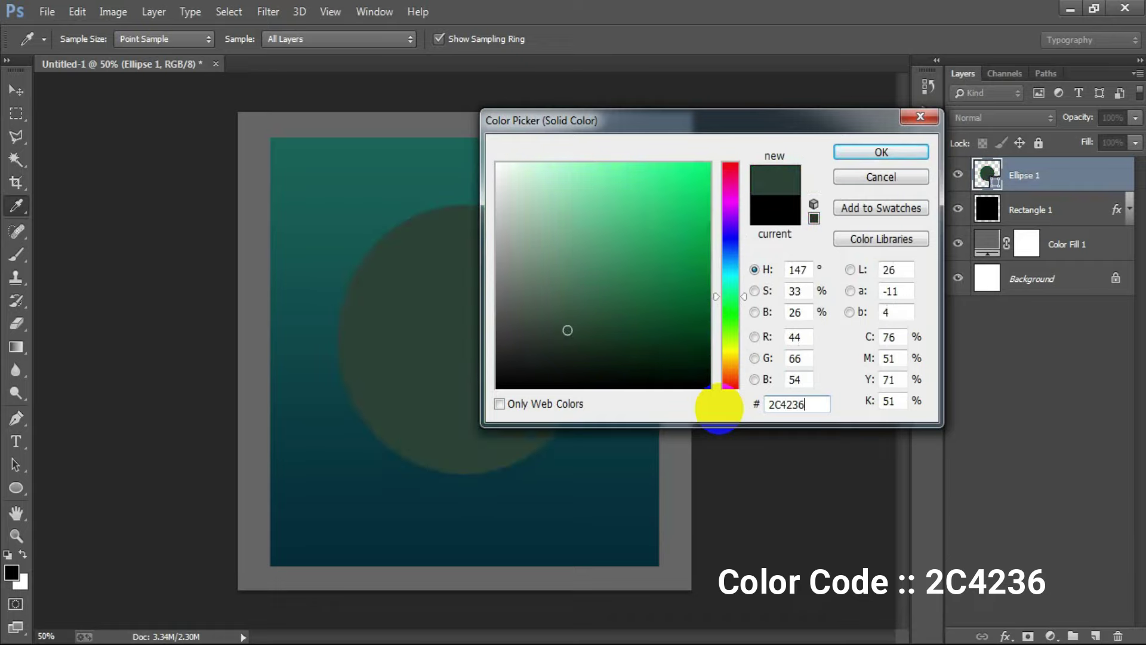
click(875, 153)
key(ctrl+j)
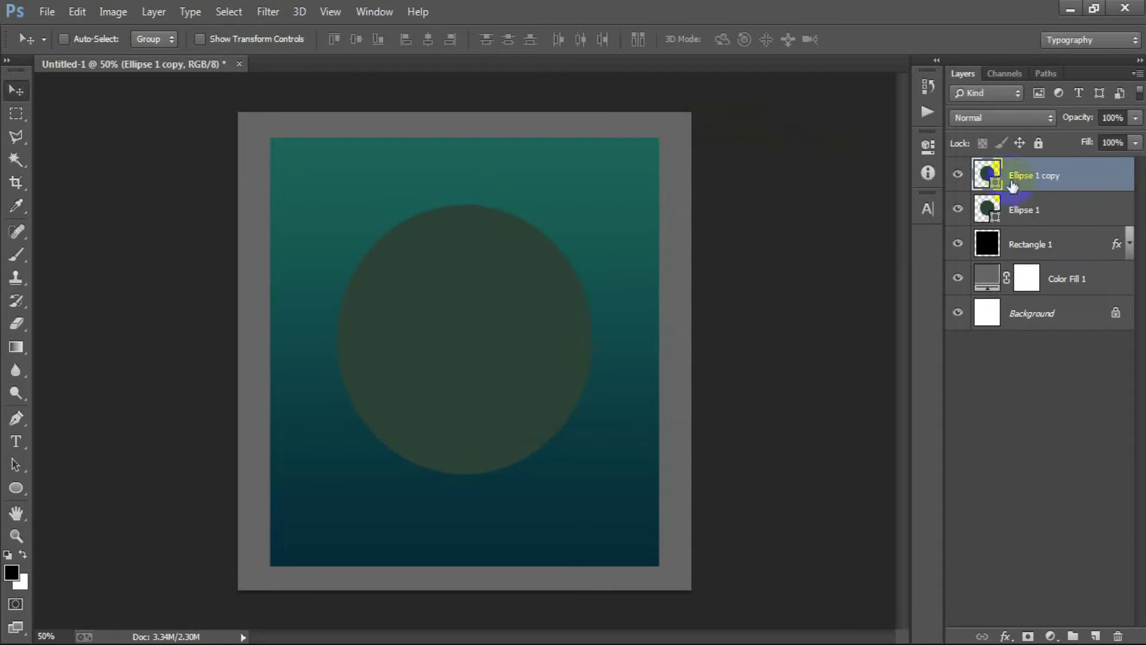
Recolour Ellipse 1 copy to brownish gold 7C6526.
double_click(985, 175)
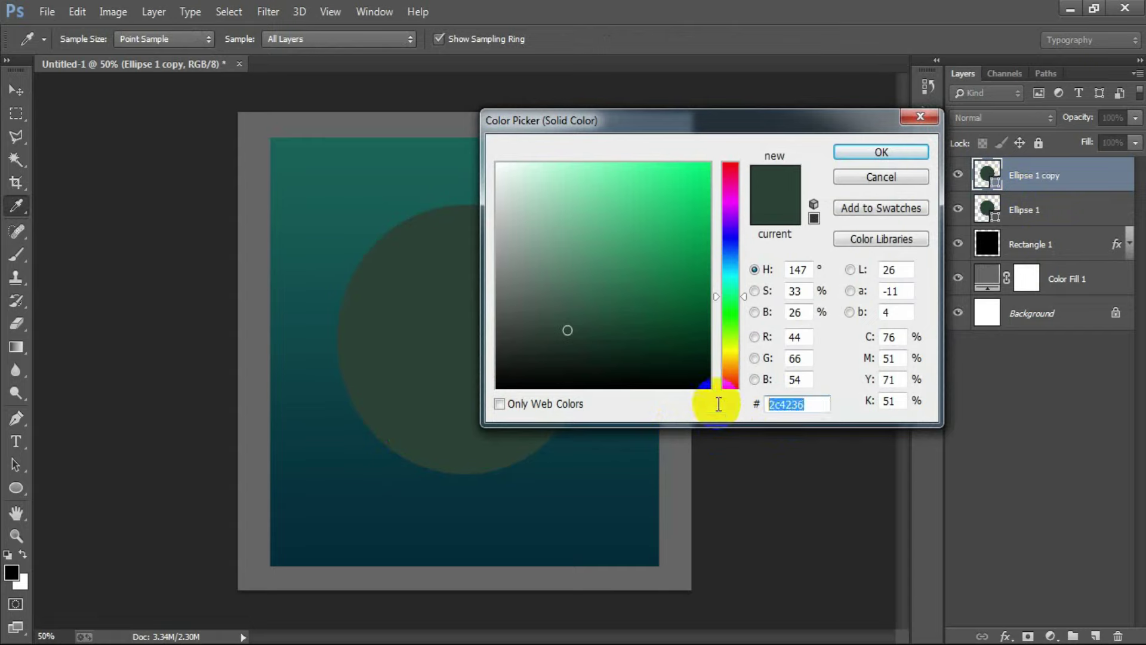
text(7)
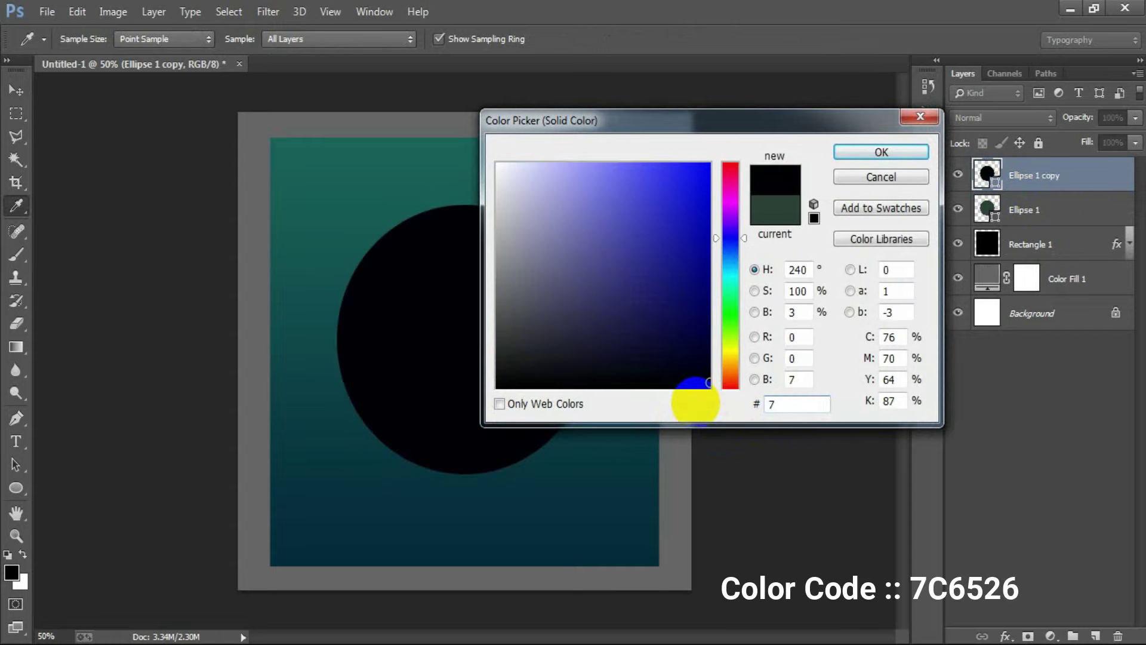
text(C6)
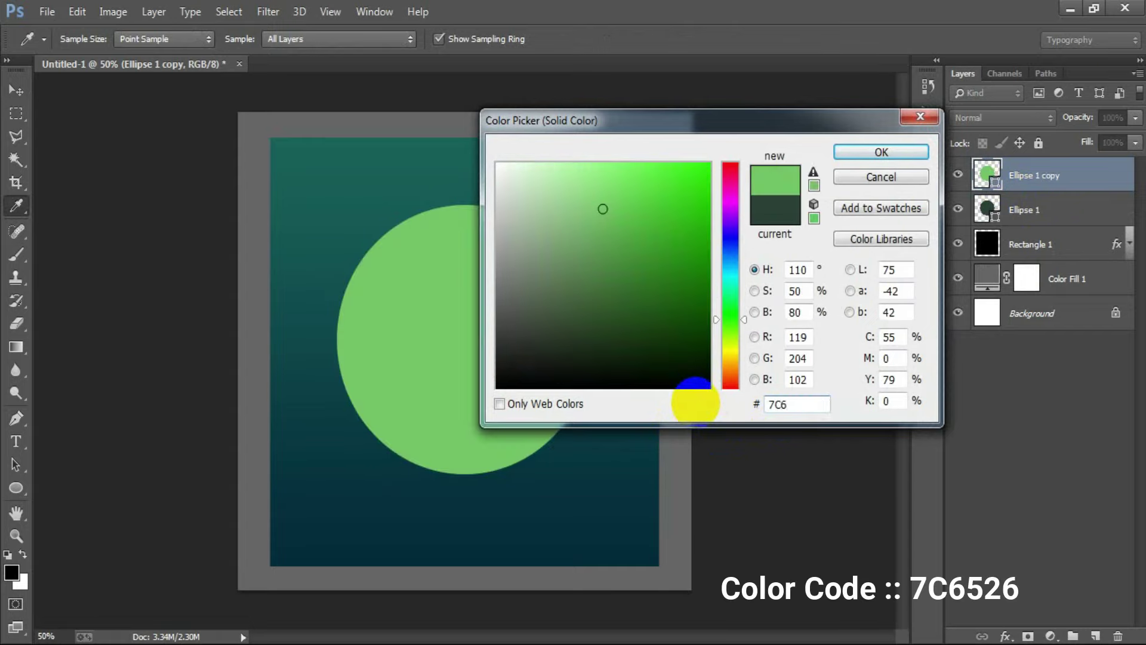
text(52)
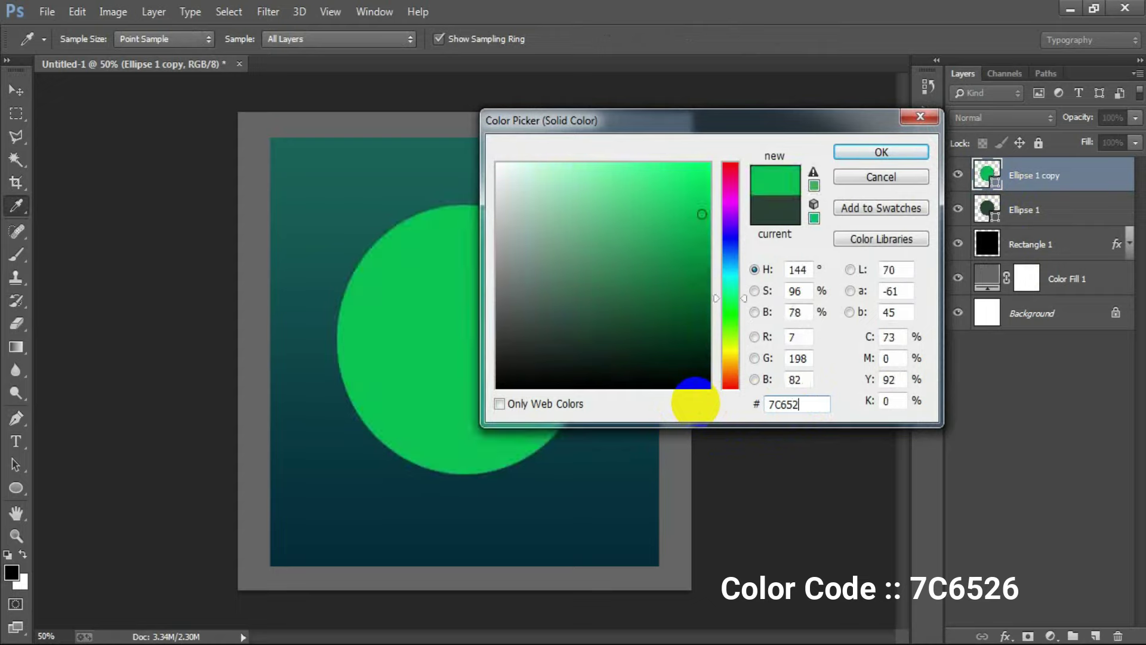
text(6)
click(881, 154)
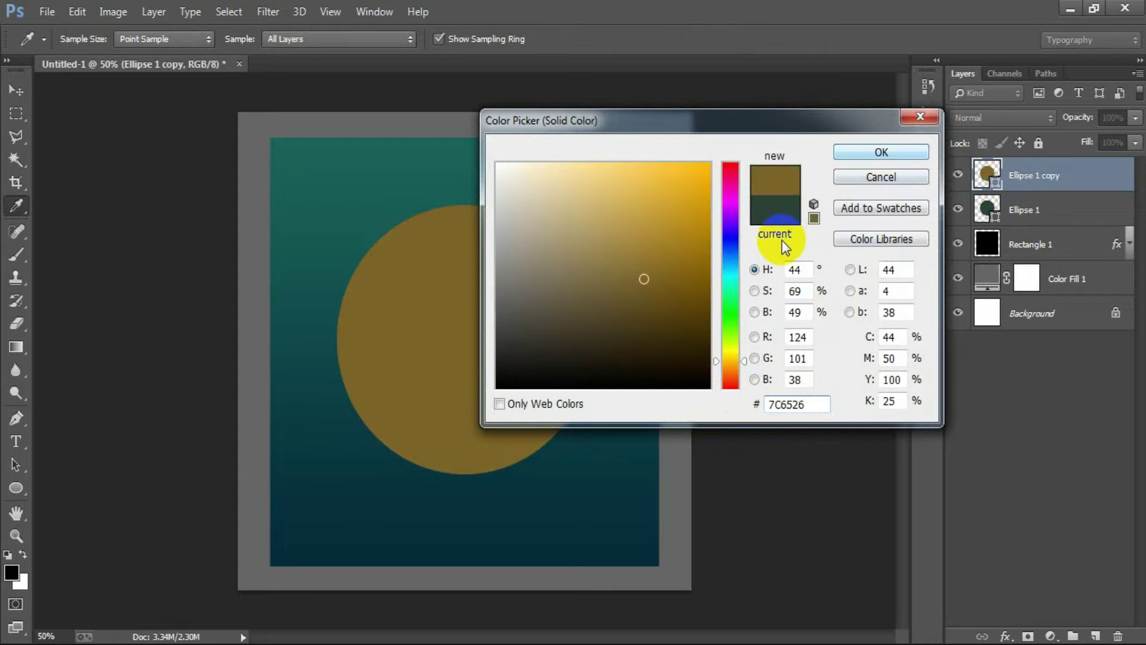
Shrink the gold circle to about 93% and duplicate it.
key(ctrl+t)
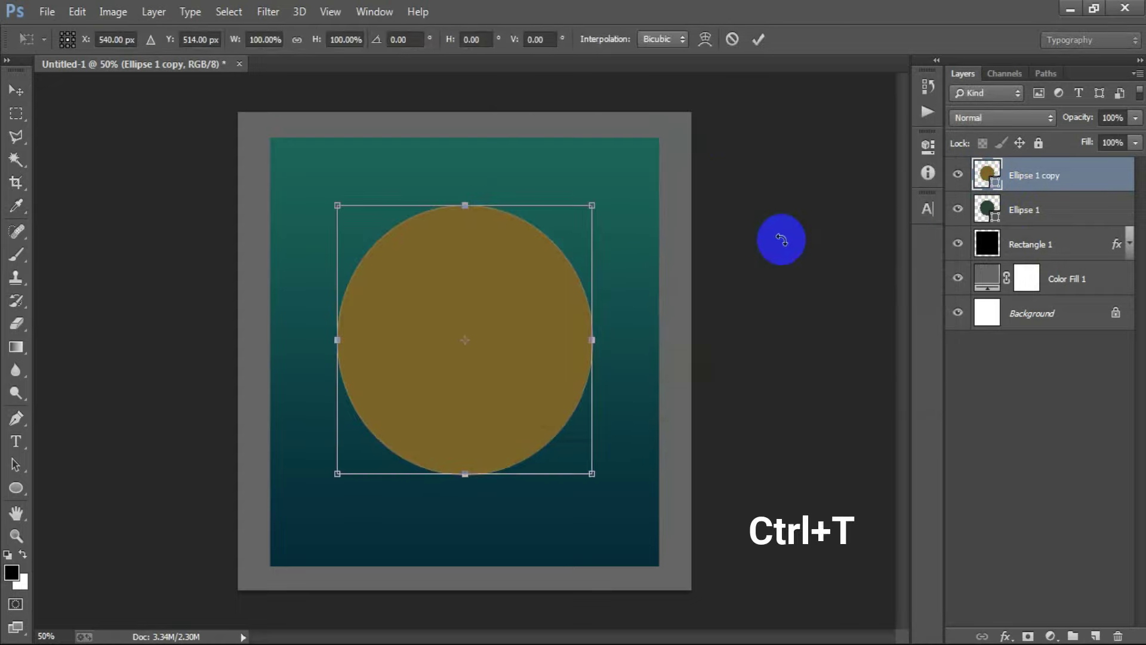
drag(591, 475, 584, 465)
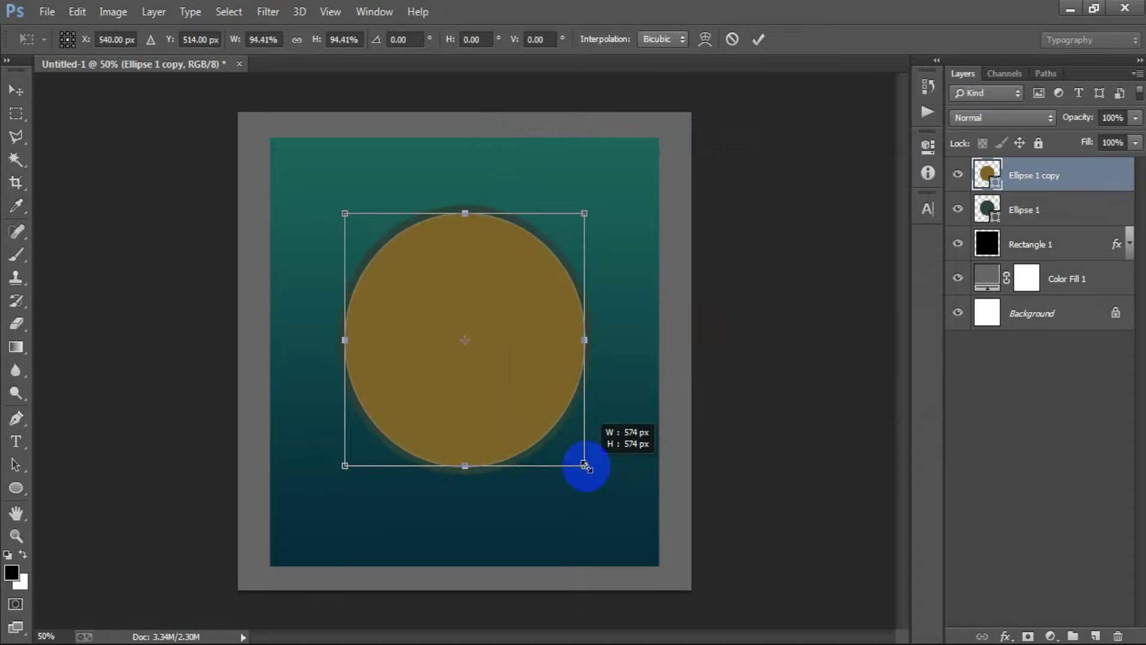
click(758, 39)
key(ctrl+j)
Recolour Ellipse 1 copy 2 to lighter gold B48223.
double_click(986, 174)
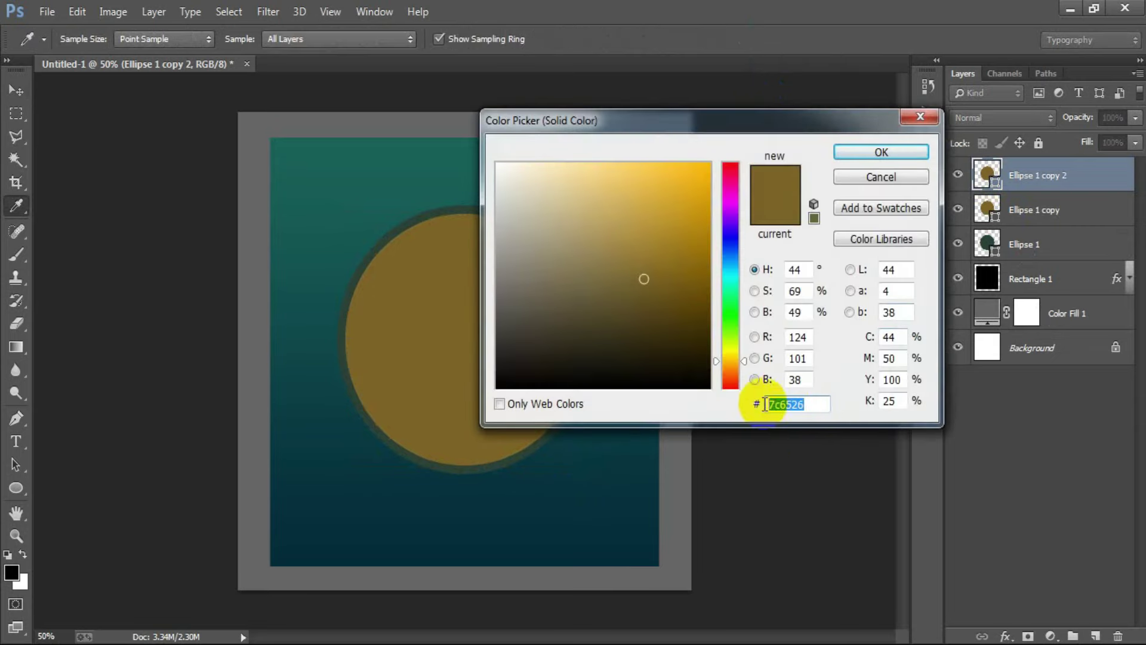
text(B4822)
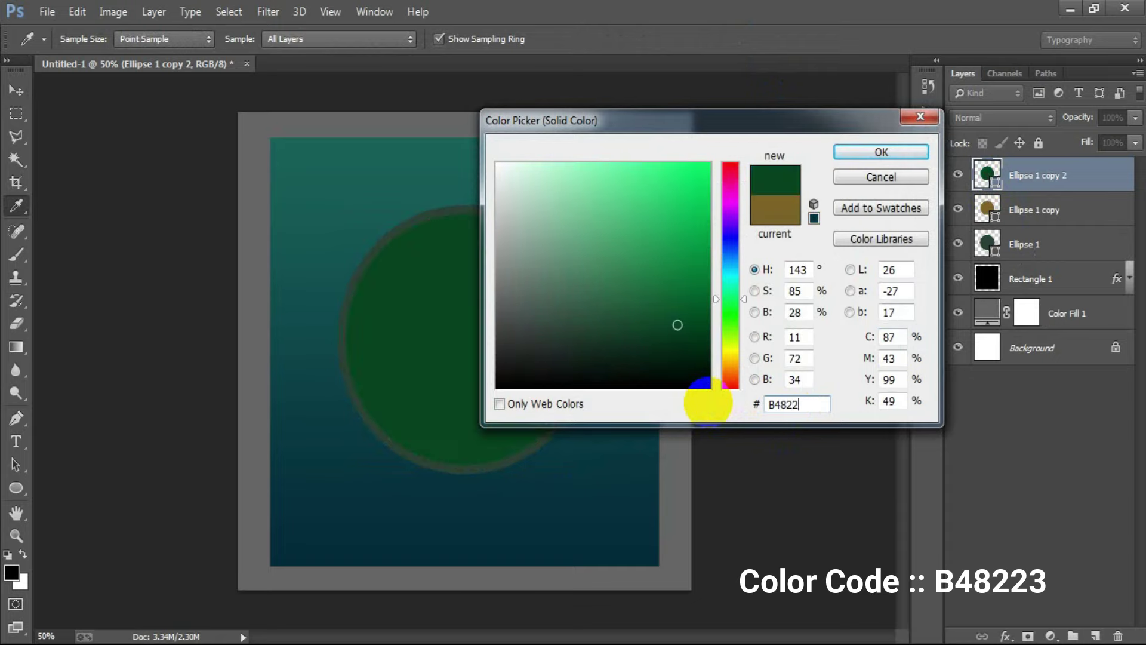
text(3)
click(849, 163)
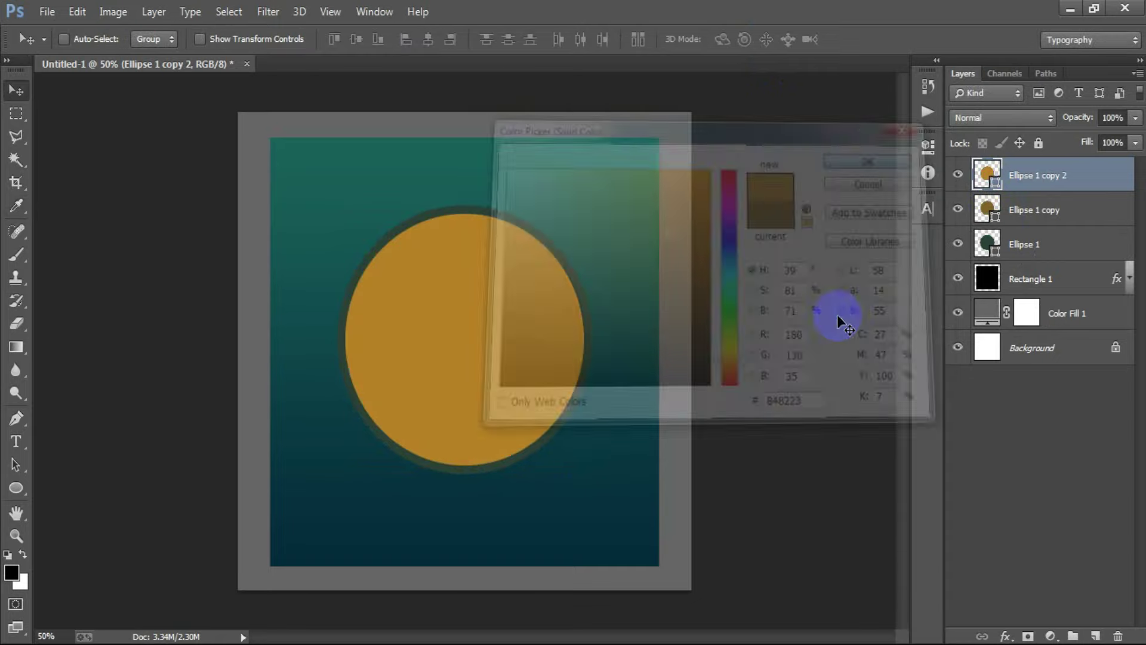
Shrink the B48223 circle to about 92% around its centre and duplicate it.
key(ctrl+t)
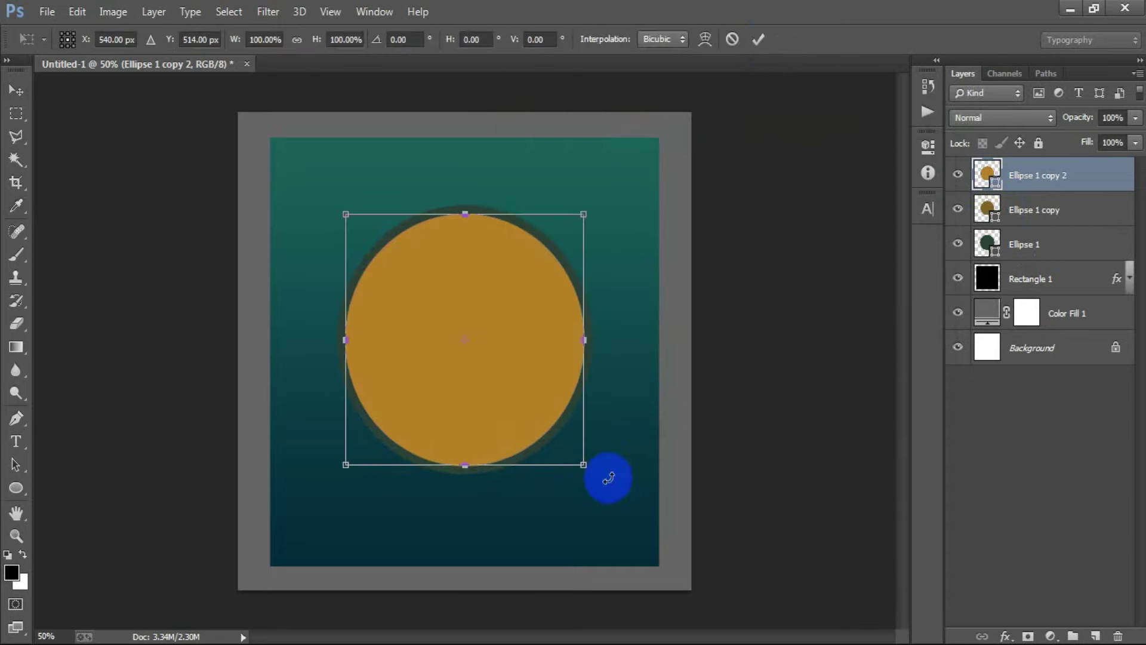
drag(583, 465, 576, 457)
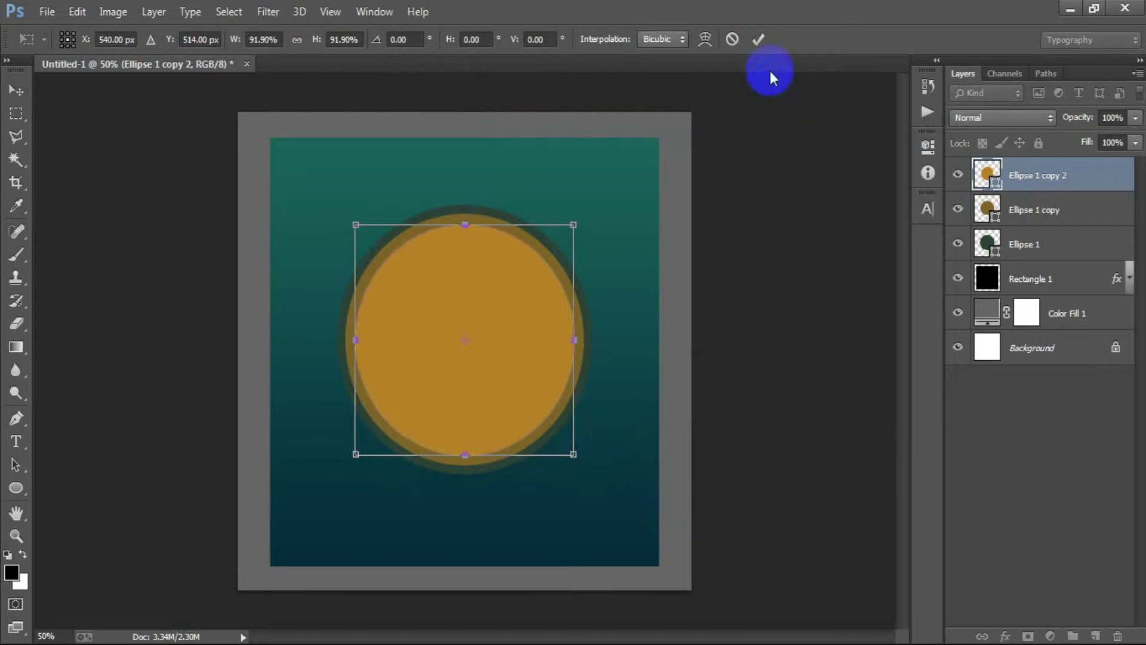
click(759, 40)
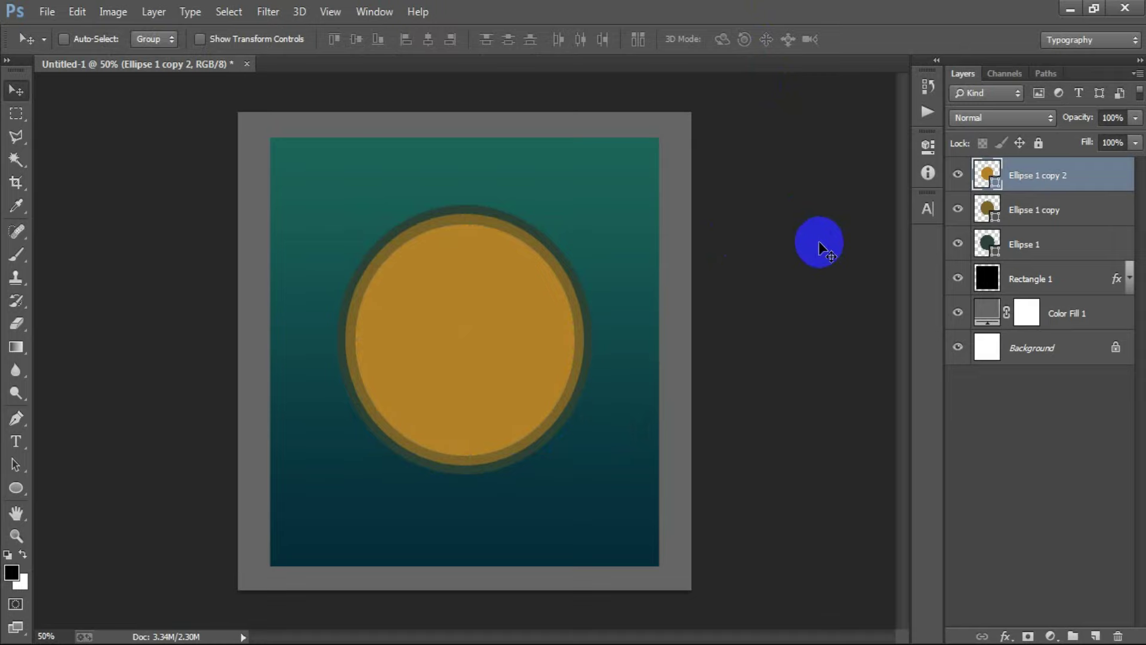
key(ctrl+j)
Recolour Ellipse 1 copy 3 to orange EA9300.
double_click(990, 174)
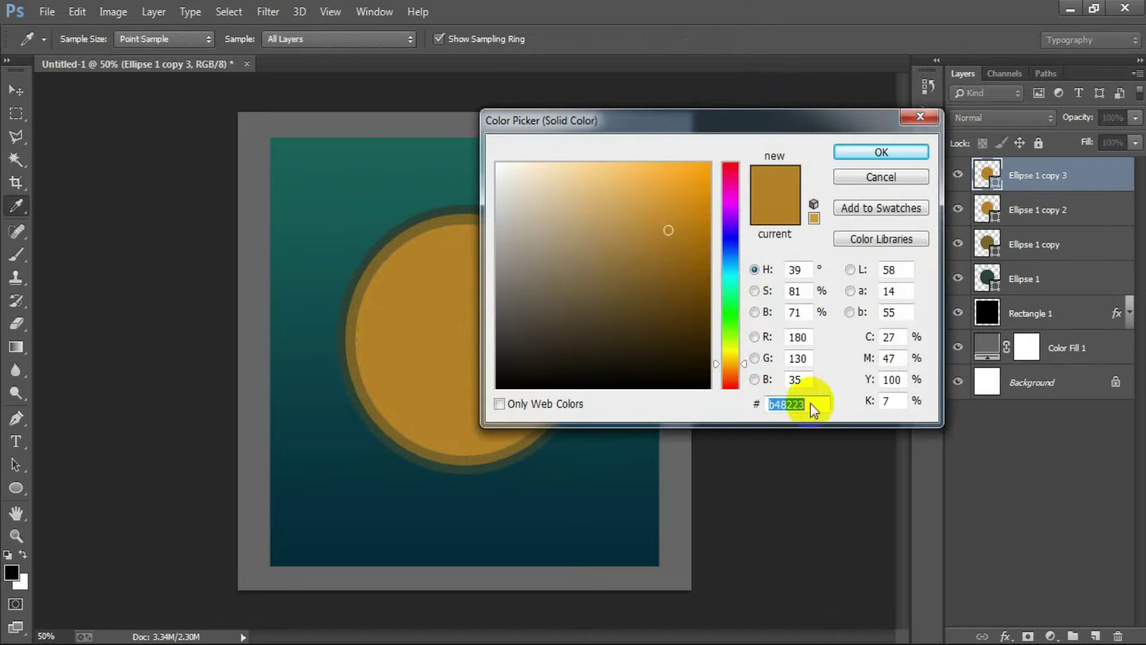
click(798, 406)
drag(799, 406, 767, 404)
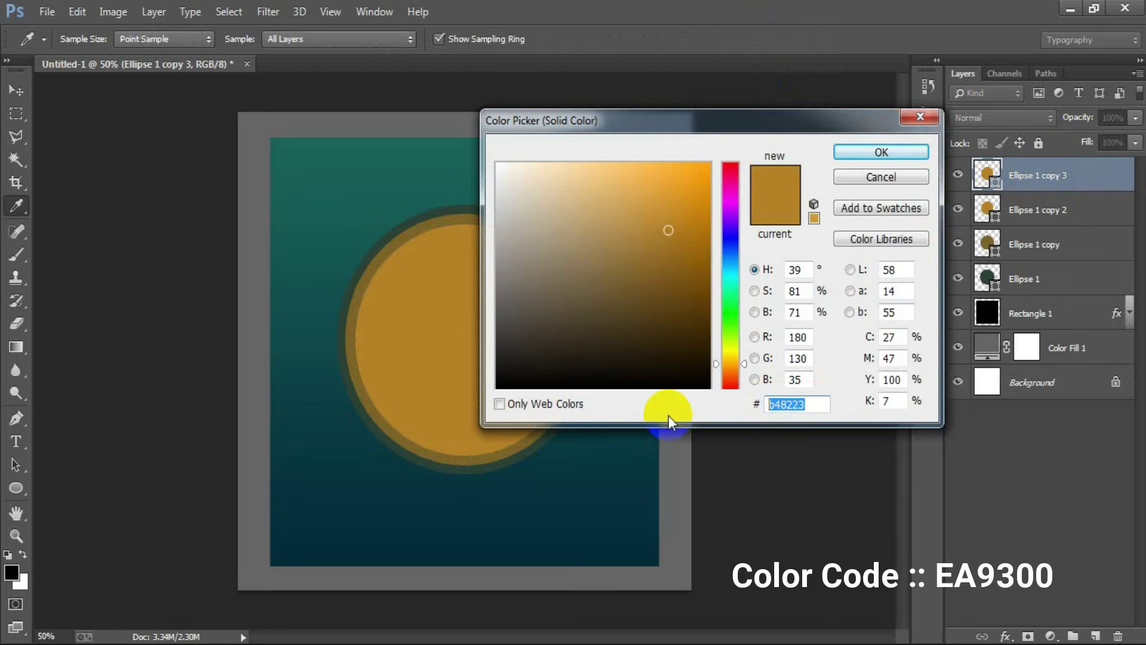
text(EA)
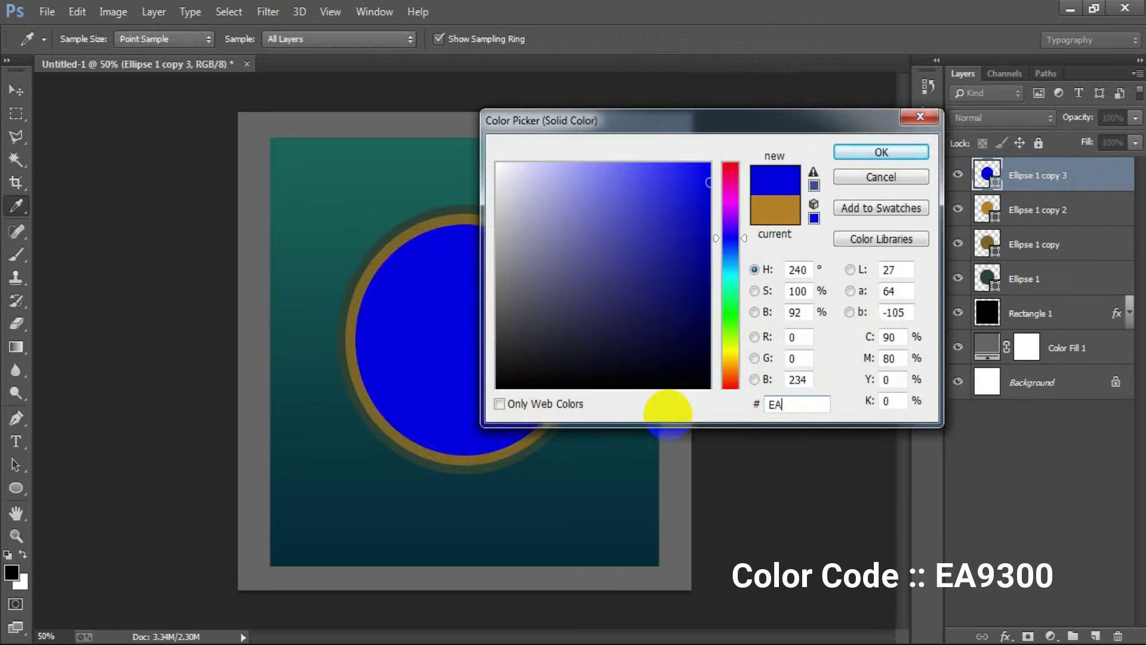
text(9300)
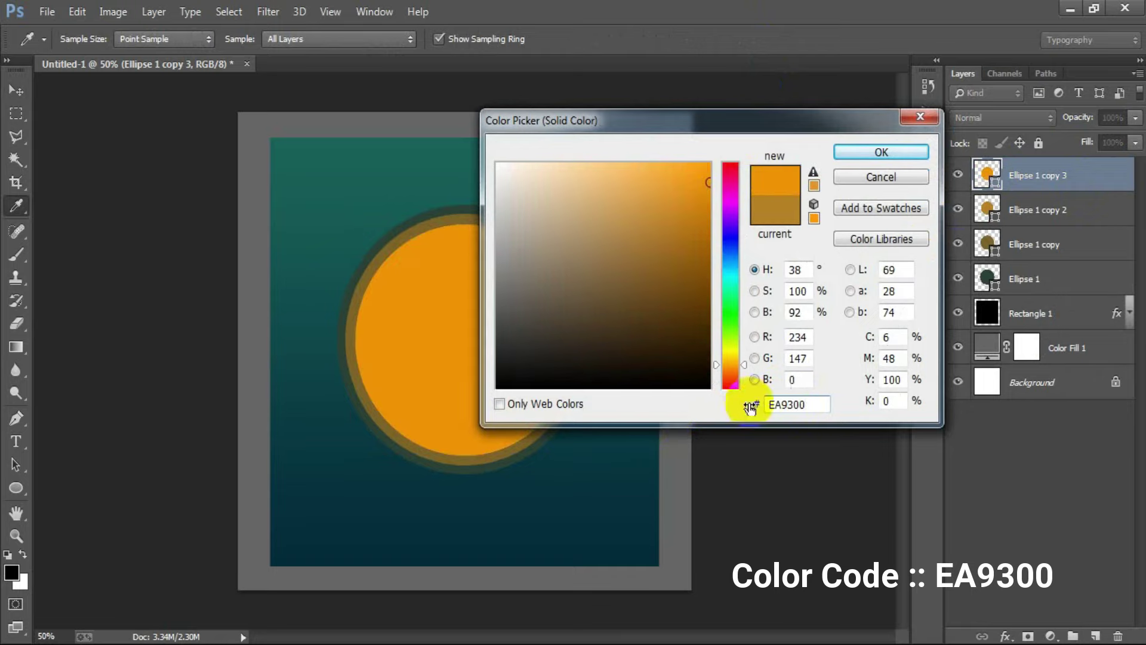
click(882, 152)
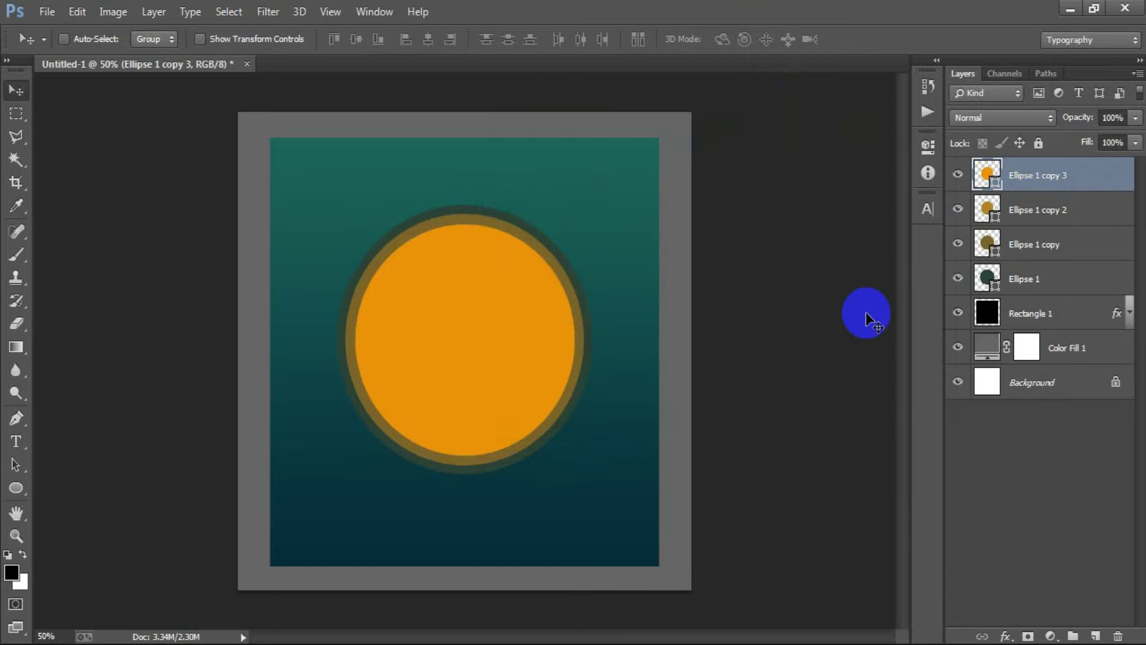
Shrink the EA9300 circle to about 91% and duplicate it.
key(ctrl+t)
drag(570, 452, 563, 444)
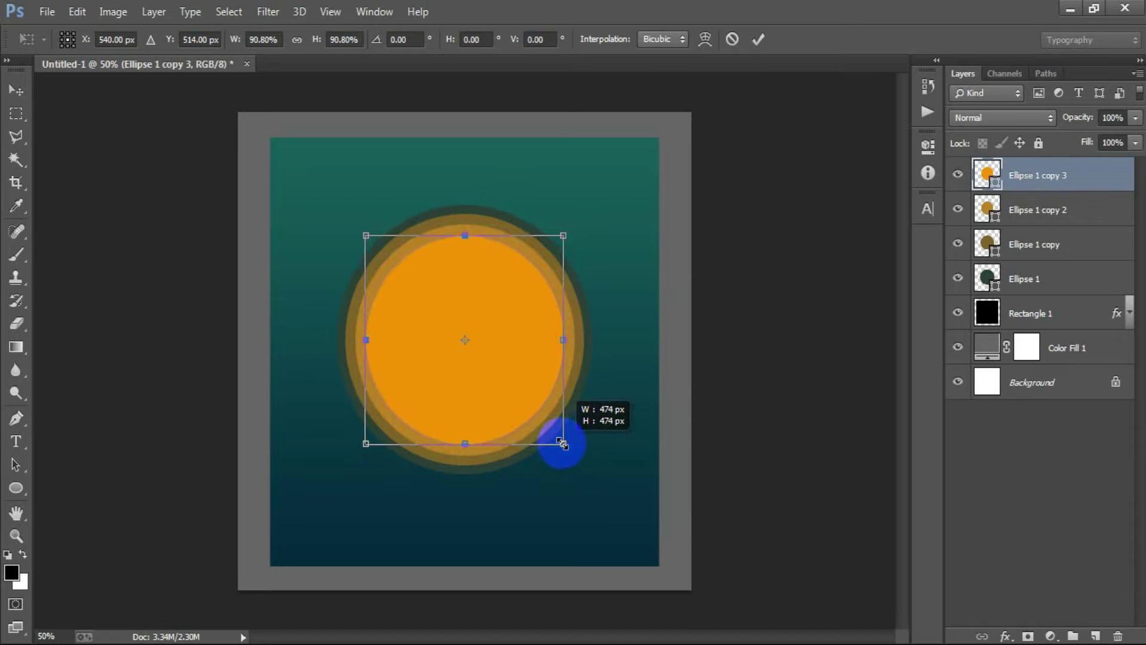
click(758, 39)
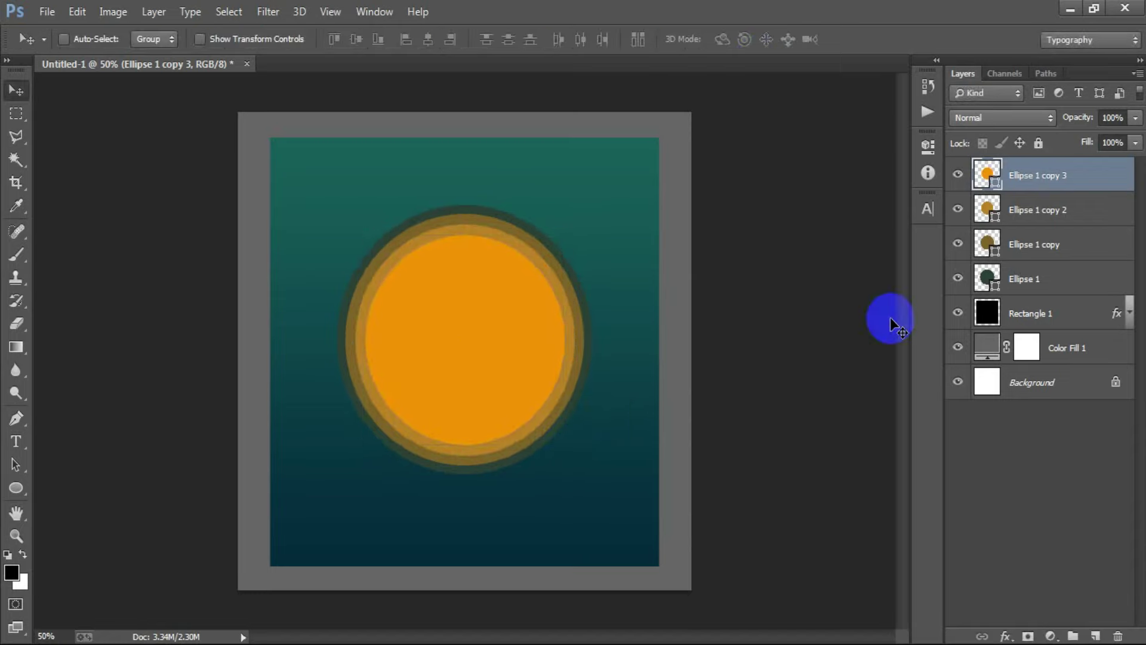
key(ctrl+j)
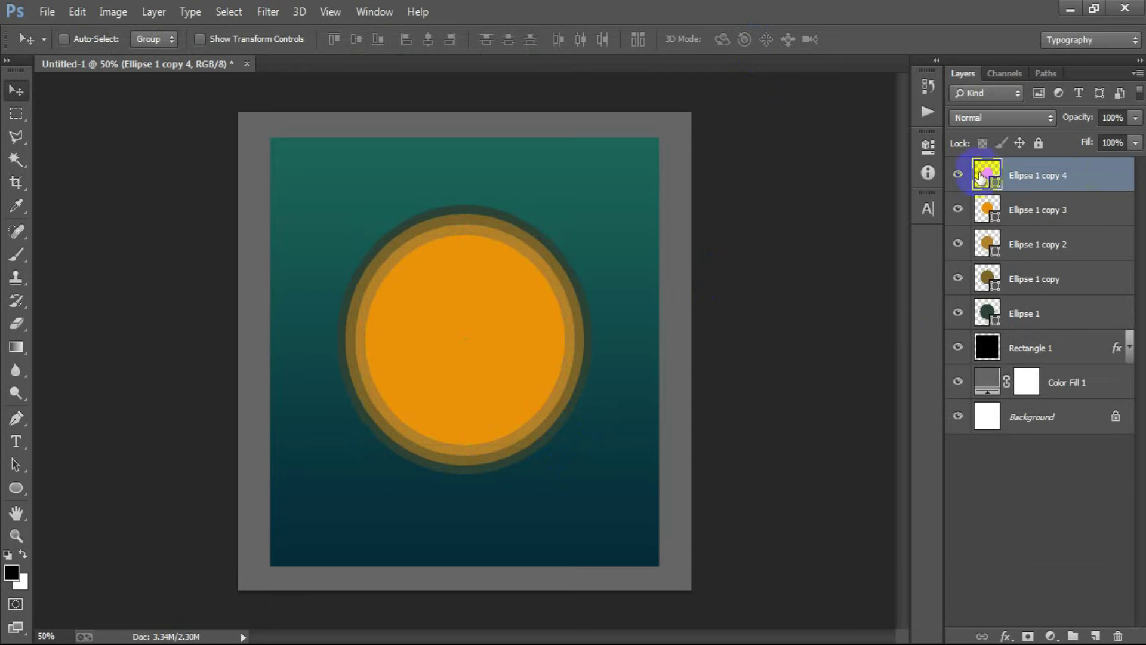
Recolour Ellipse 1 copy 4 to bright orange FF9900.
double_click(982, 177)
drag(819, 405, 738, 406)
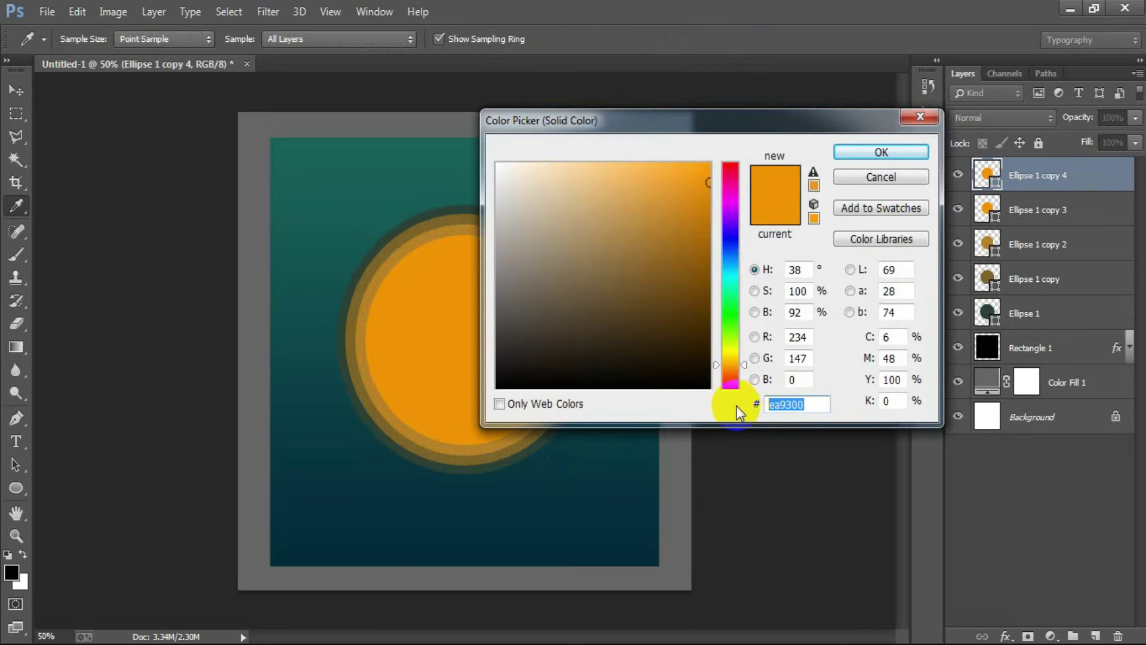
text(FF9900)
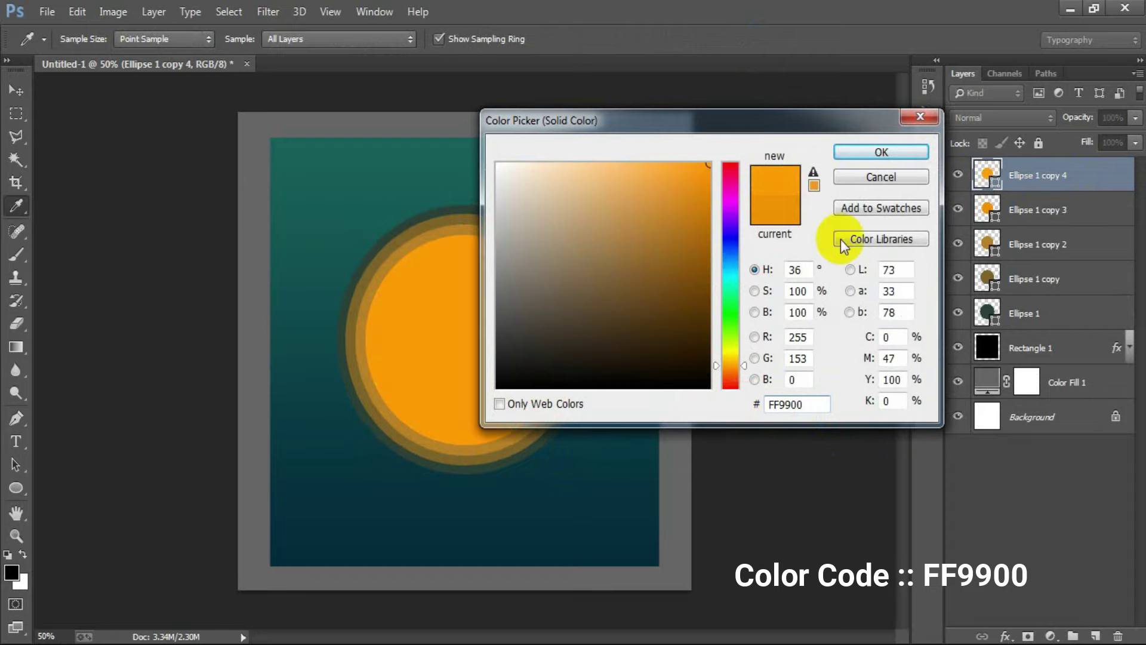
click(853, 153)
Shrink the FF9900 circle to about 88.6% inside the other rings.
key(ctrl+t)
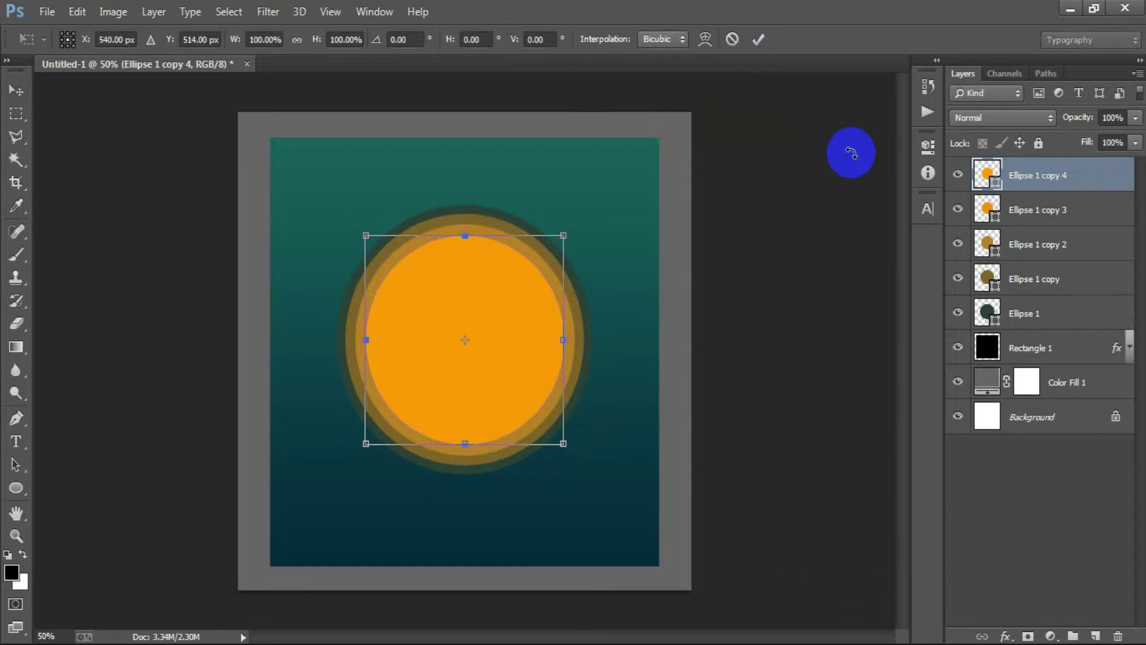
drag(563, 444, 559, 427)
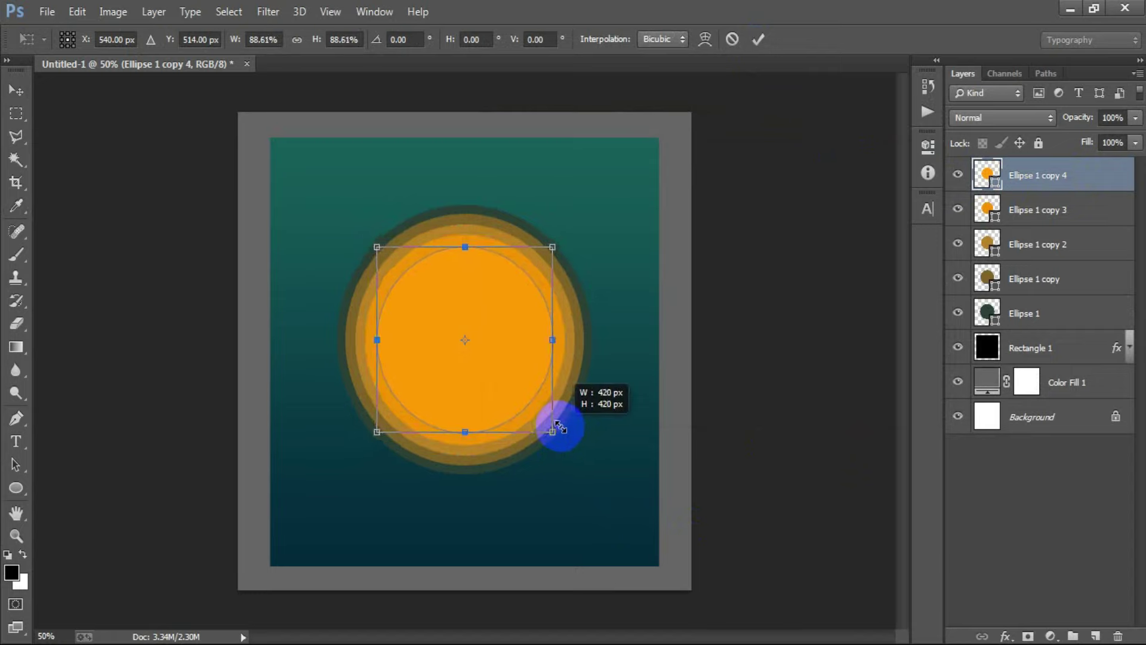
click(758, 39)
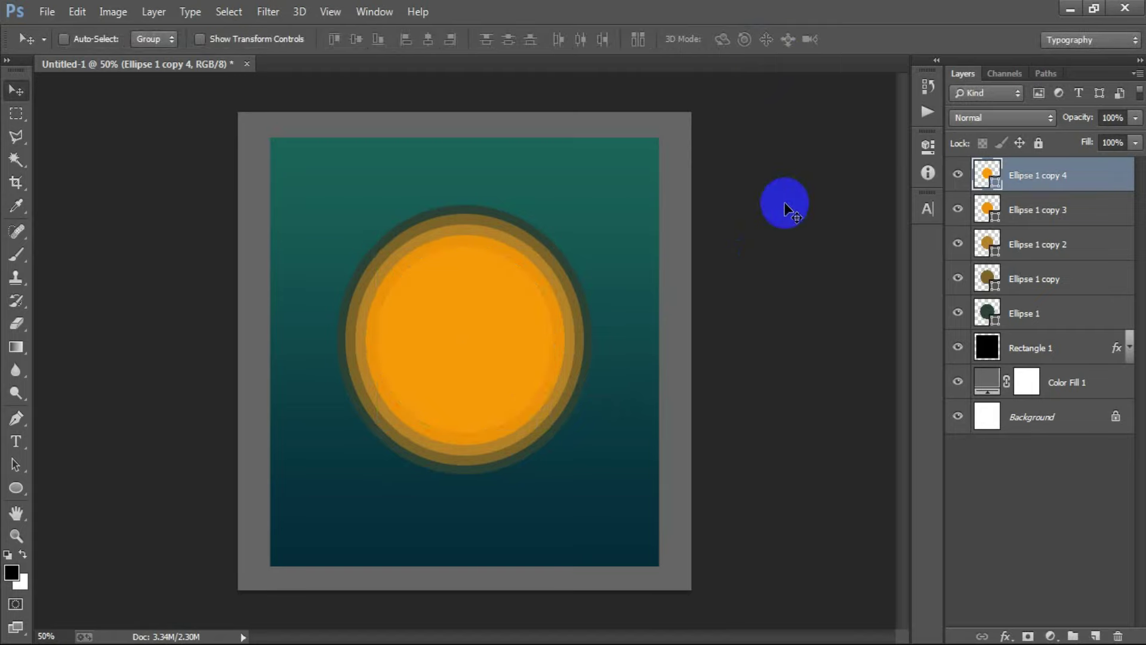
On a new layer, paint an FF6128 brush dab at the sun's centre.
click(1096, 635)
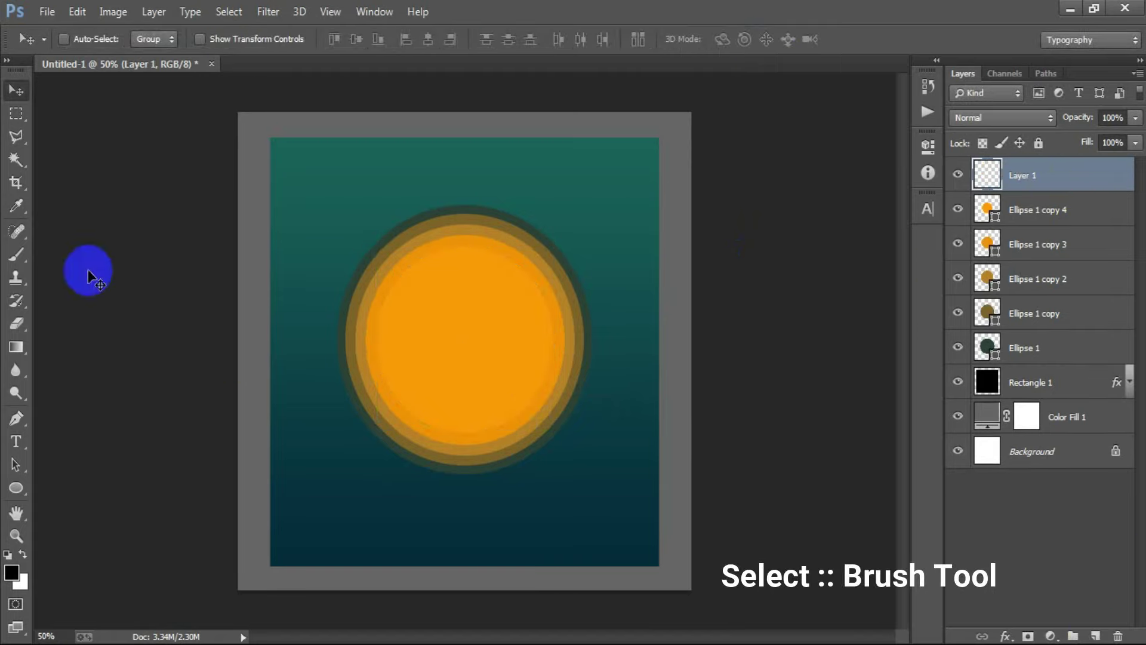
click(22, 254)
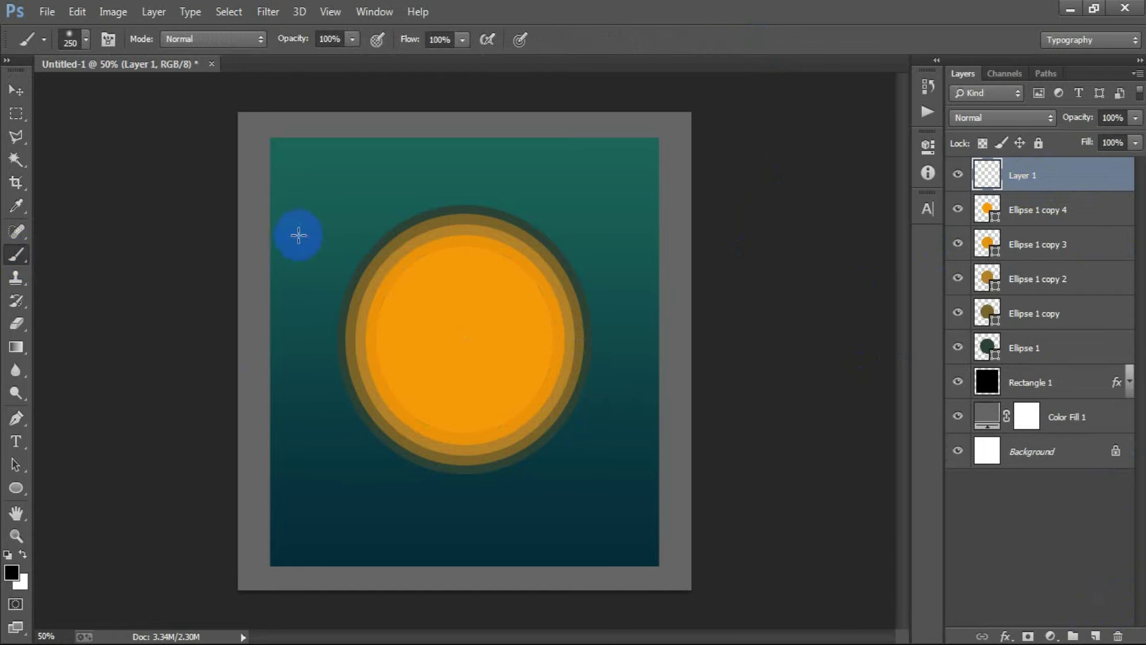
right_click(300, 234)
click(614, 48)
click(9, 561)
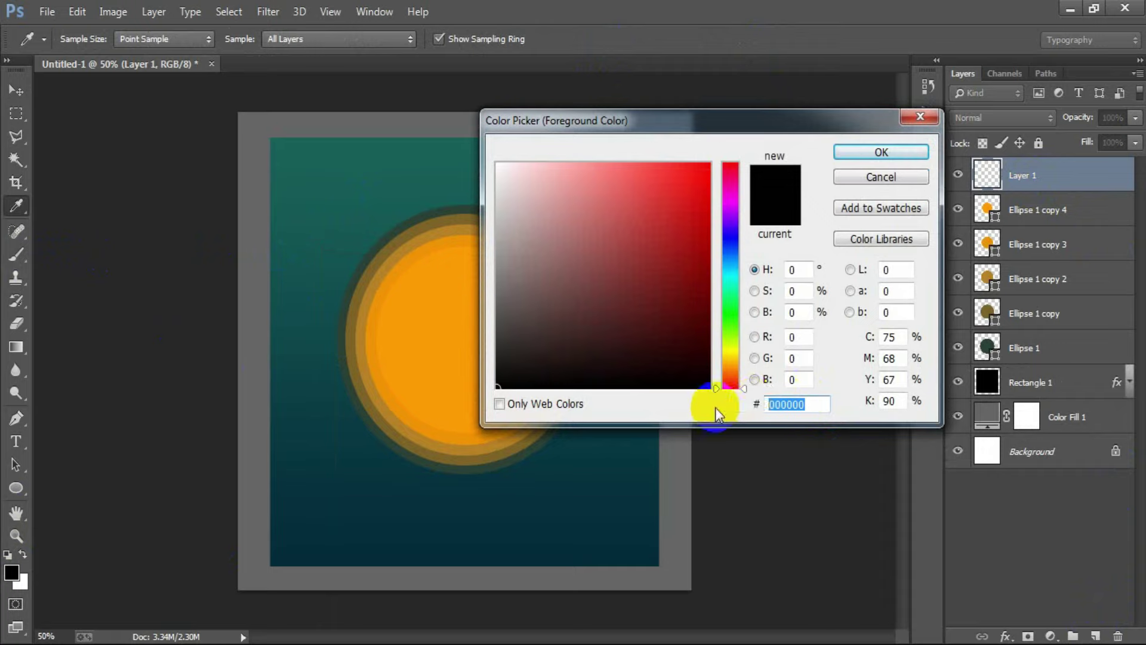
text(FF6)
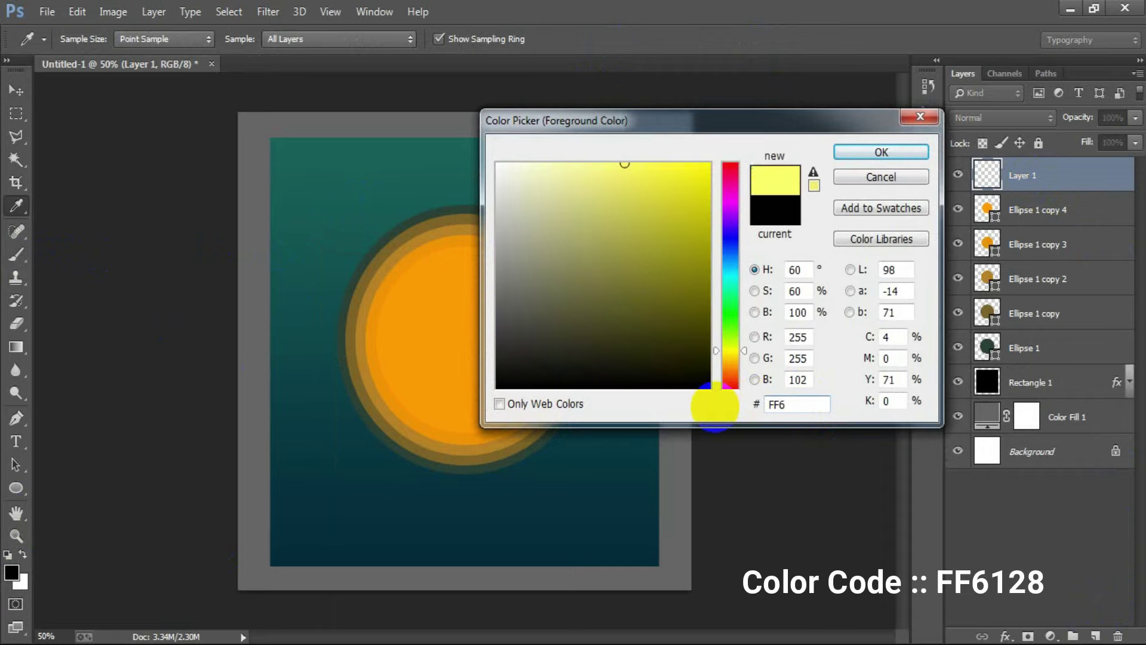
text(128)
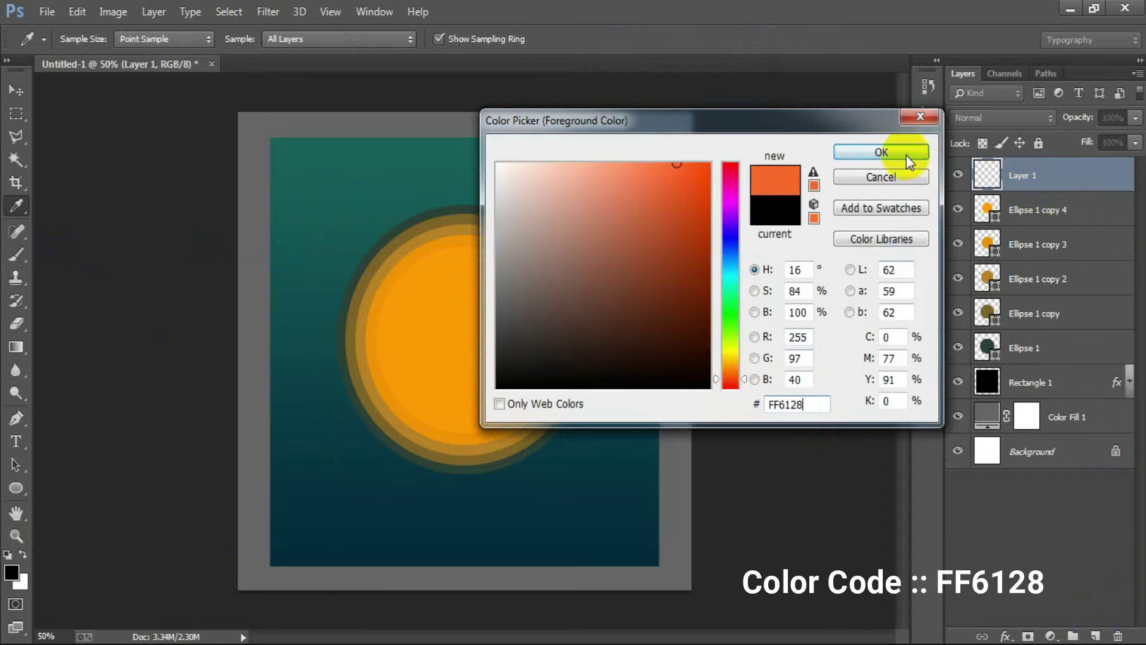
click(881, 153)
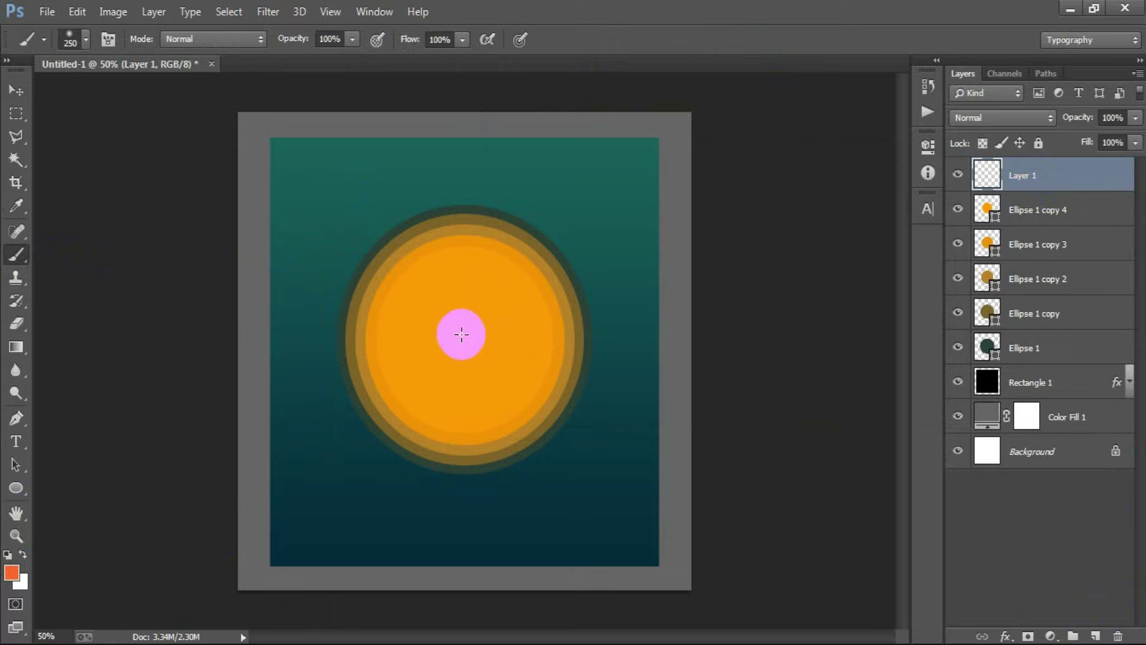
click(462, 334)
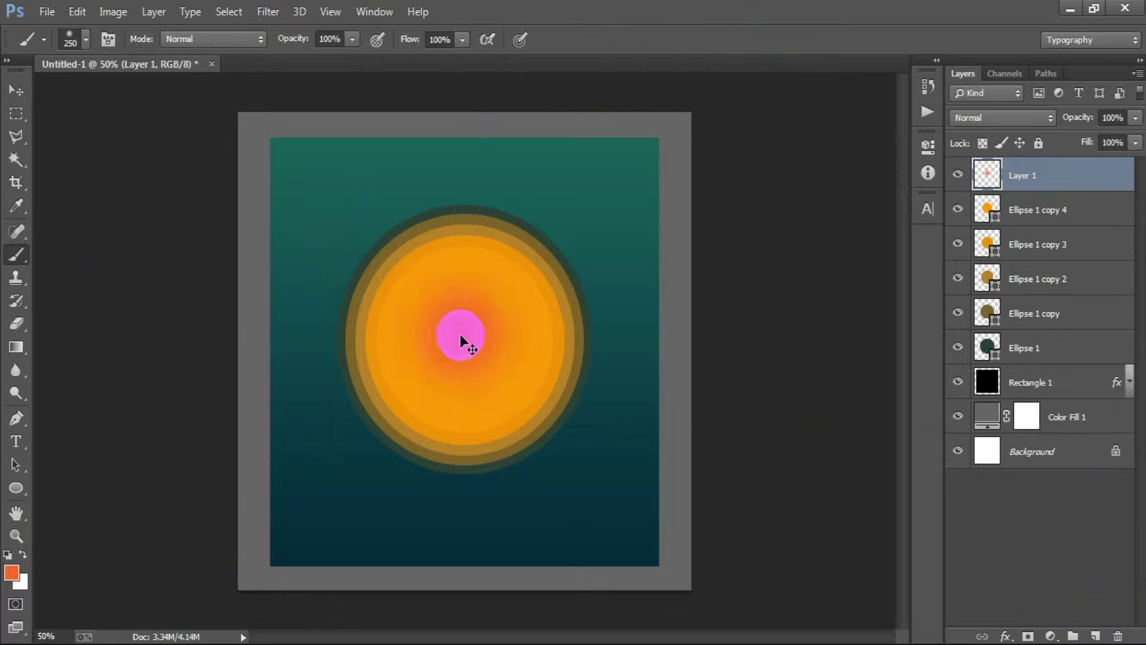
Enlarge the soft brush to 314 px for a bigger glow.
right_click(477, 281)
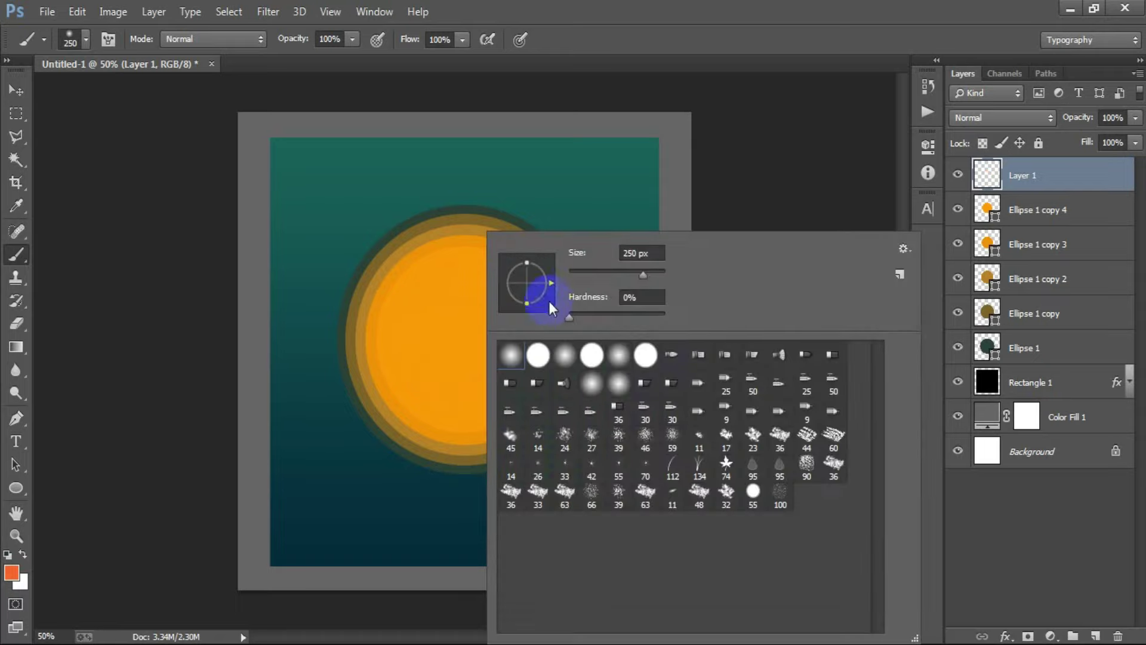
drag(646, 277, 650, 54)
click(455, 335)
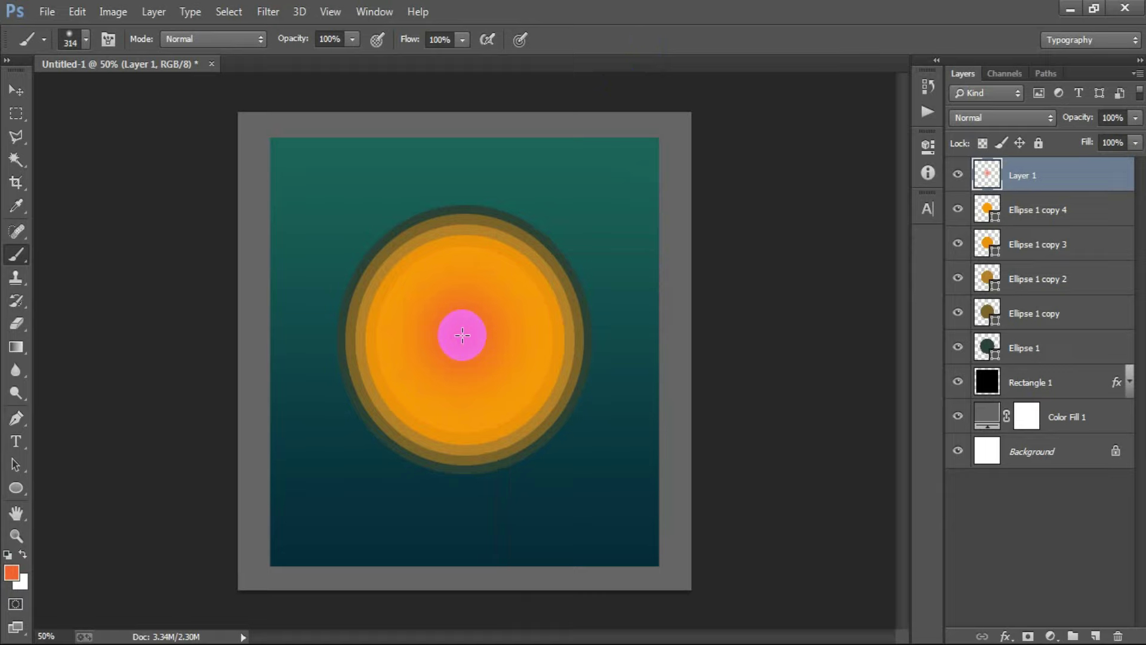
click(16, 90)
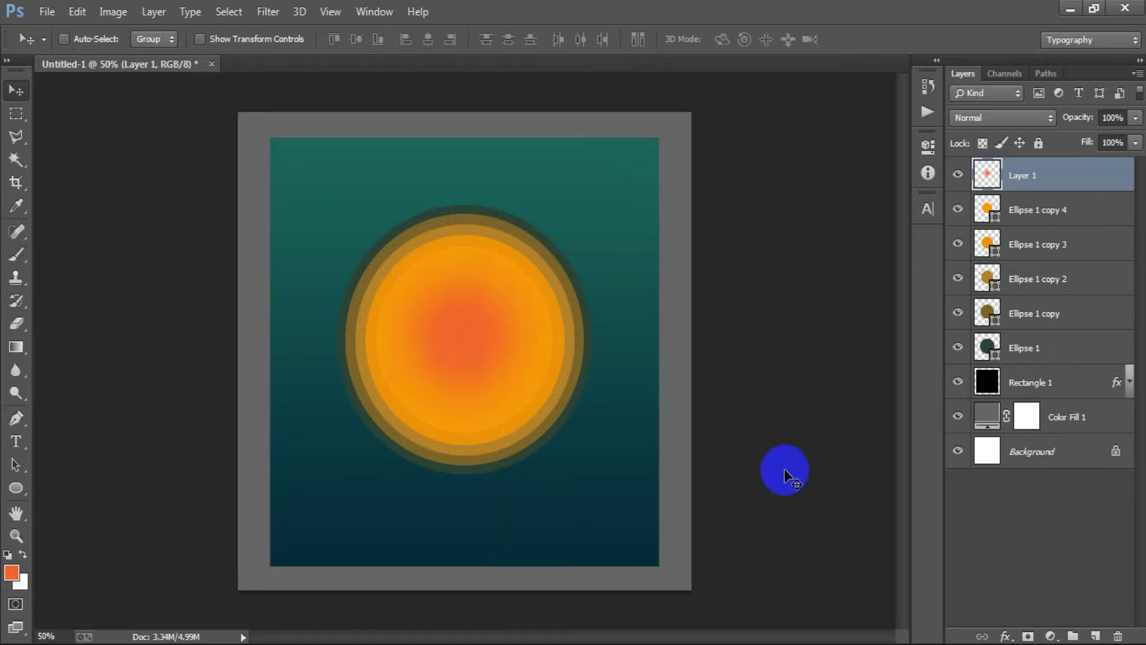
Scale the glow on Layer 1 up to about 110%.
key(ctrl+t)
drag(568, 445, 580, 456)
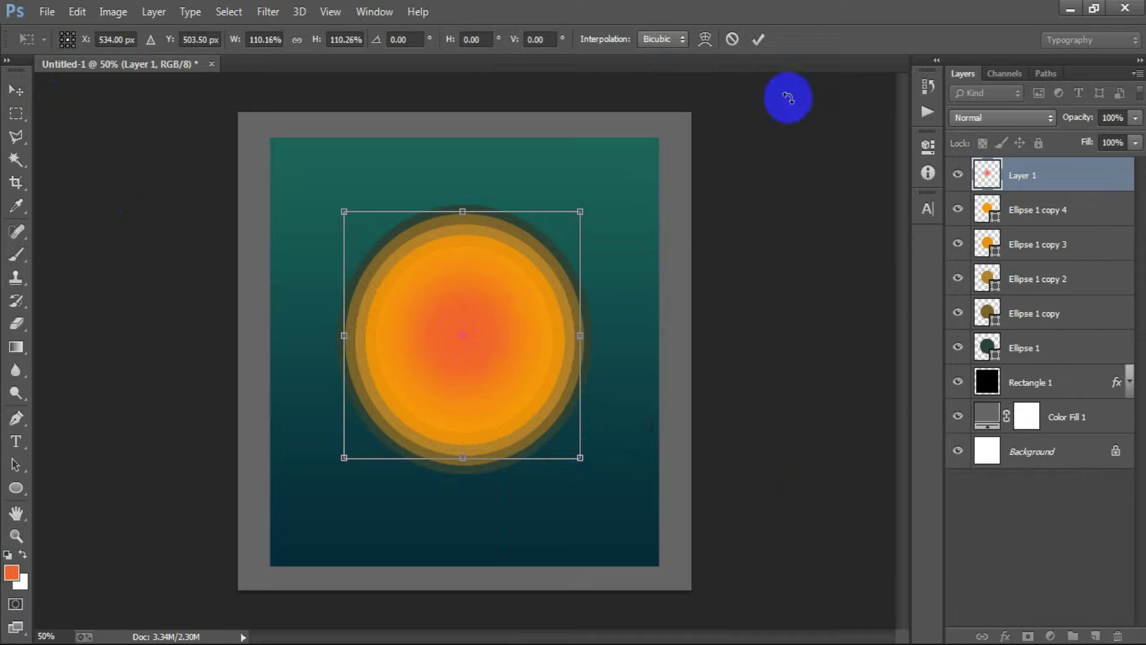
click(758, 40)
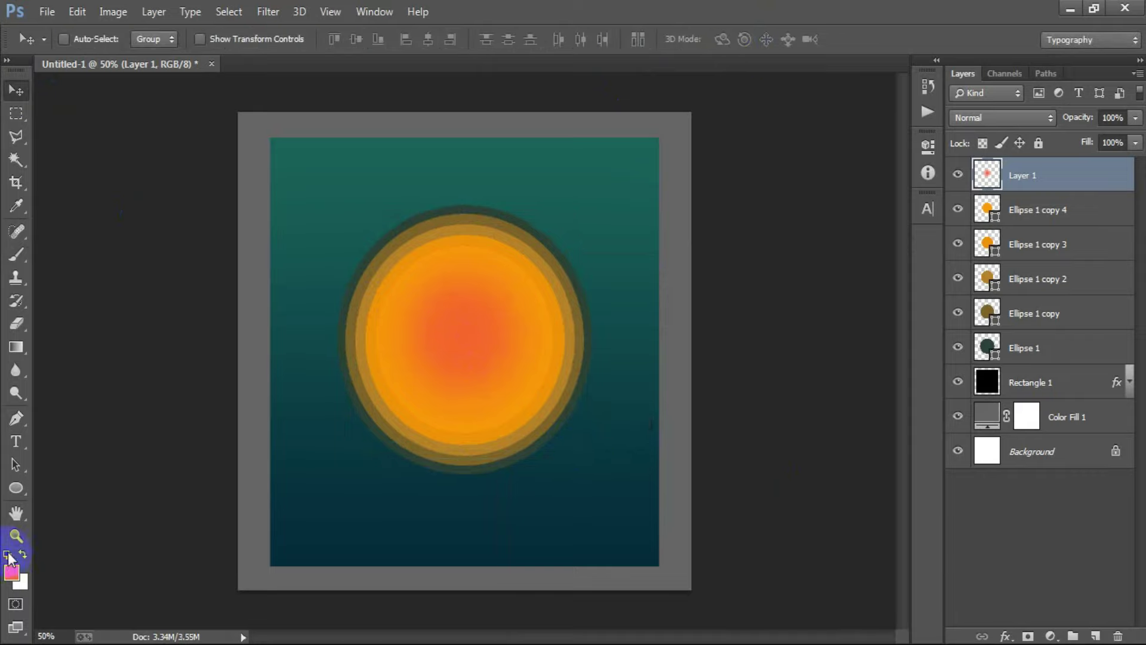
Rasterize the ellipse layers and merge them with the glow into Layer 1.
shift+click(1066, 340)
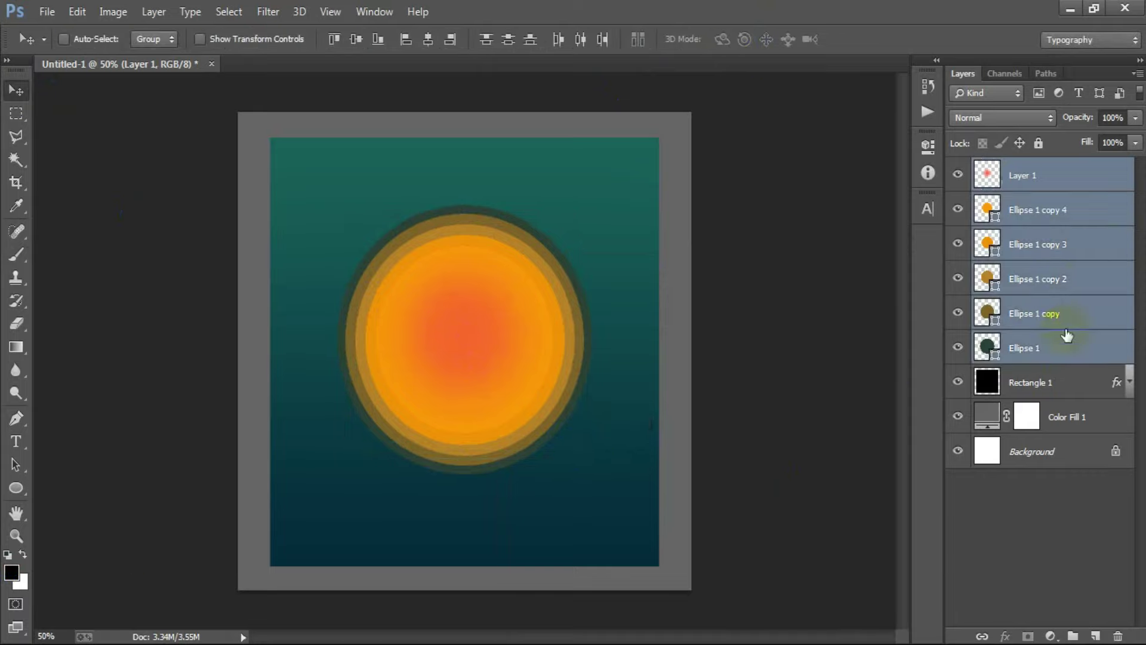
click(1039, 219)
shift+click(1039, 351)
right_click(1050, 250)
click(784, 242)
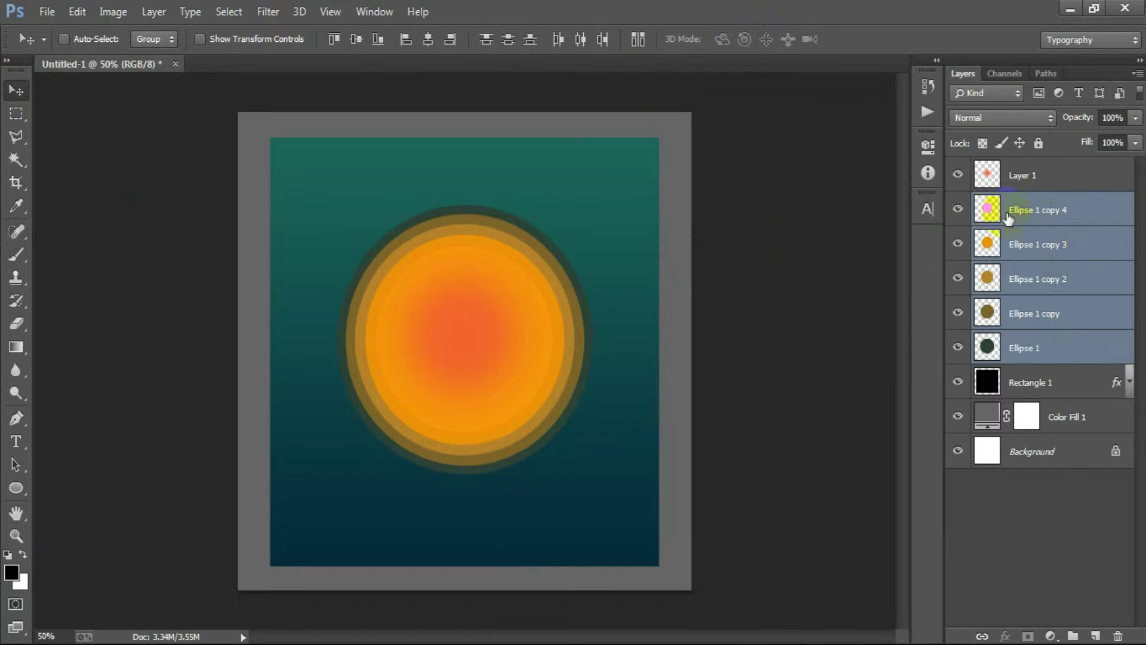
ctrl+click(1055, 177)
key(ctrl+e)
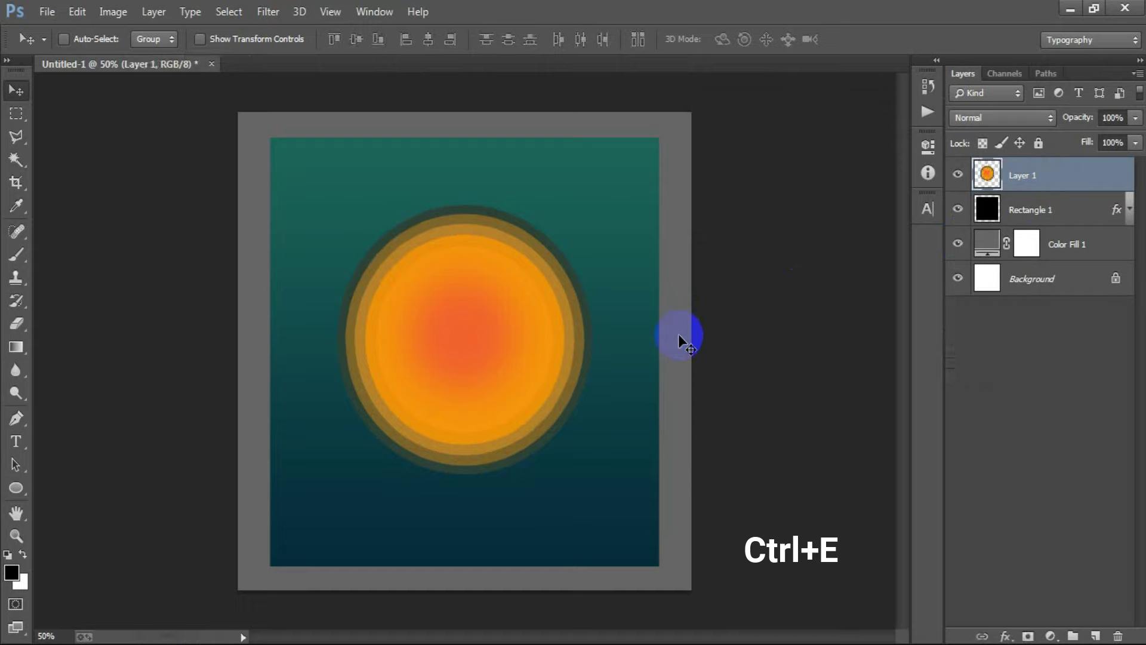
Move the merged sun lower and shrink it to about 91%.
drag(541, 349, 549, 386)
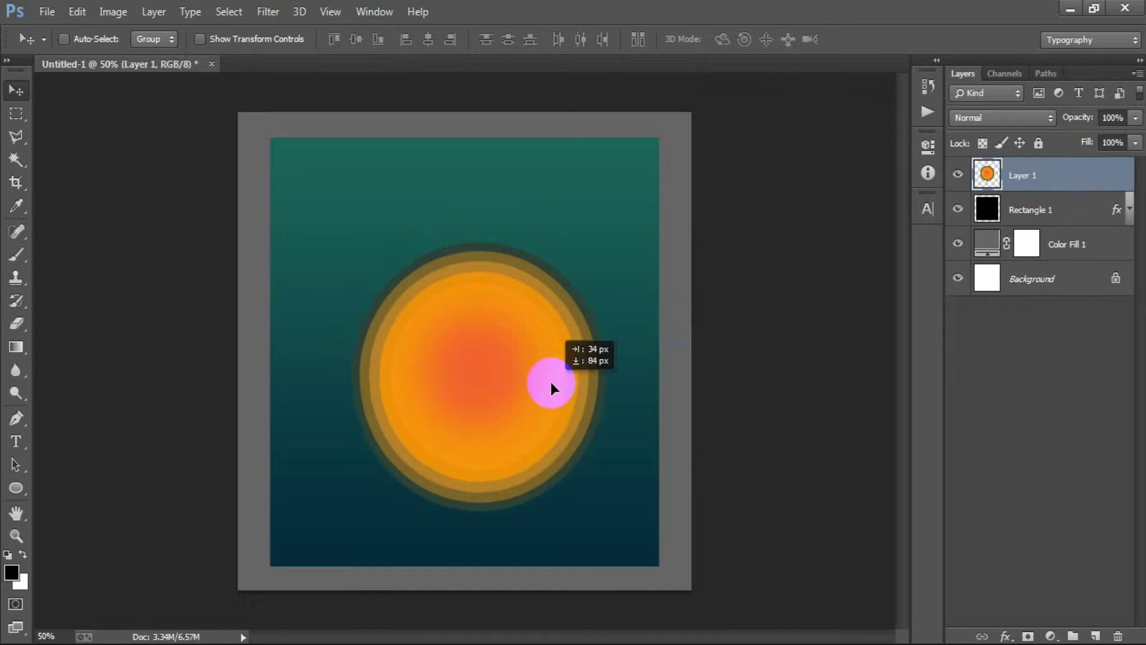
key(ctrl+t)
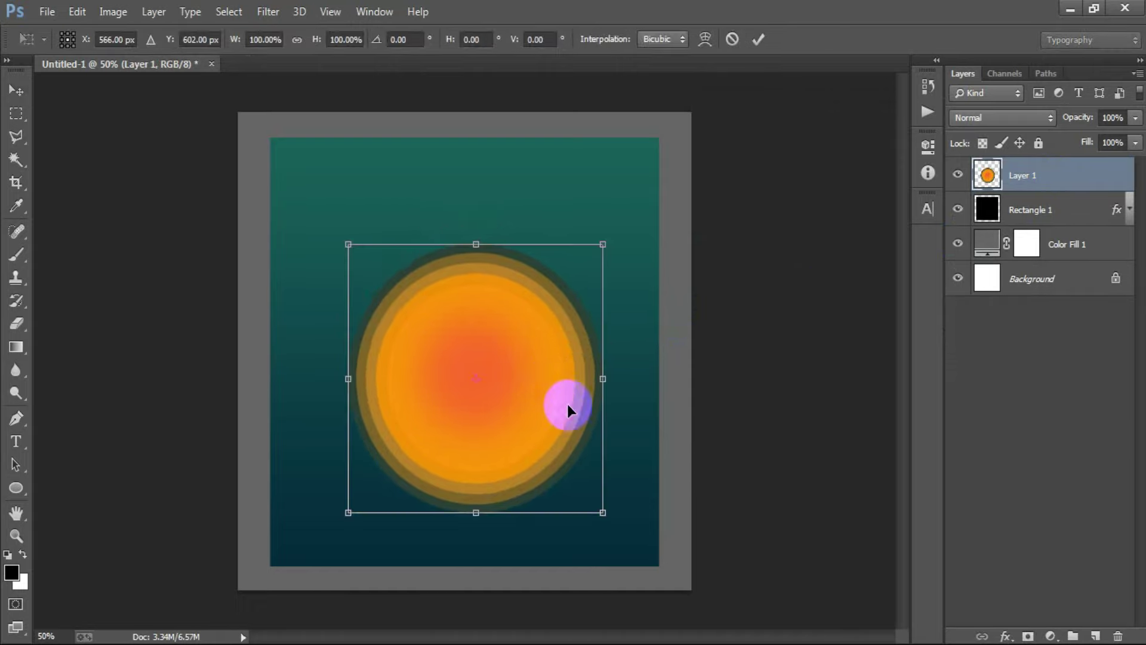
drag(603, 512, 592, 500)
mouse_move(514, 378)
mouse_down()
mouse_move(513, 399)
mouse_move(511, 388)
mouse_up()
click(757, 40)
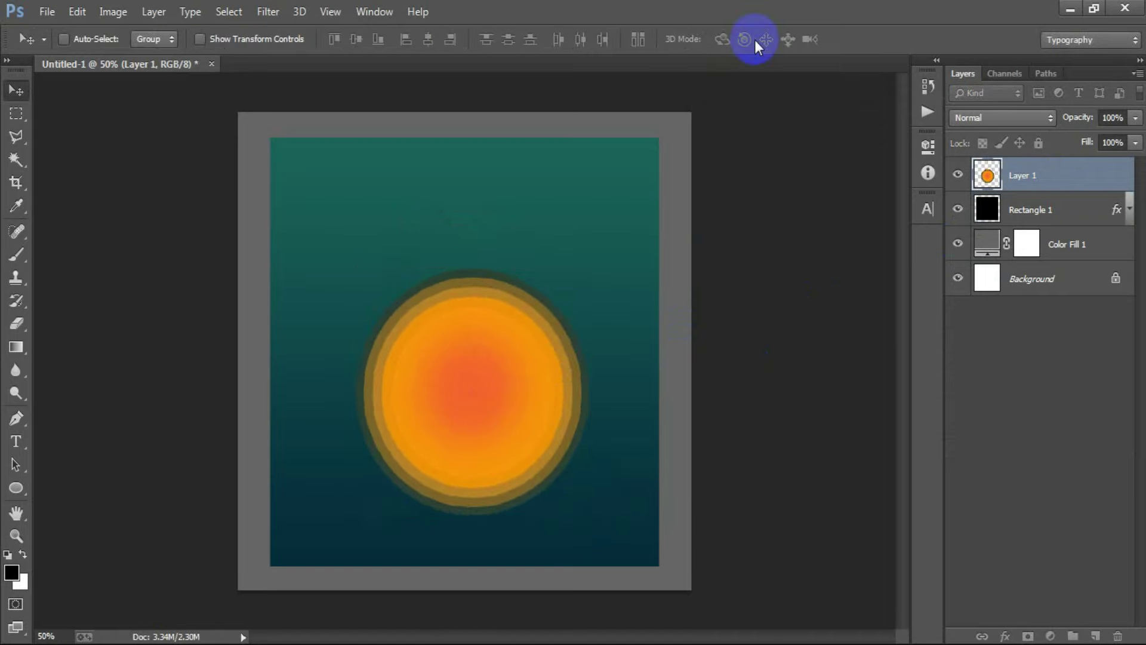
click(1070, 216)
Place the large-dot star image as a linked file, then delete it again.
click(48, 13)
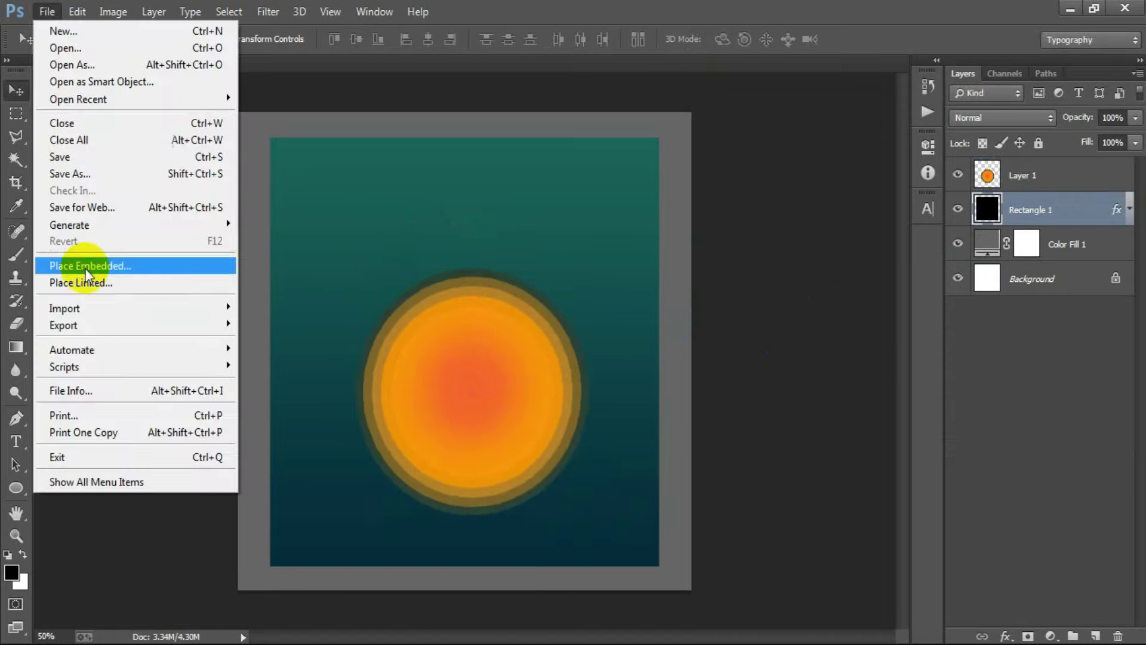
click(105, 277)
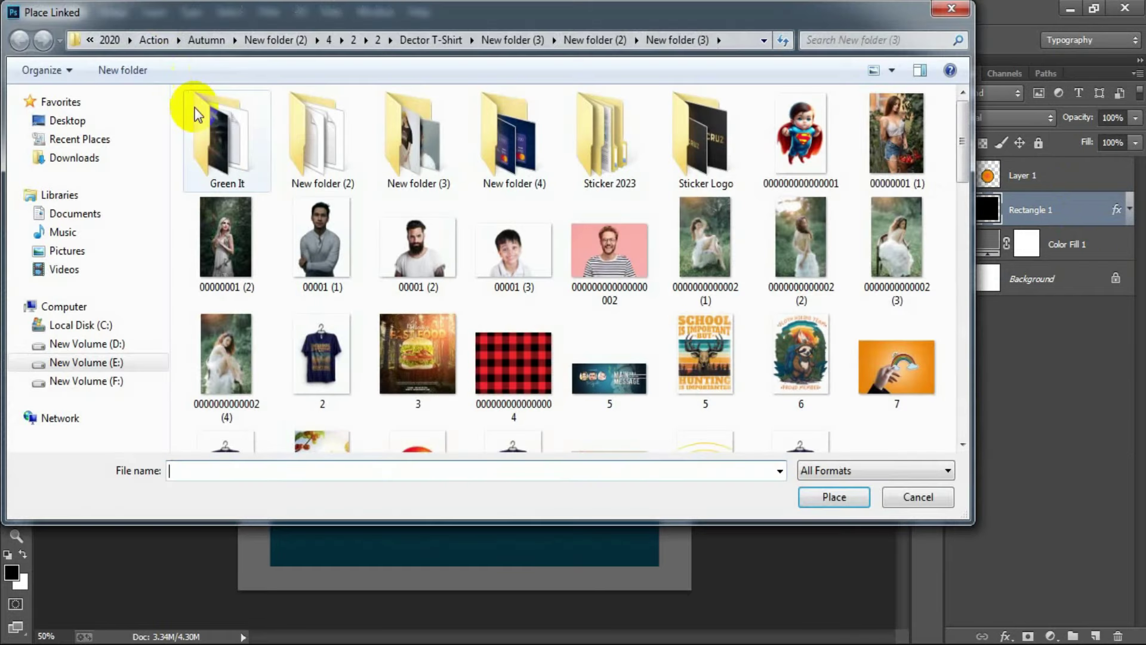
click(898, 501)
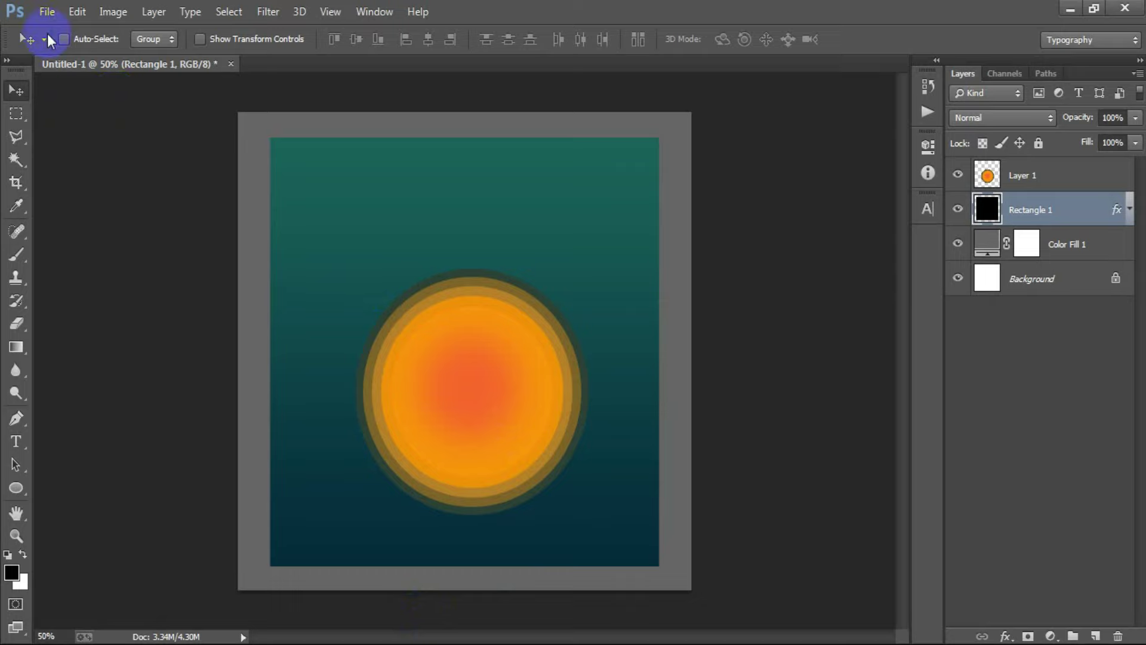
click(46, 12)
click(102, 281)
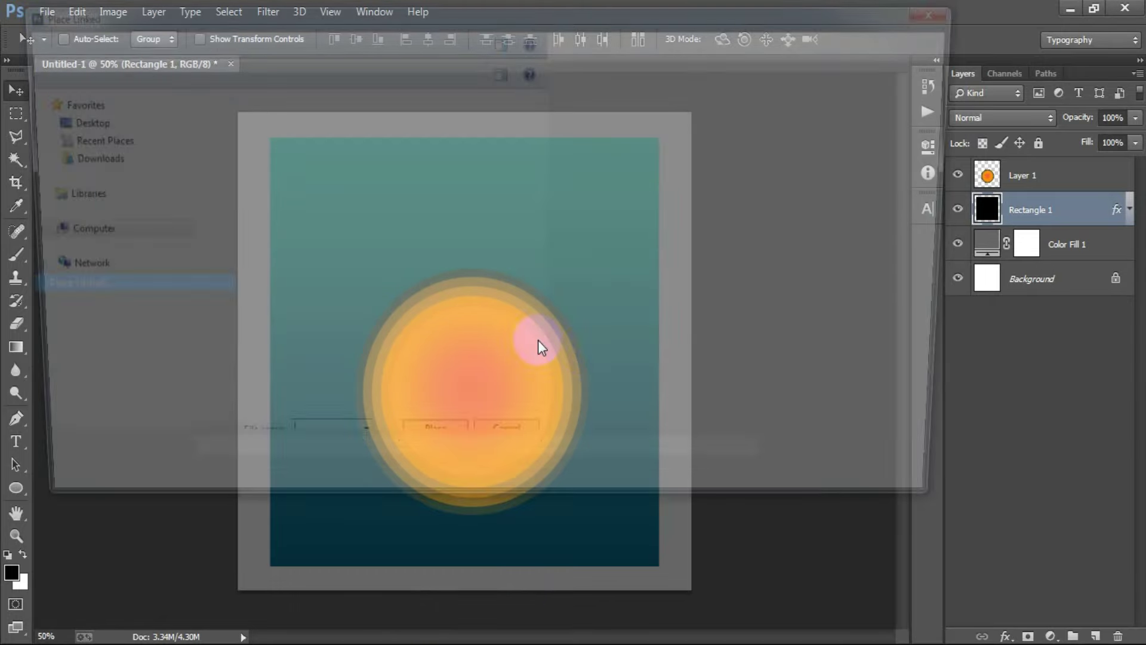
click(437, 296)
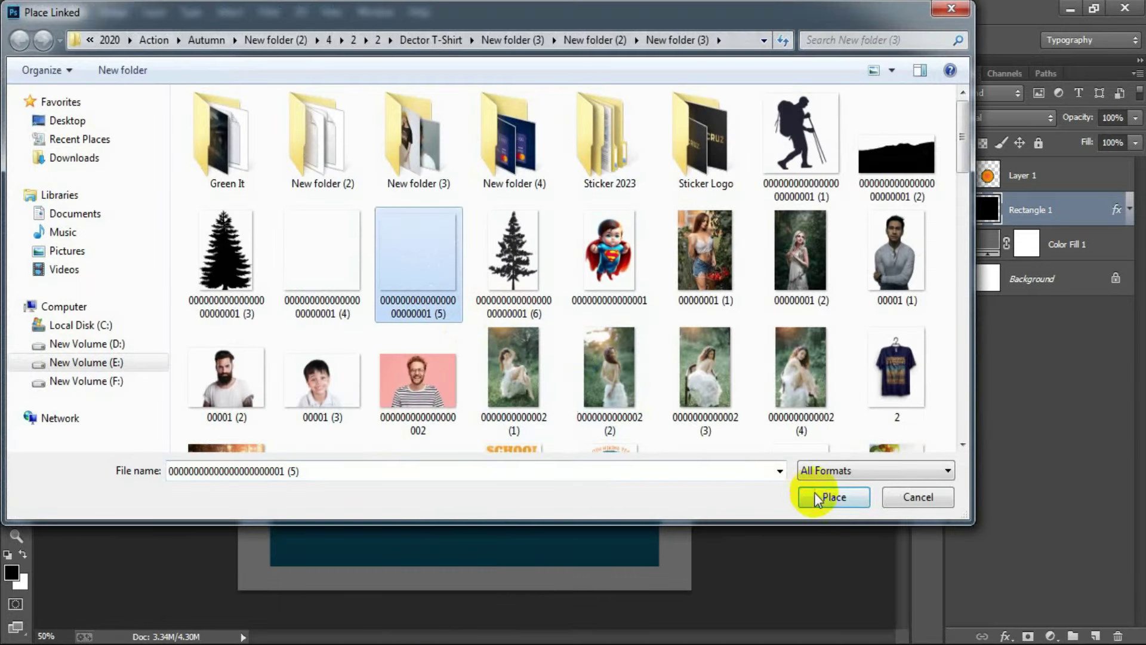
click(814, 495)
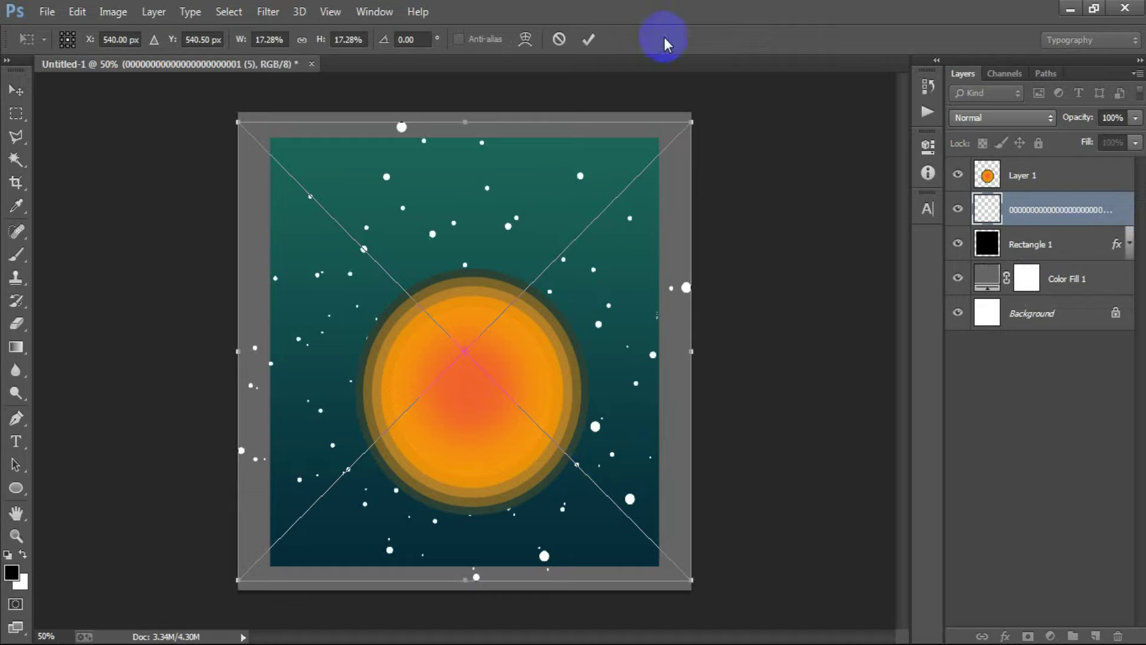
click(589, 39)
key(Delete)
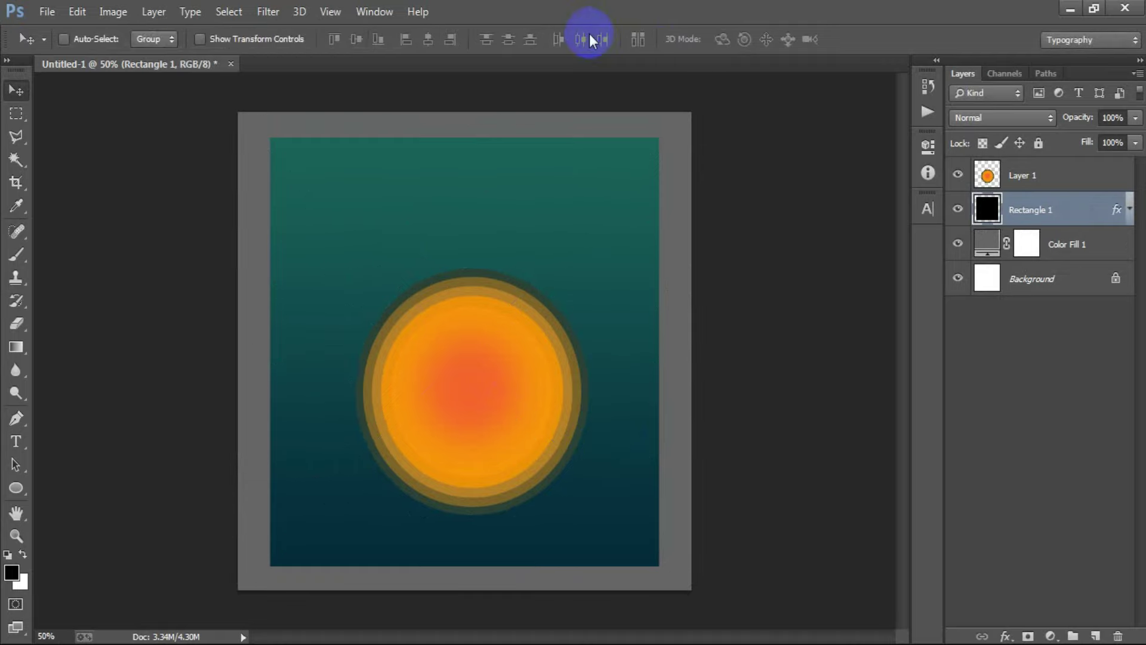
Place the second star image linked, scaled to about 11.23% and positioned over the sky.
click(41, 11)
click(145, 279)
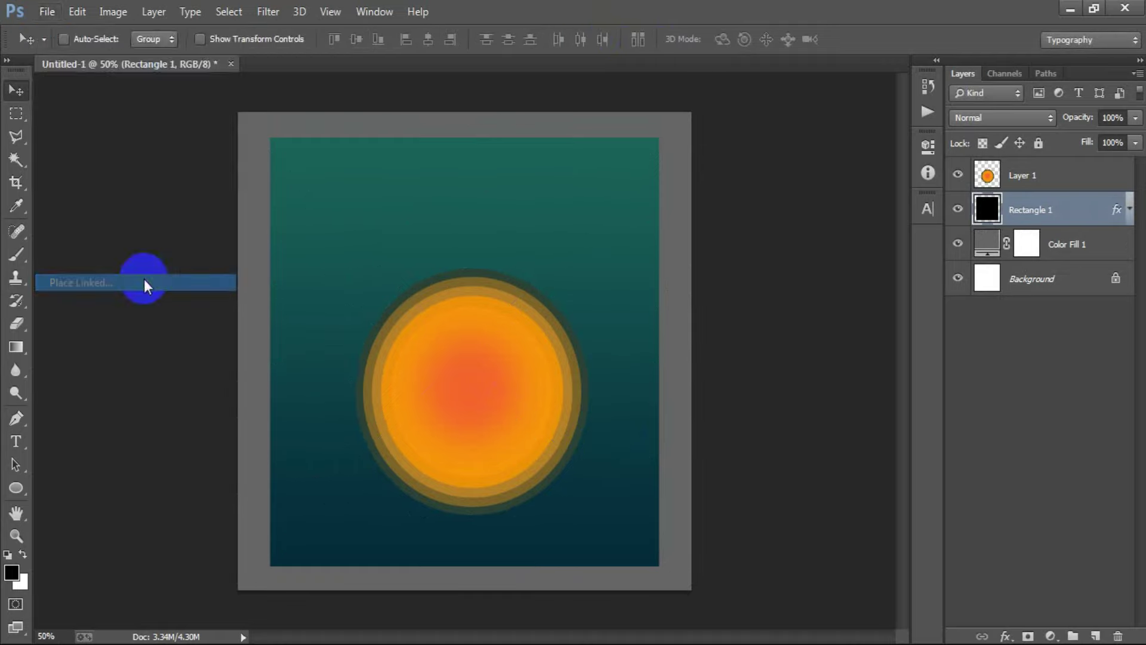
click(333, 282)
click(835, 496)
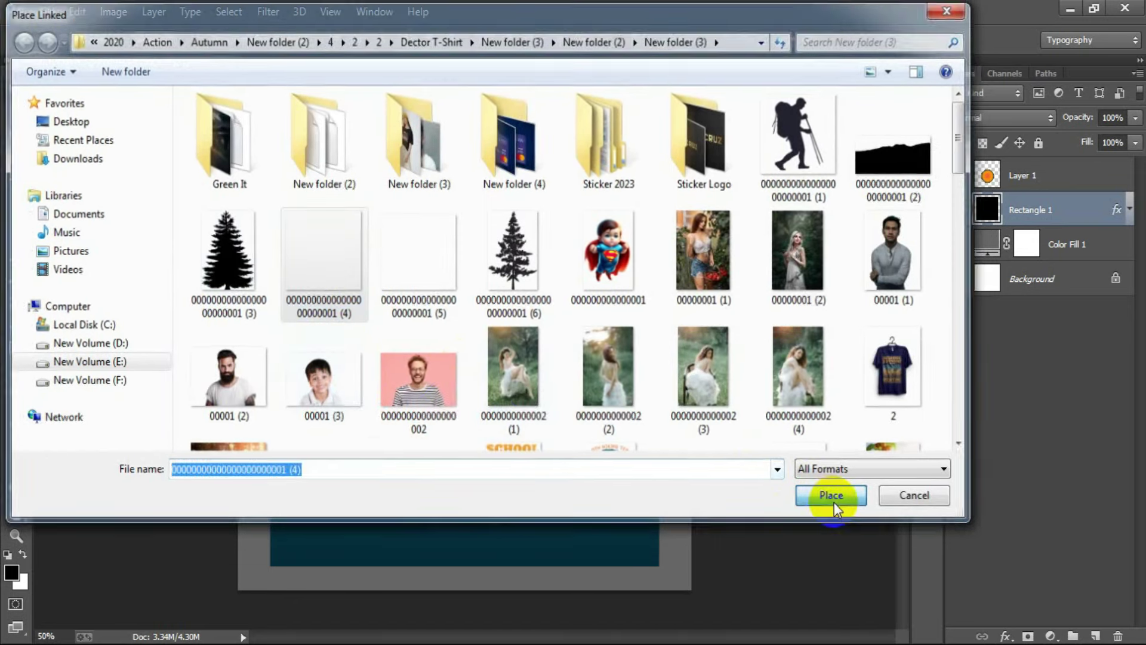
drag(688, 588, 652, 547)
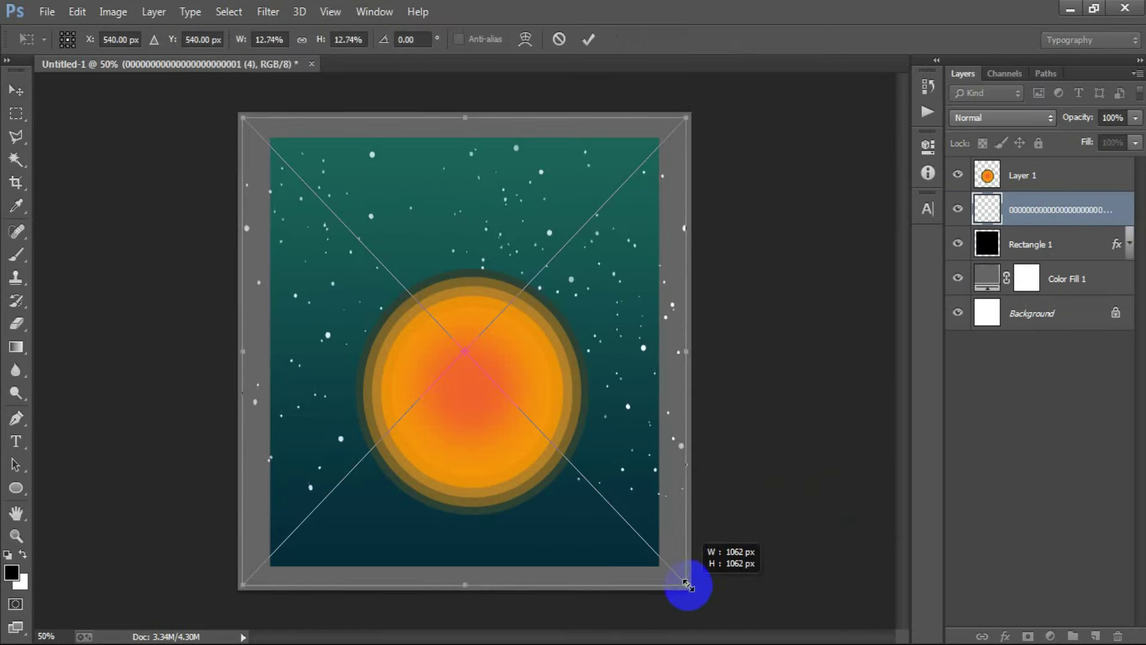
drag(615, 470, 617, 433)
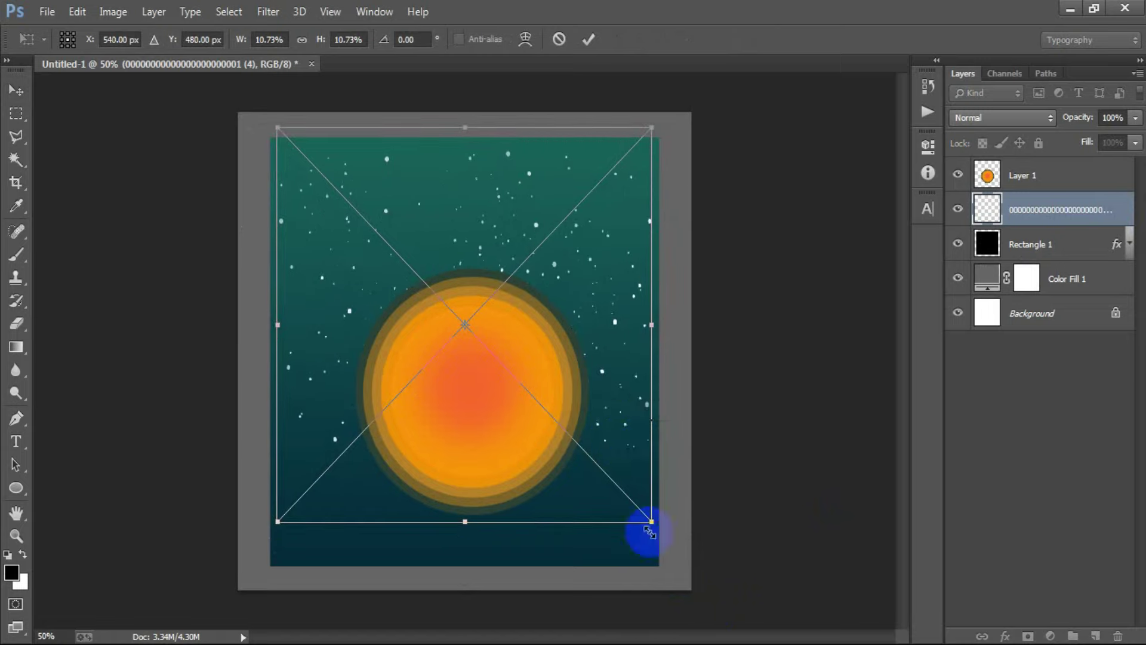
drag(652, 524, 658, 531)
click(588, 40)
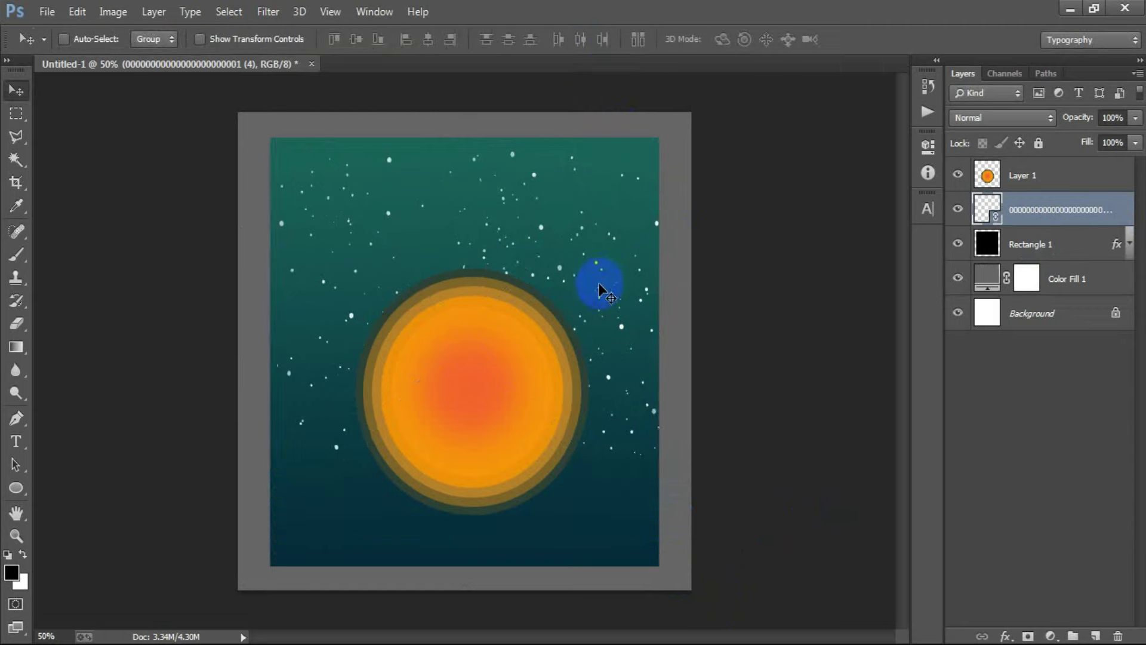
Align the sun layer's horizontal centre with the Background.
click(1050, 173)
ctrl+click(1049, 314)
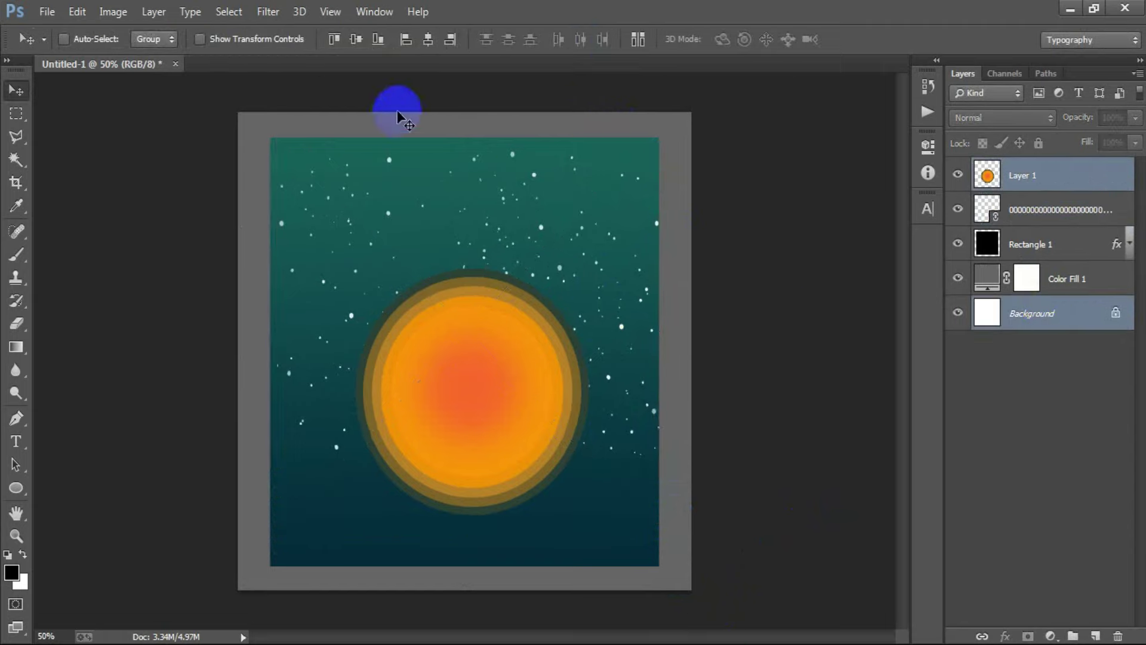
click(428, 41)
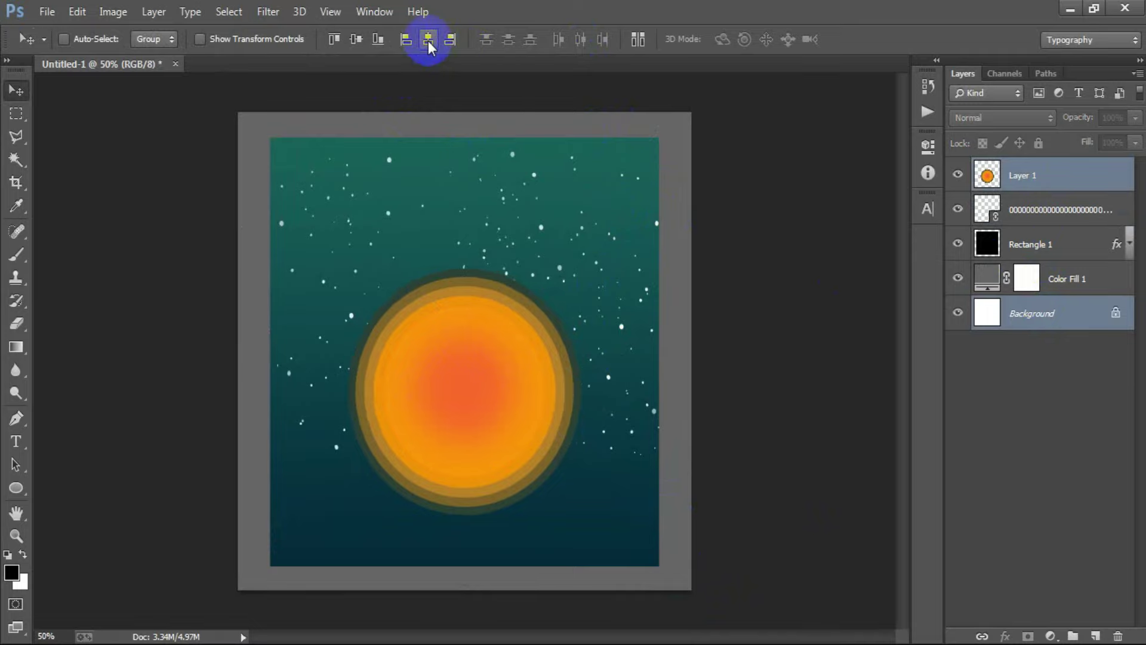
click(1132, 313)
click(1064, 179)
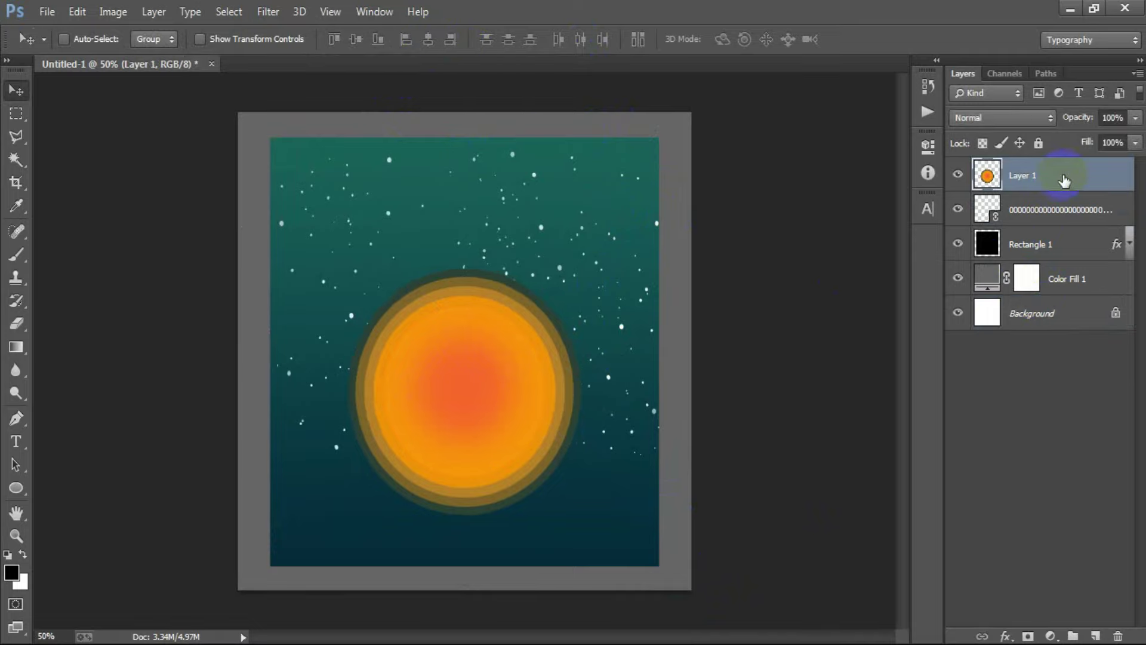
Rasterize the stars layer, then reselect the sun layer.
shift+click(1043, 244)
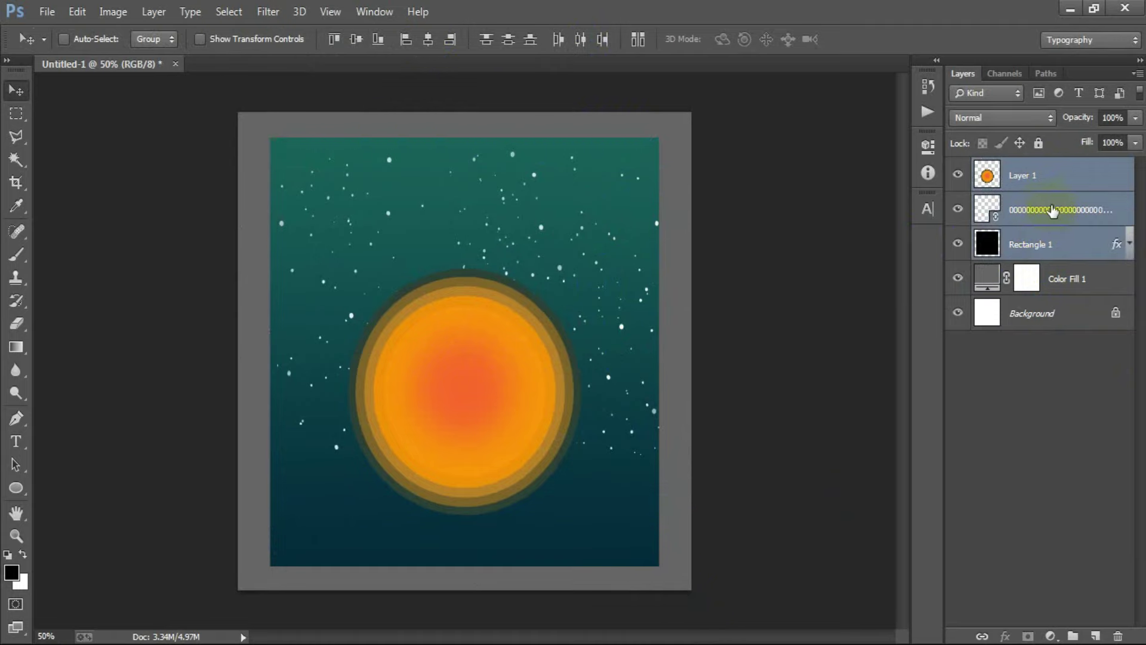
click(1035, 214)
right_click(1036, 213)
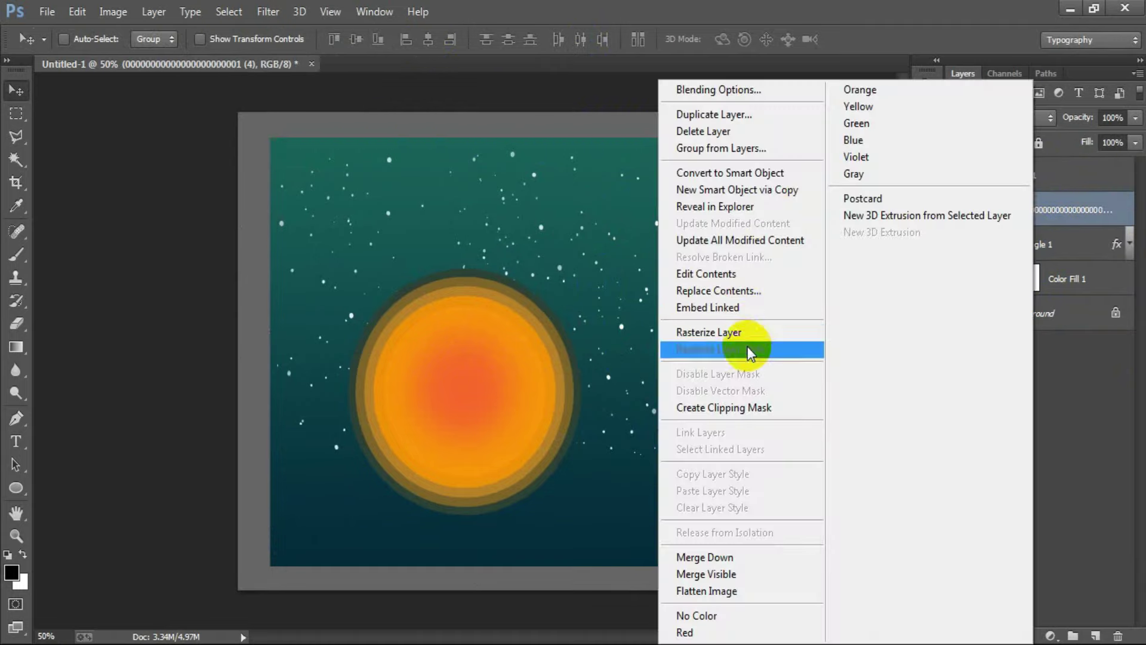
click(735, 333)
click(1015, 175)
click(47, 12)
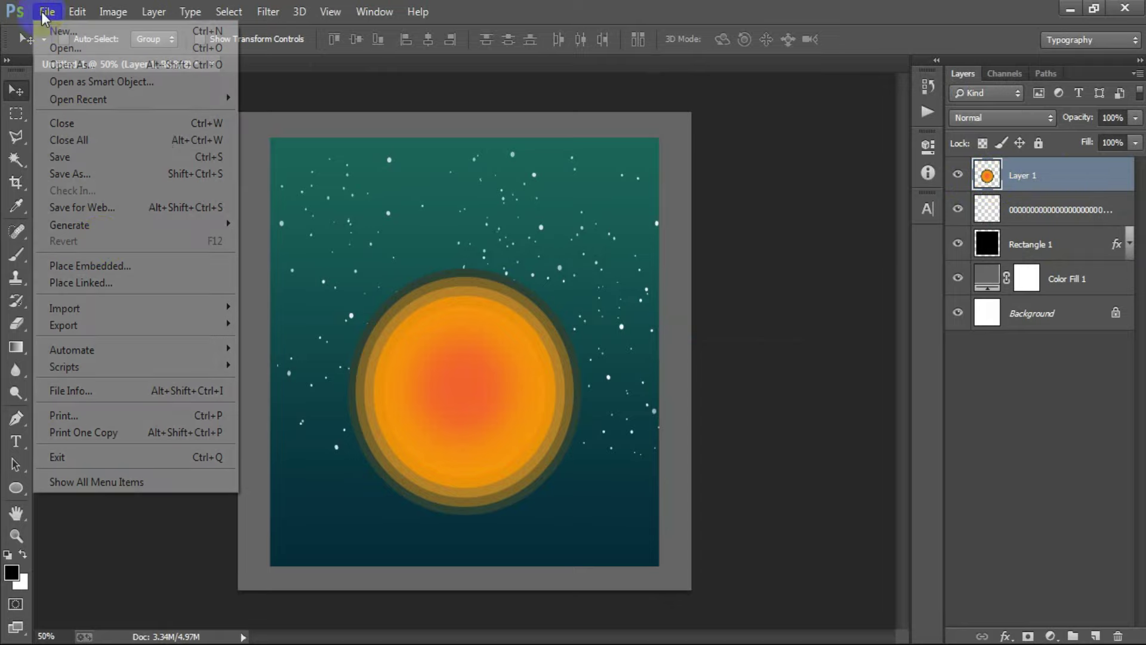
Place the mountain silhouette linked, tilted about -8.5° and stretched across the sun's lower right.
click(111, 284)
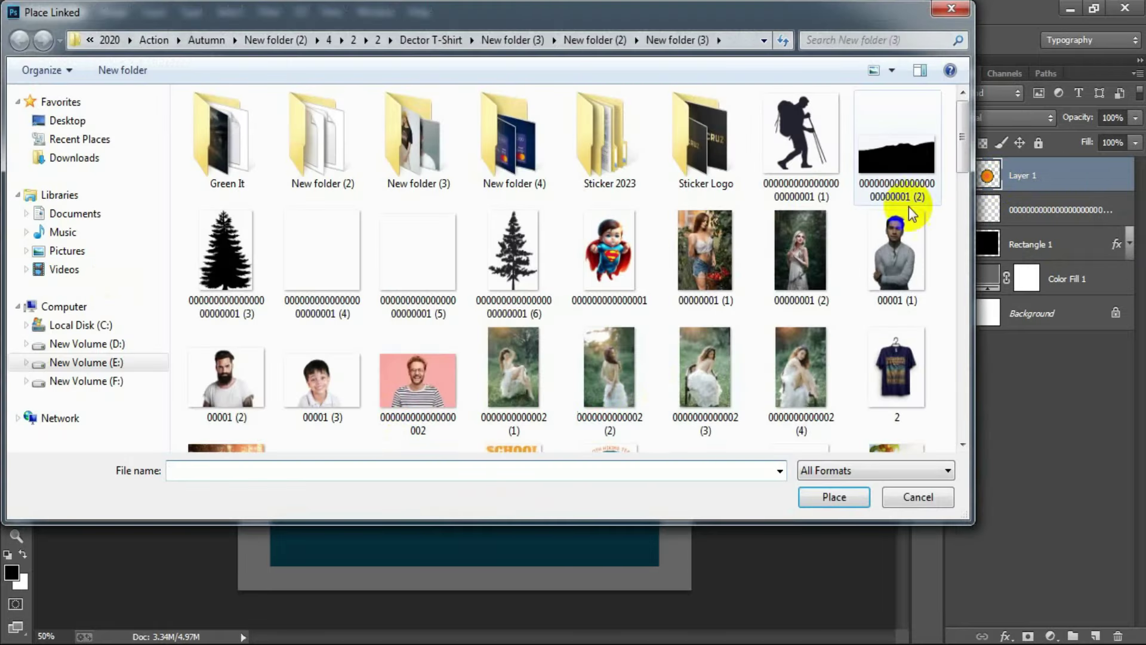
click(920, 160)
double_click(920, 160)
mouse_move(693, 465)
mouse_down()
mouse_move(663, 450)
mouse_move(716, 524)
mouse_up()
drag(740, 603, 800, 599)
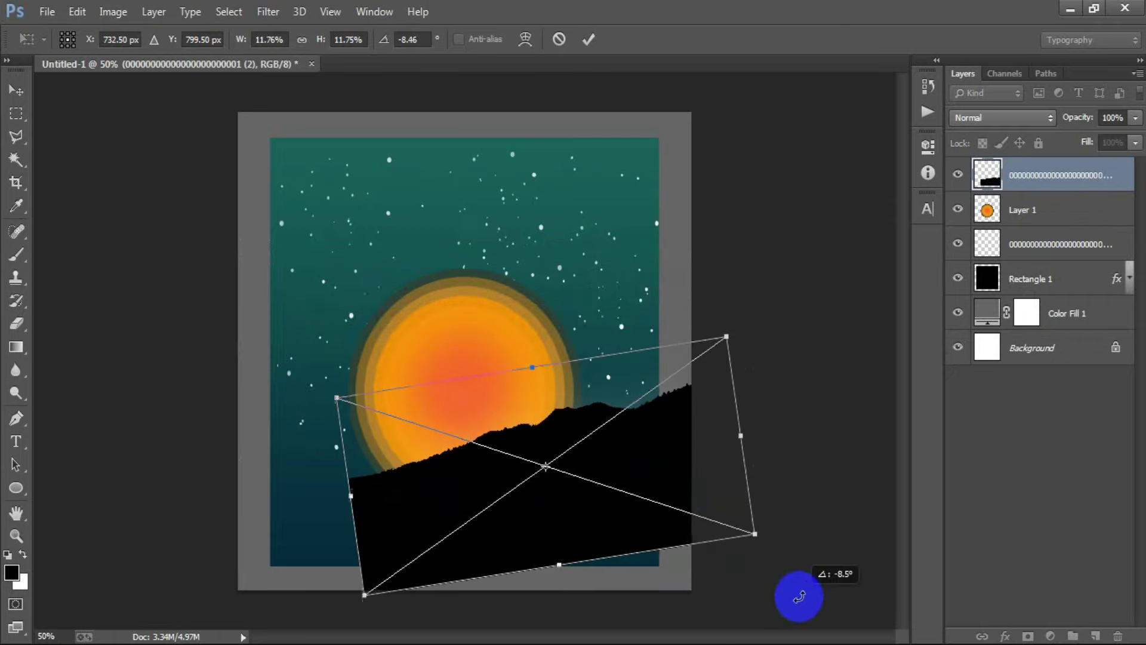
drag(683, 489, 685, 507)
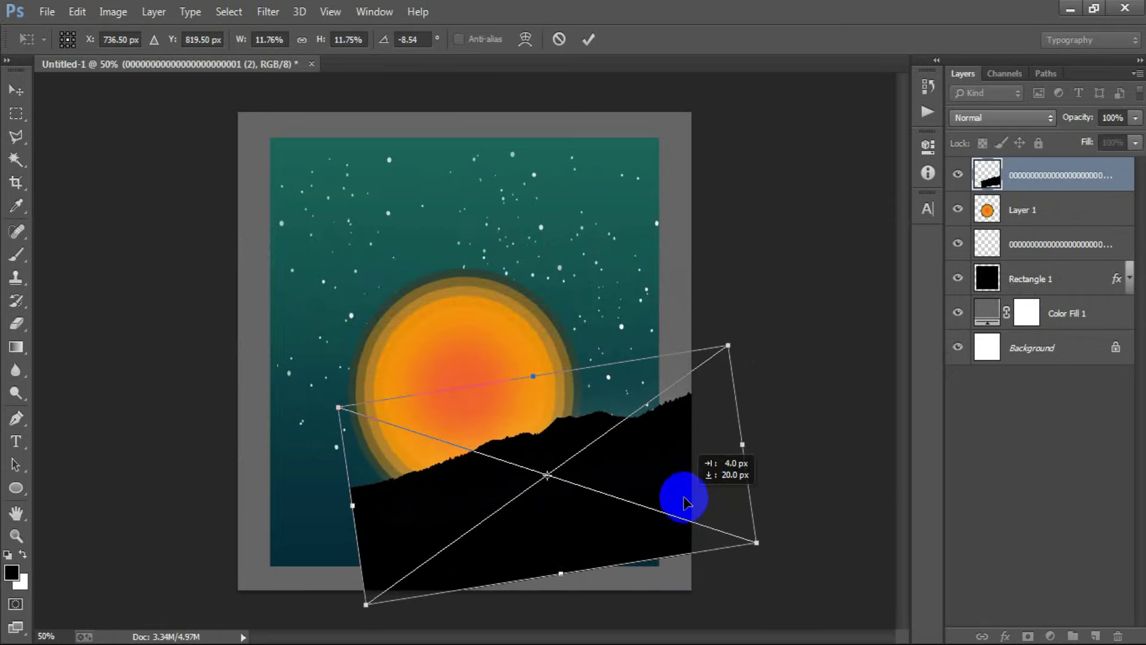
mouse_move(561, 581)
mouse_down()
mouse_move(563, 601)
mouse_move(559, 550)
mouse_up()
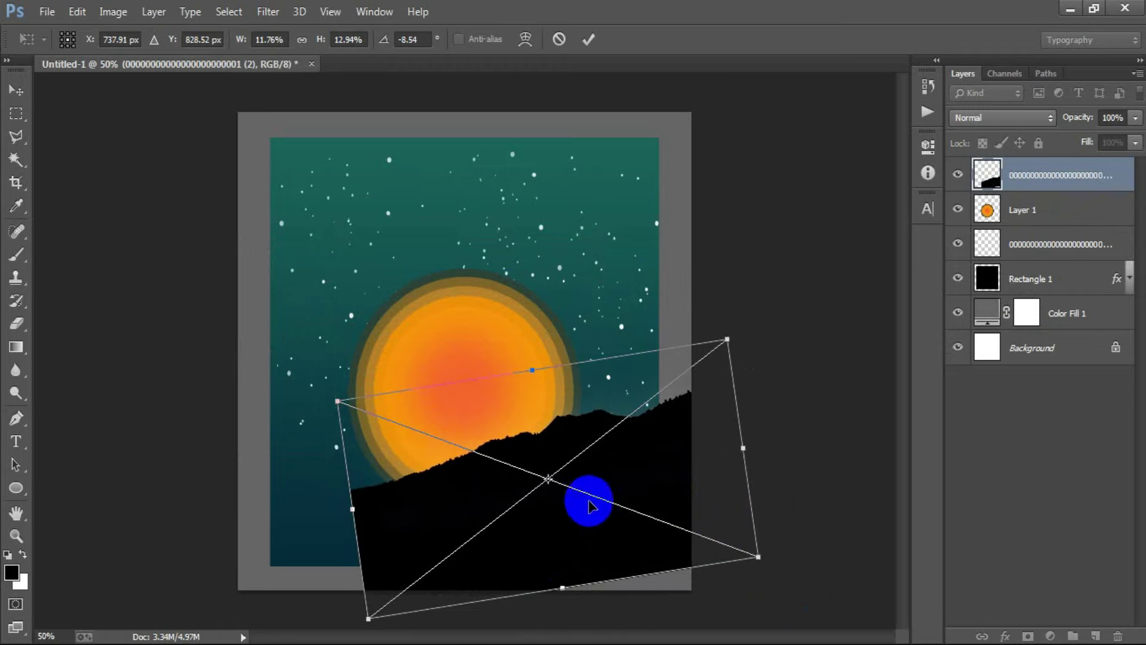
click(589, 40)
Duplicate the mountains, flip the copy vertically, and enlarge it across the lower left.
key(ctrl+j)
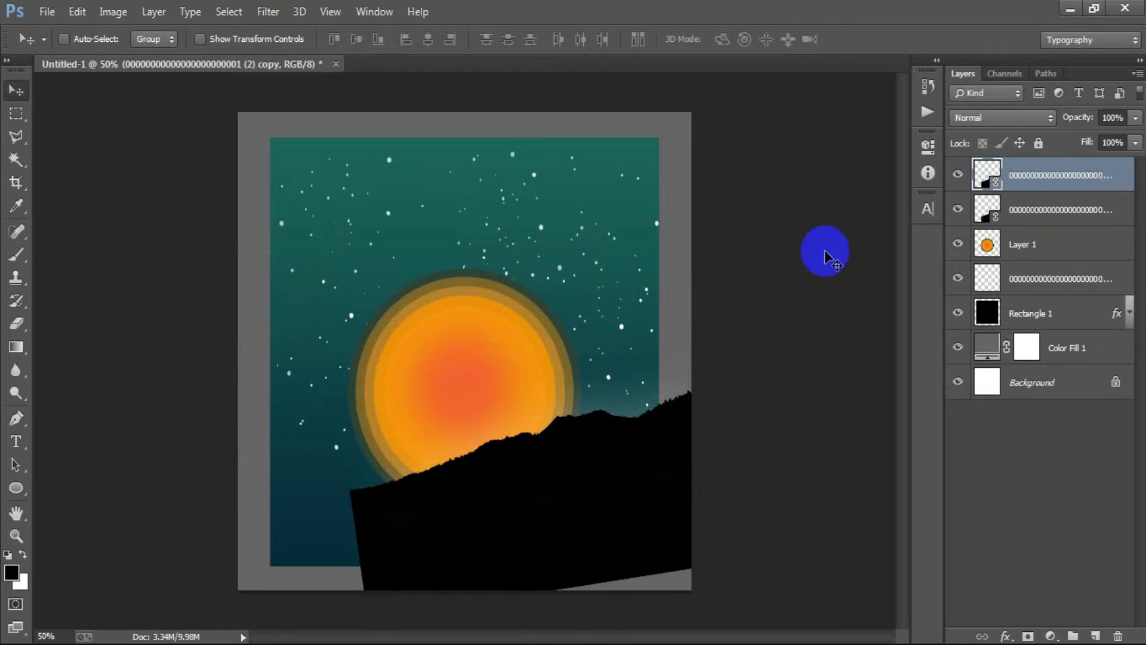
drag(547, 549, 346, 519)
key(ctrl+t)
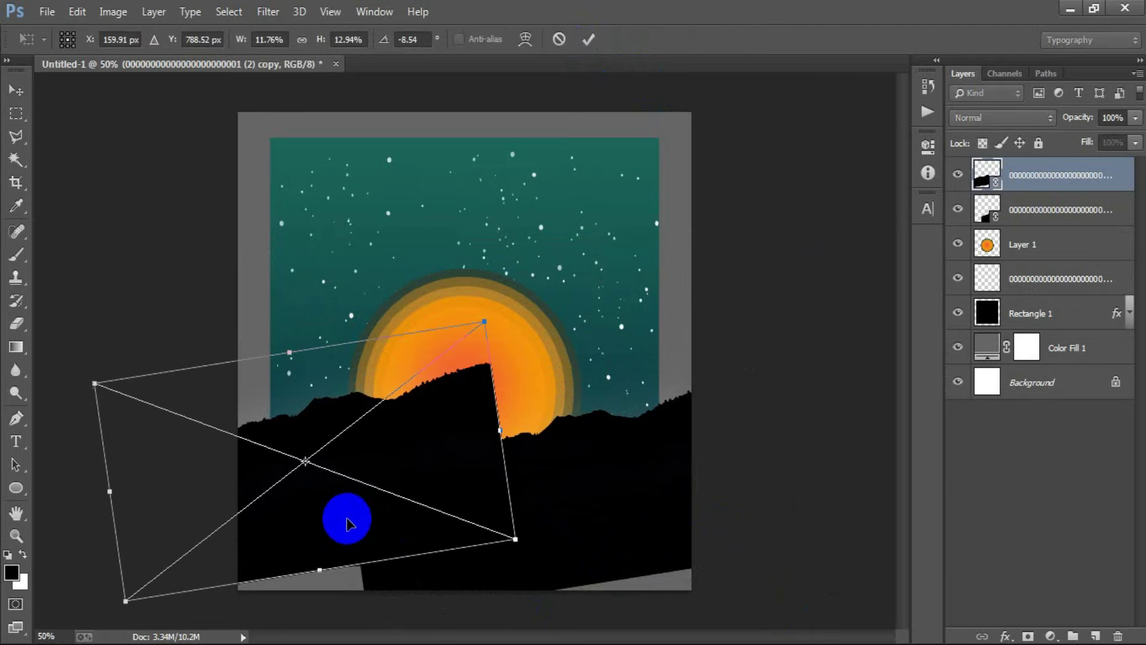
right_click(346, 523)
click(437, 491)
mouse_move(436, 491)
mouse_down()
mouse_move(443, 511)
mouse_move(445, 498)
mouse_up()
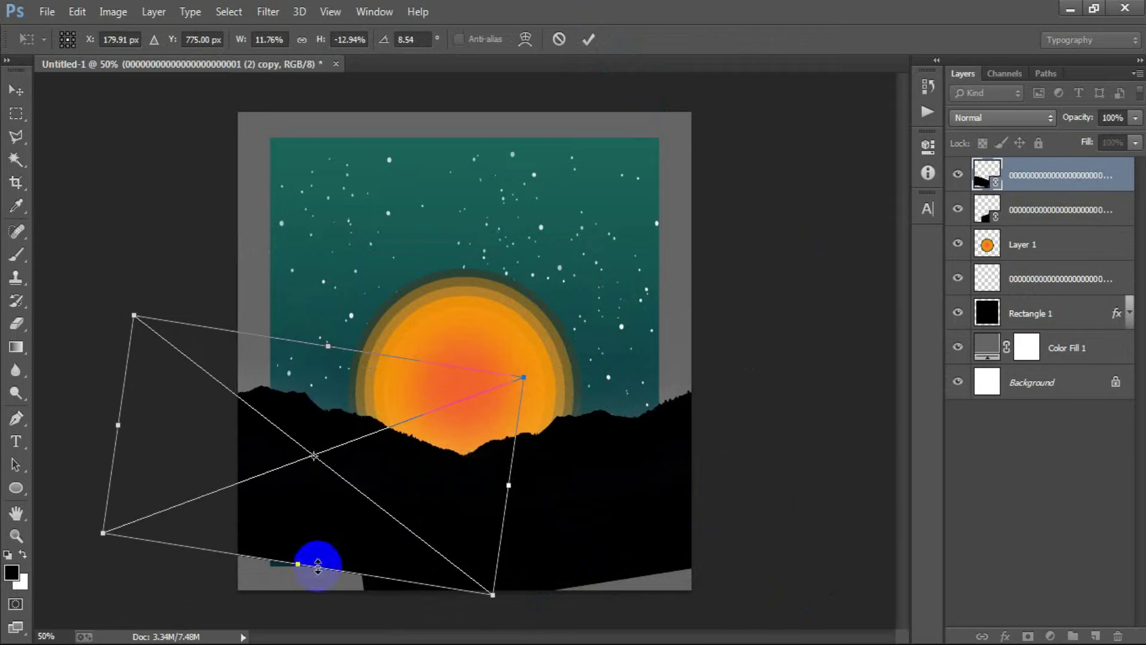
drag(493, 595, 526, 622)
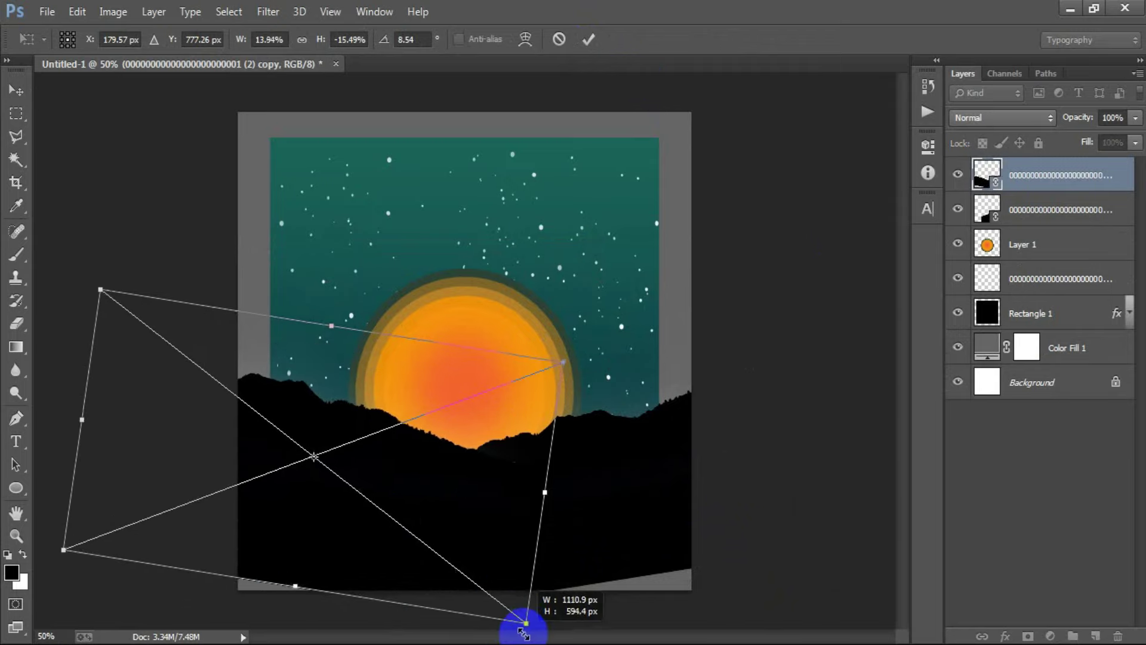
drag(439, 515, 440, 520)
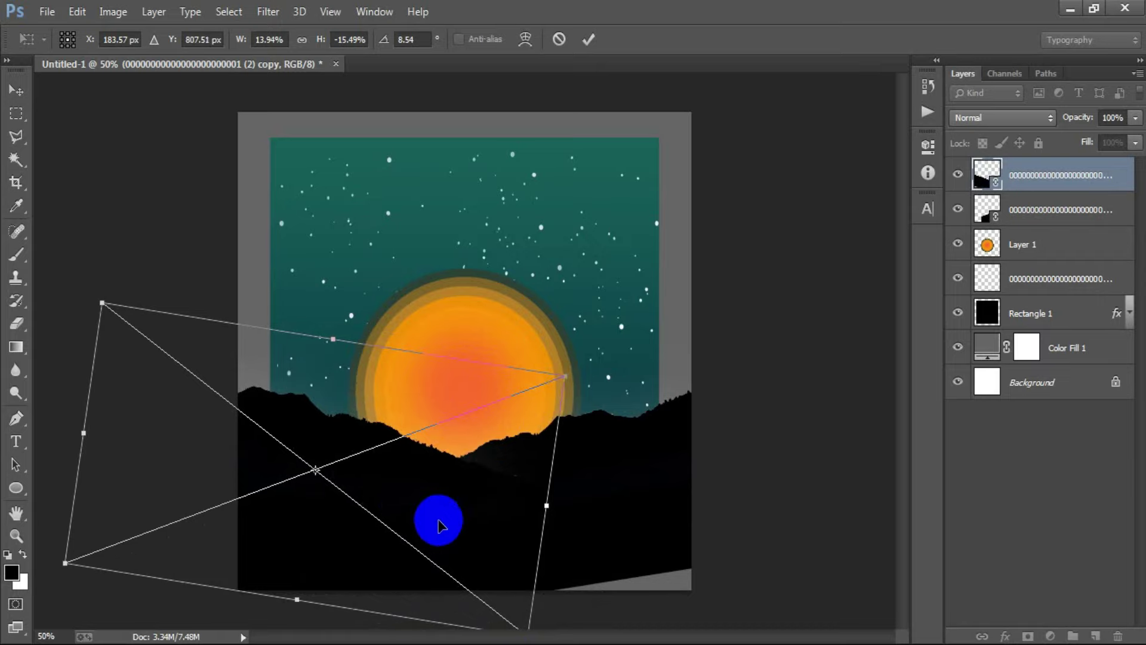
click(587, 40)
Merge the original and mirrored mountain layers into one layer, then toggle its visibility to compare.
click(1069, 250)
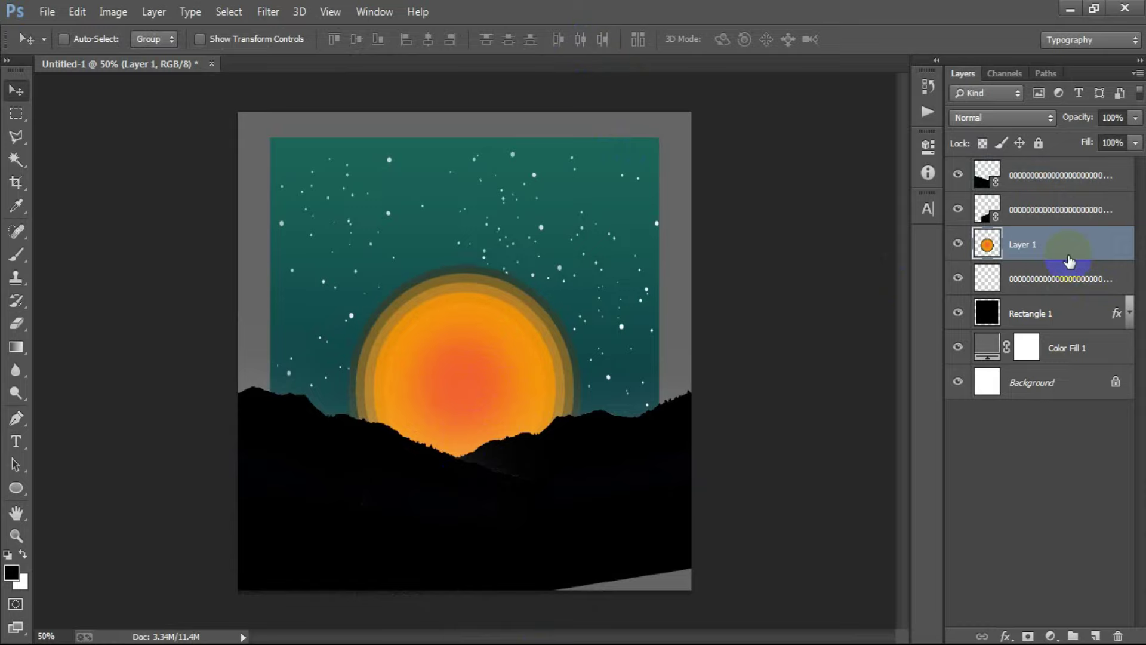
click(1040, 209)
shift+click(1040, 179)
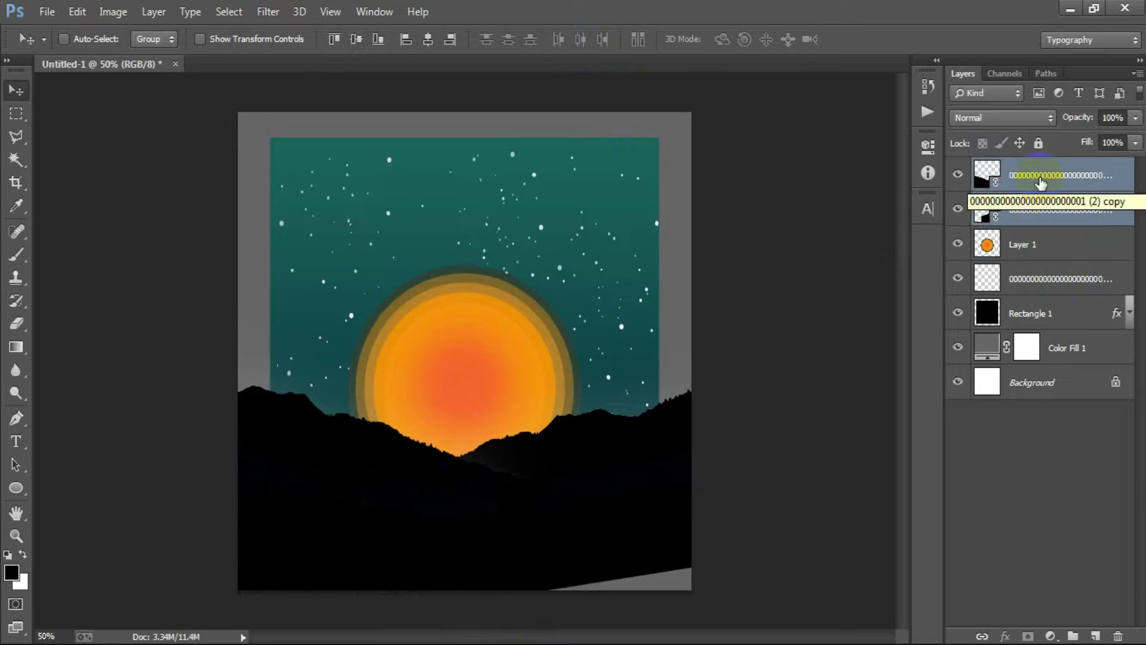
key(ctrl+e)
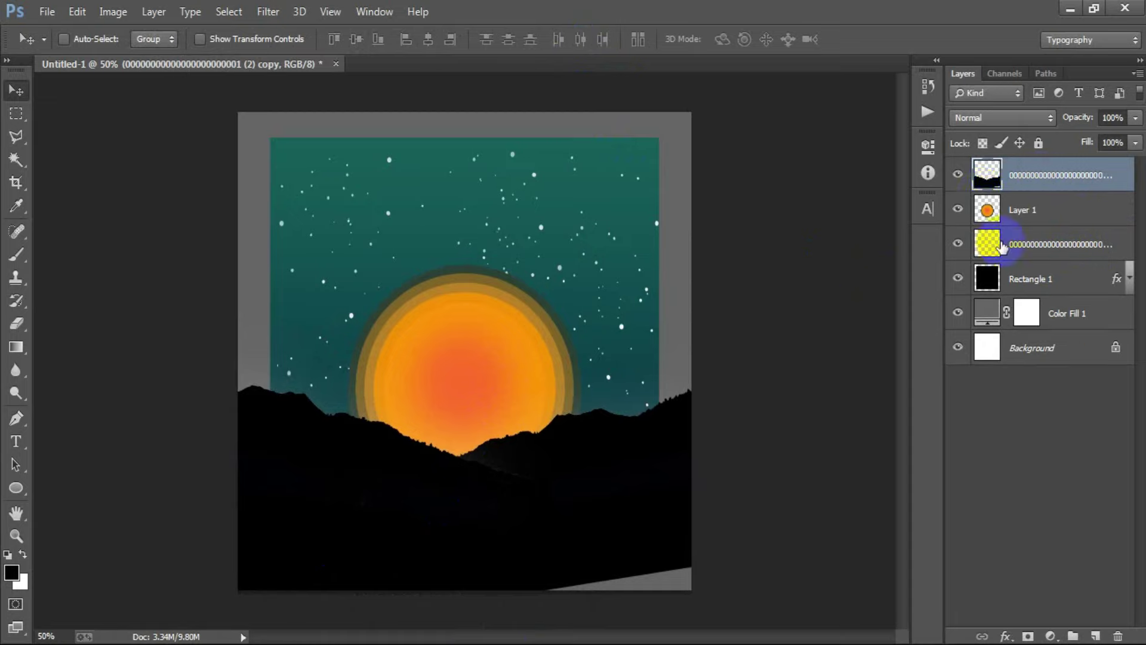
click(958, 174)
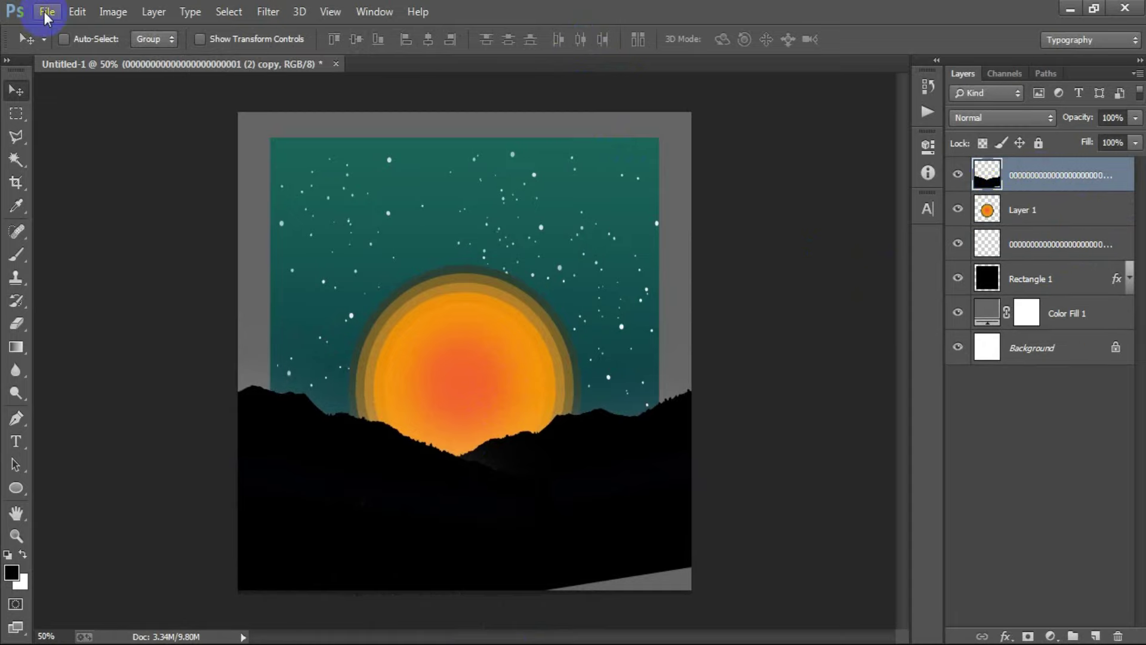
Place the hiker silhouette linked, mirrored horizontally and shrunk around its centre.
click(44, 12)
click(156, 283)
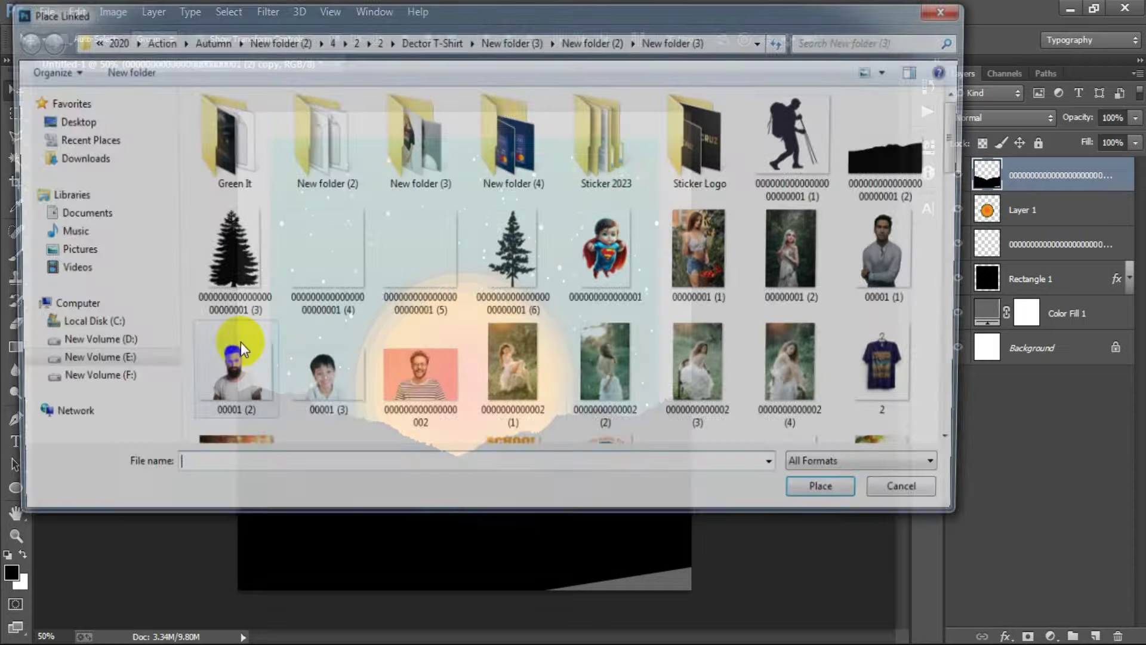
double_click(792, 143)
right_click(503, 288)
click(576, 533)
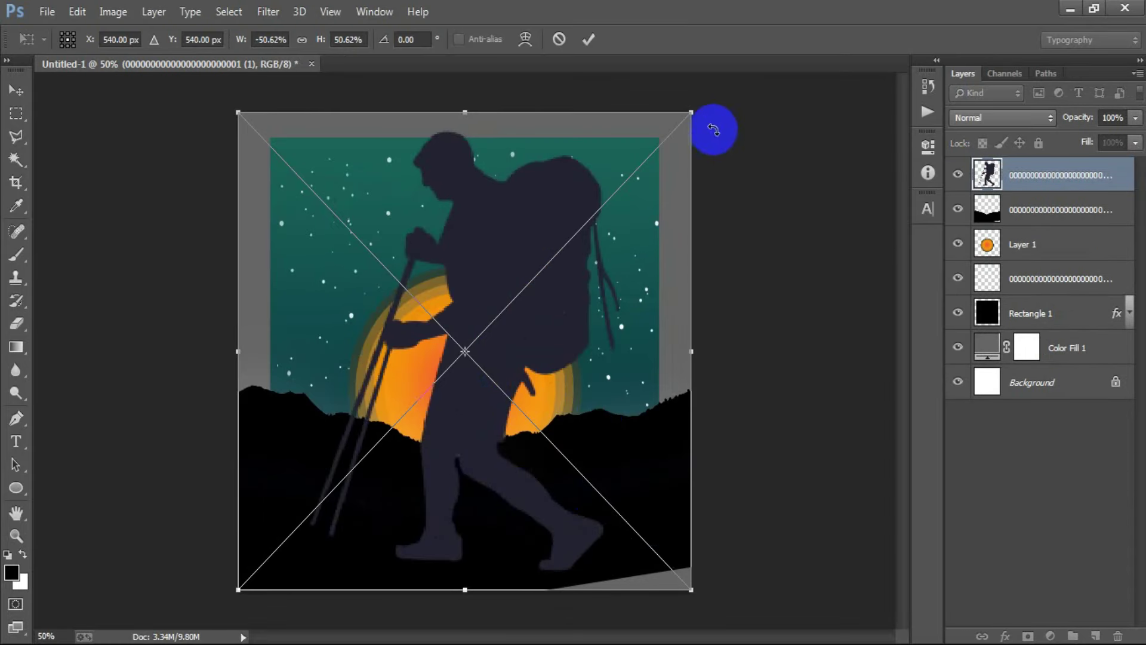
drag(691, 112, 580, 257)
click(589, 40)
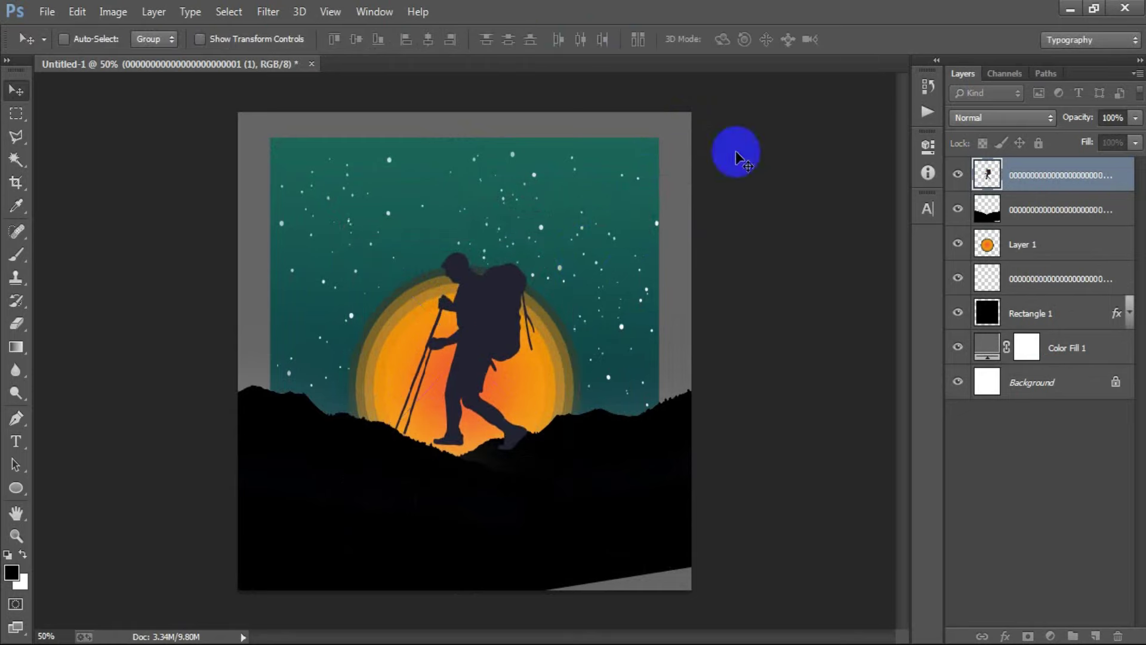
Move the hiker layer below the mountains and scale the hiker to about 18% over the sun.
drag(1063, 179, 1057, 221)
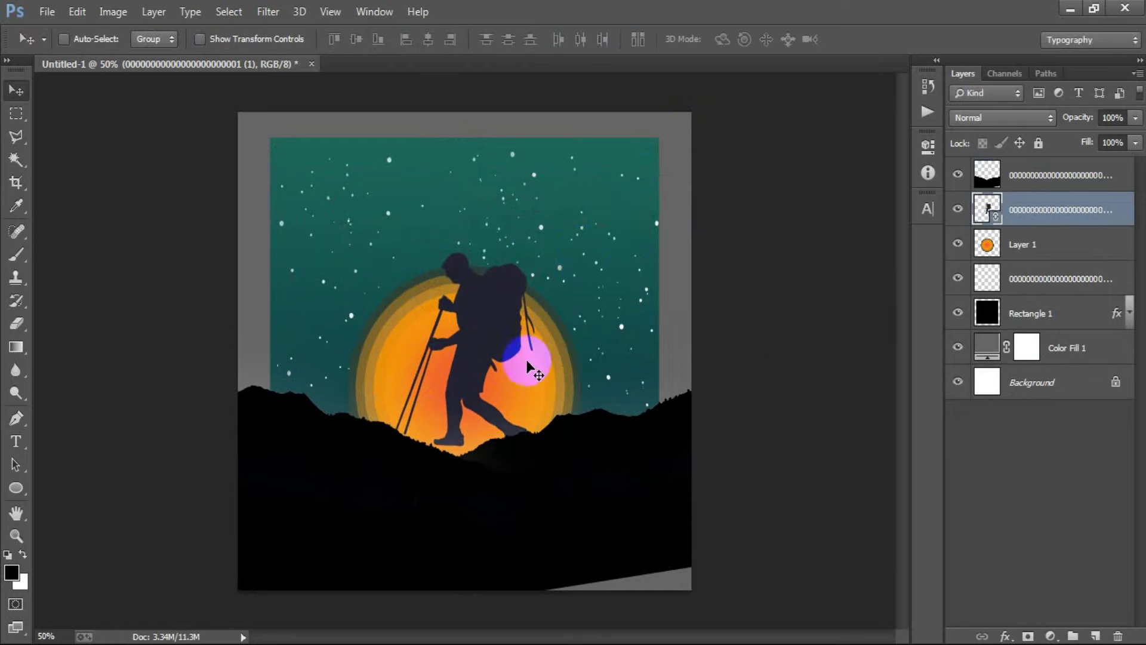
drag(509, 339, 493, 408)
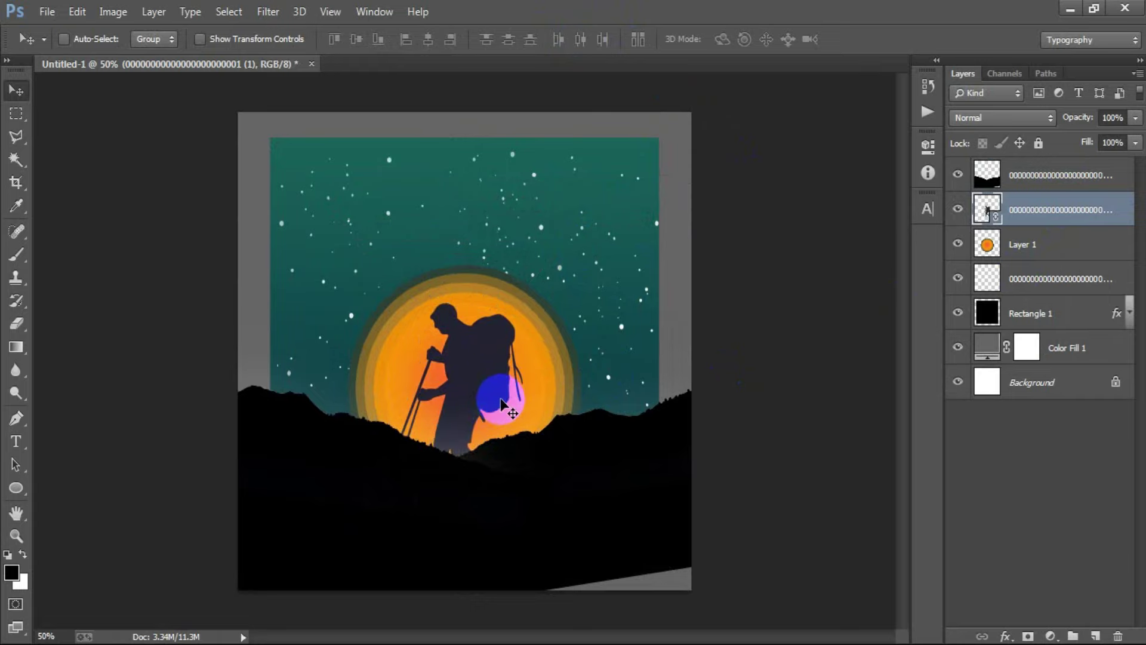
key(ctrl+t)
drag(555, 295, 535, 311)
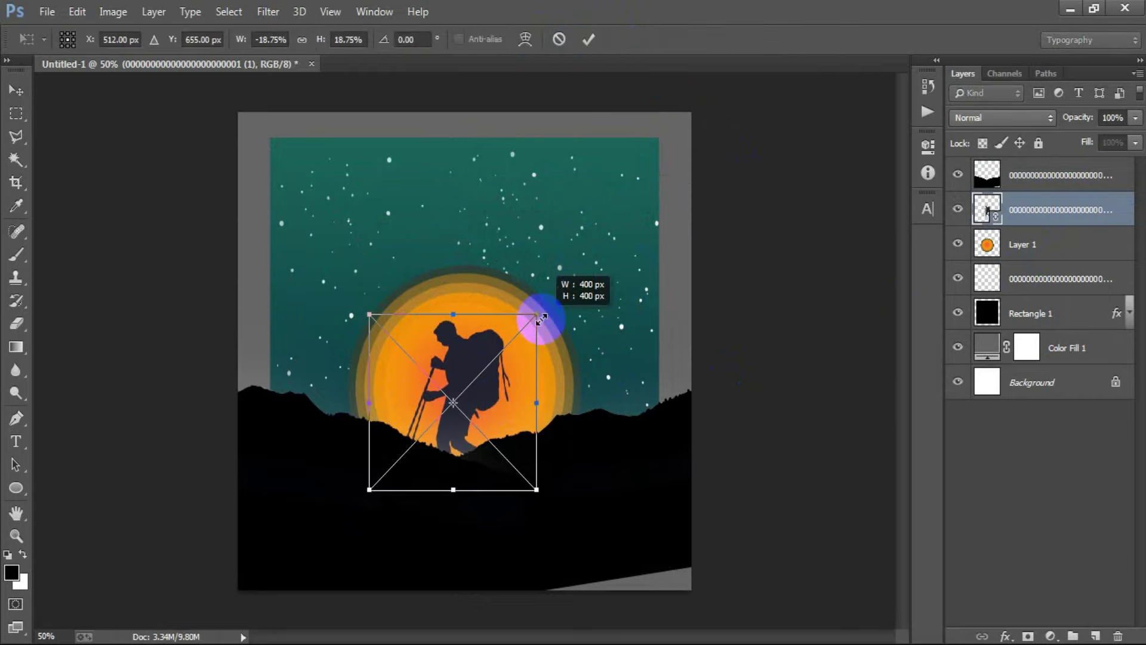
drag(489, 397, 489, 398)
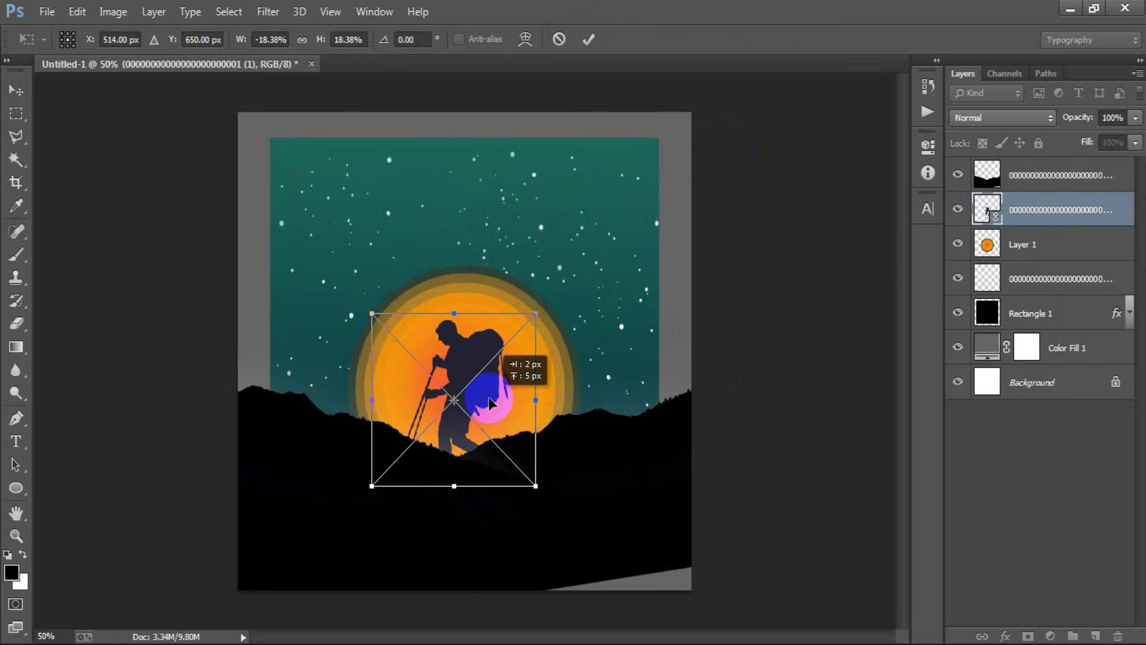
click(589, 39)
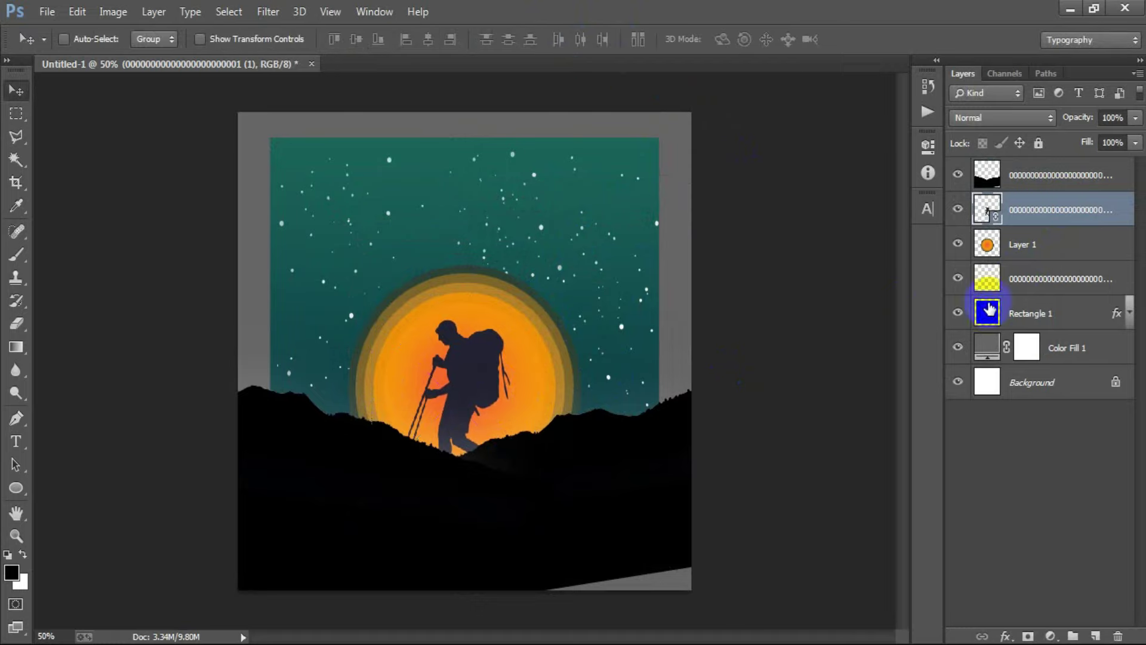
Enlarge the sun to about 105% and move it up.
click(1047, 245)
key(ctrl+t)
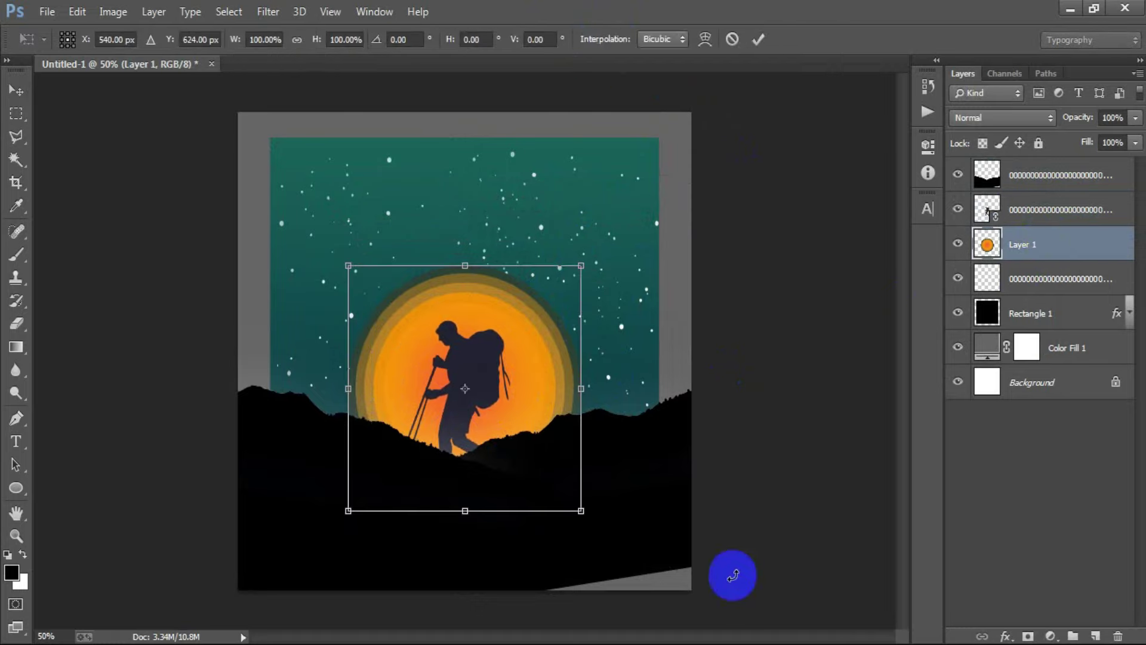
drag(581, 509, 587, 517)
drag(528, 377, 528, 354)
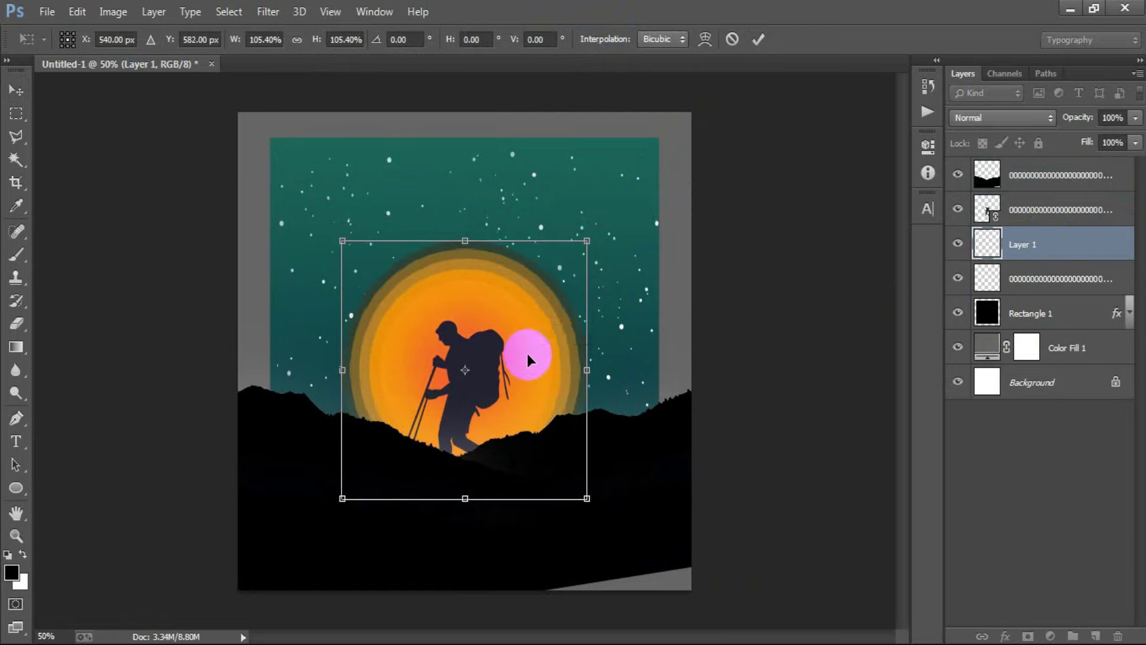
click(758, 39)
ctrl+click(1035, 381)
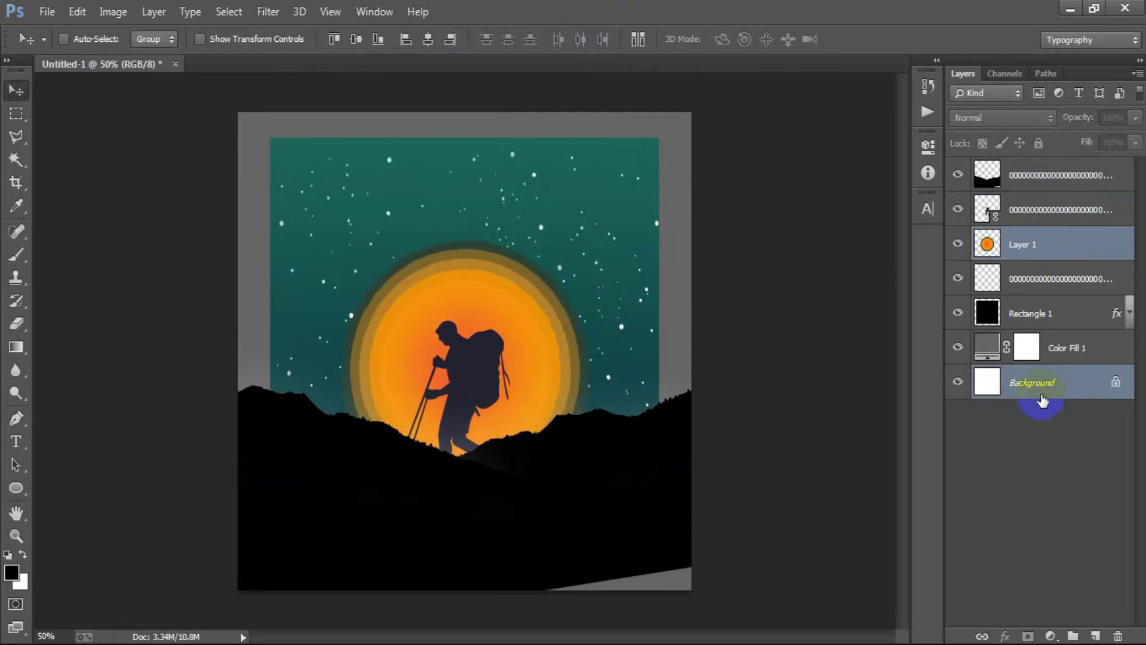
Scale the hiker to about 20% (428 px) and rasterize its layer.
click(1065, 212)
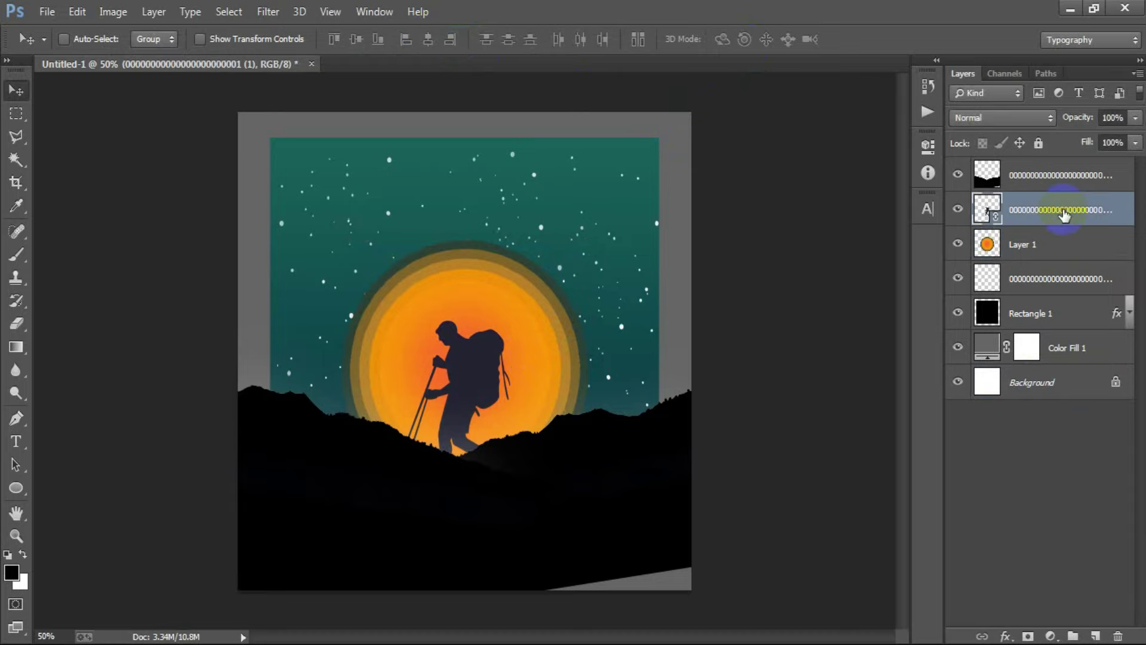
key(ctrl+t)
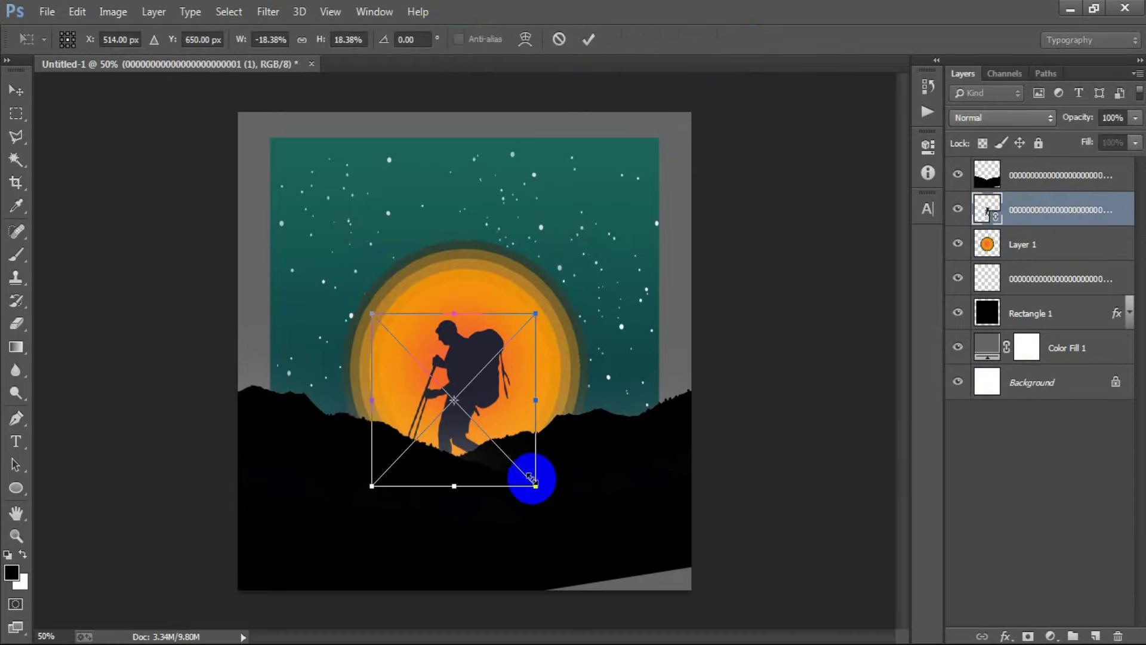
drag(536, 487, 542, 497)
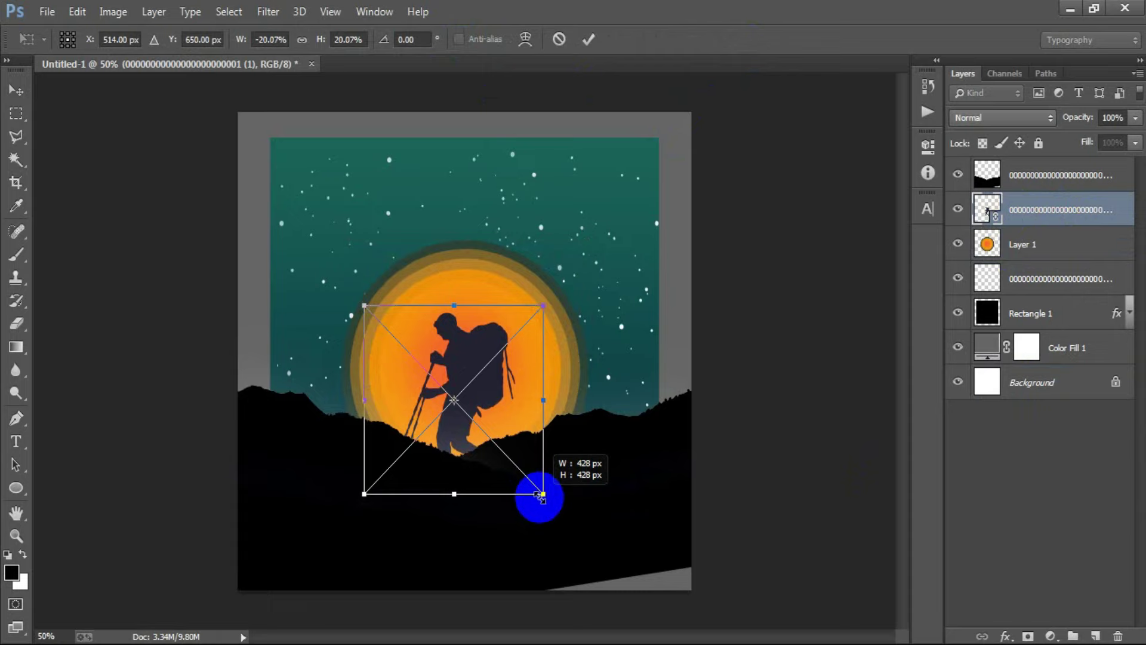
click(589, 39)
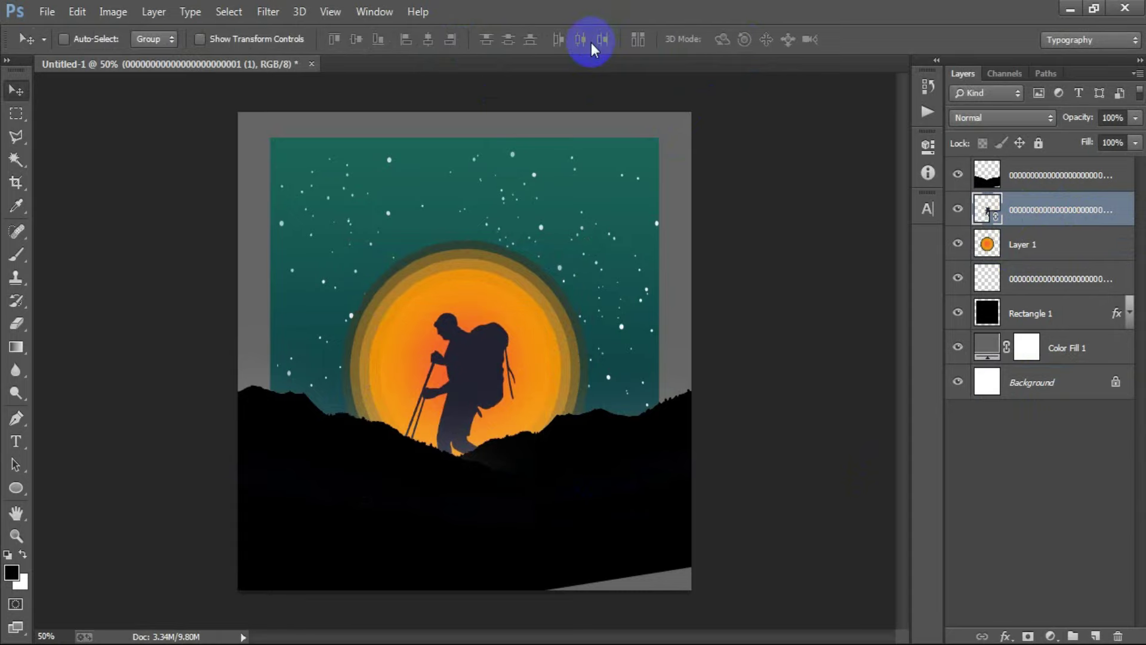
right_click(1058, 215)
click(776, 327)
click(1015, 178)
click(1021, 205)
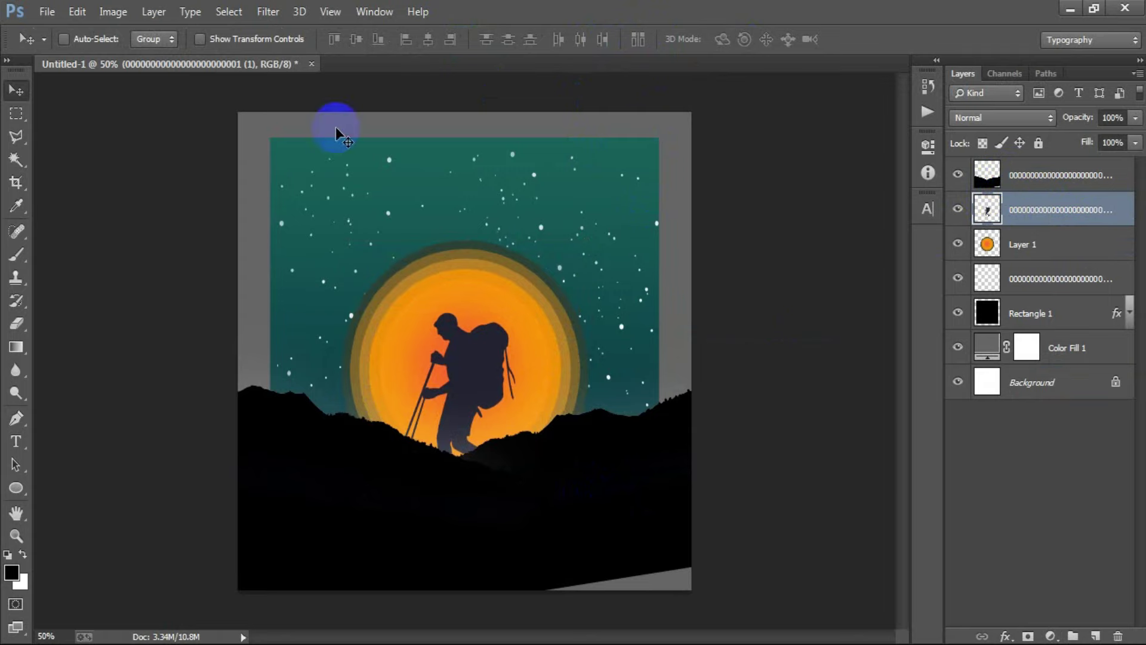
click(48, 12)
click(89, 276)
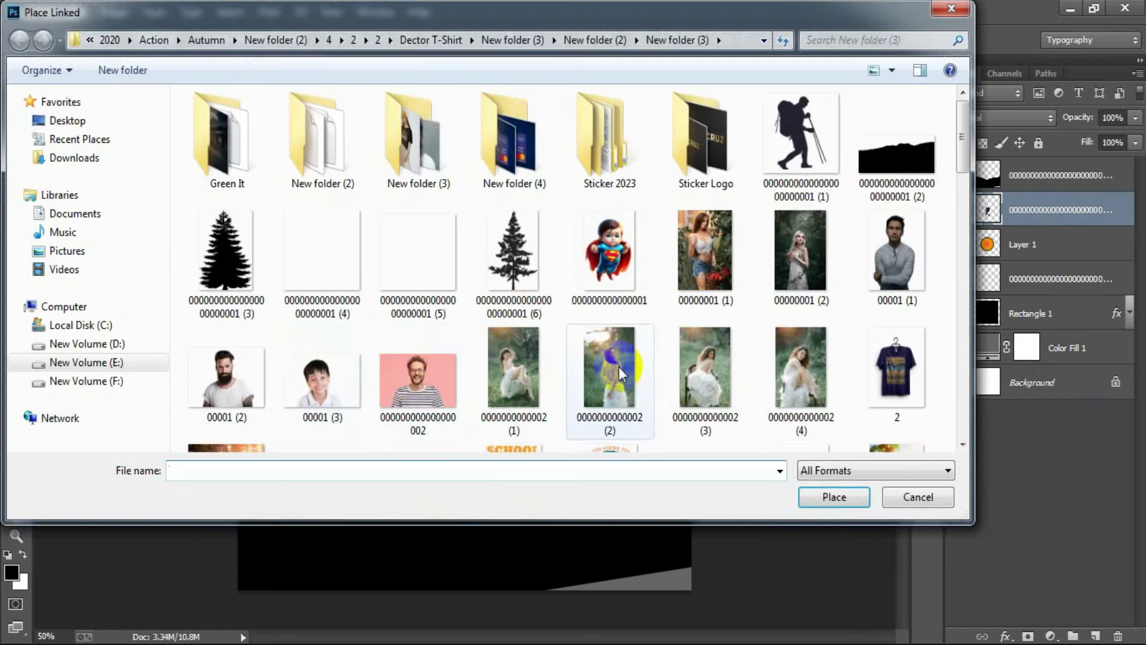
Place the pine tree image, shrink it drastically, and set it on the left ridge edge.
double_click(522, 267)
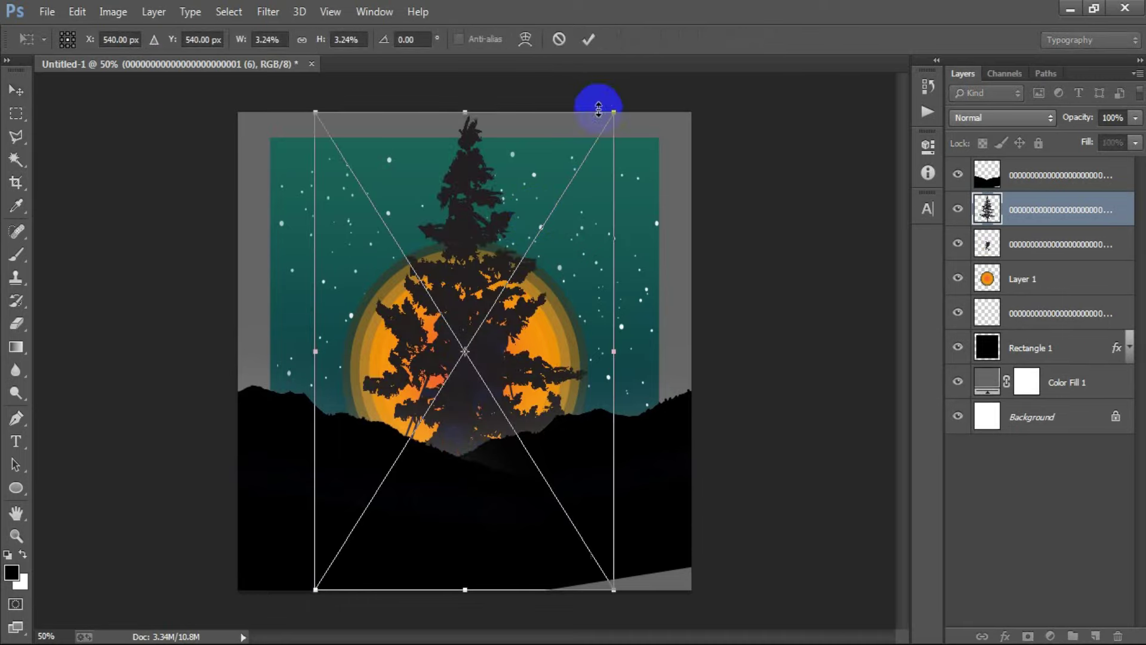
drag(613, 109, 517, 283)
click(591, 47)
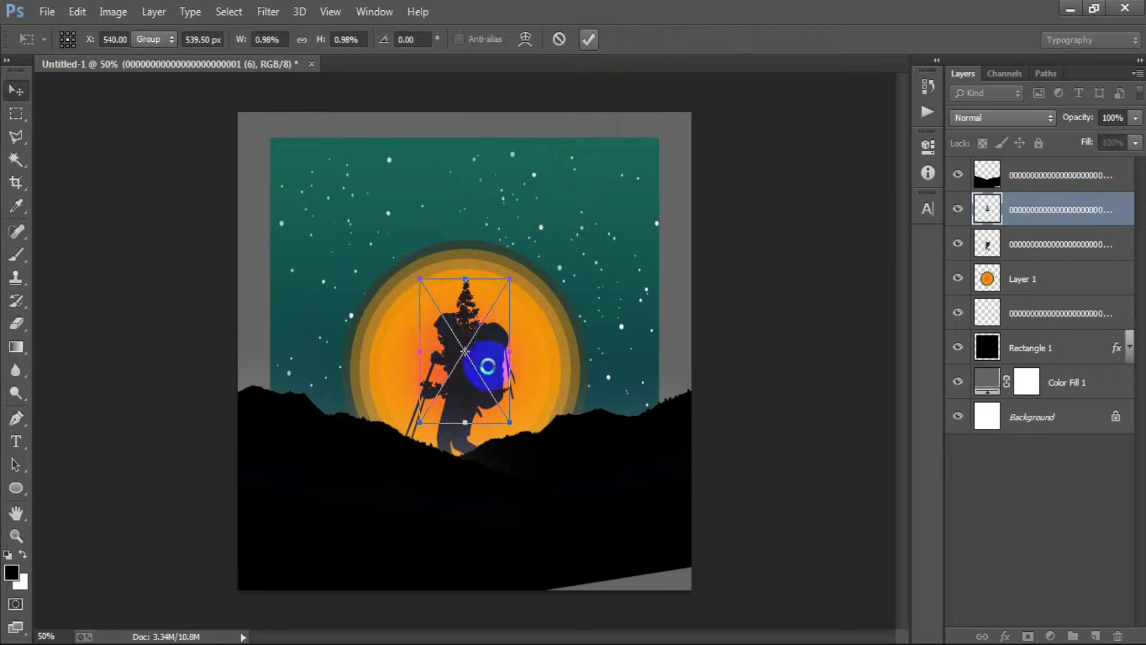
mouse_move(477, 303)
mouse_down()
mouse_move(306, 331)
mouse_move(311, 354)
mouse_up()
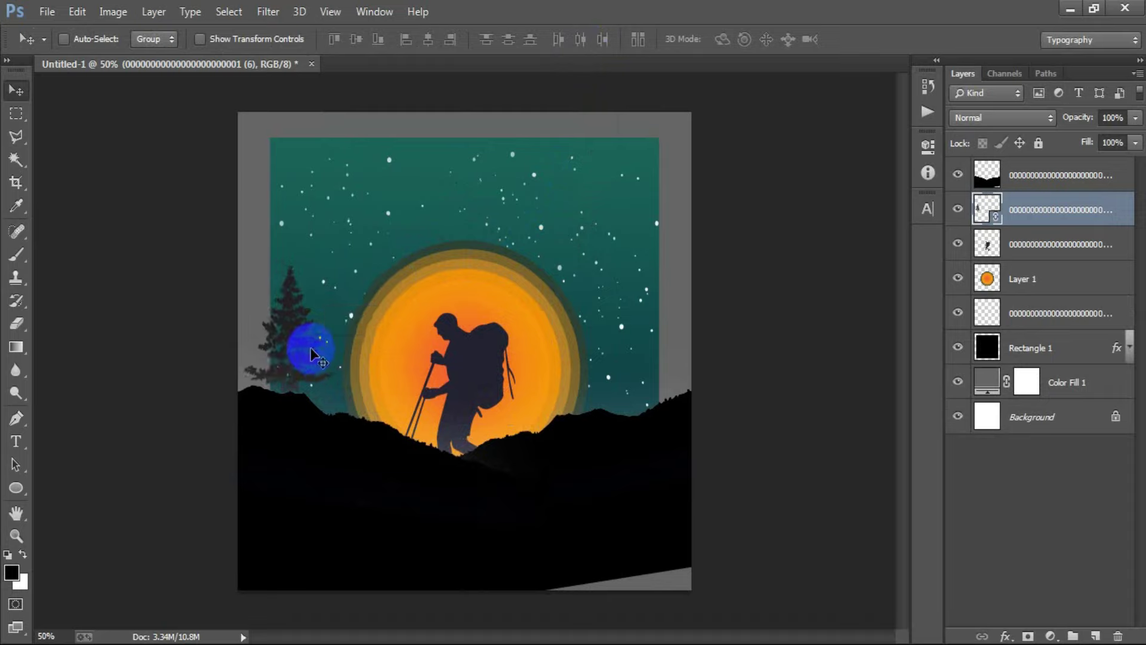
key(Left)
key(Left)
key(Left)
key(Left)
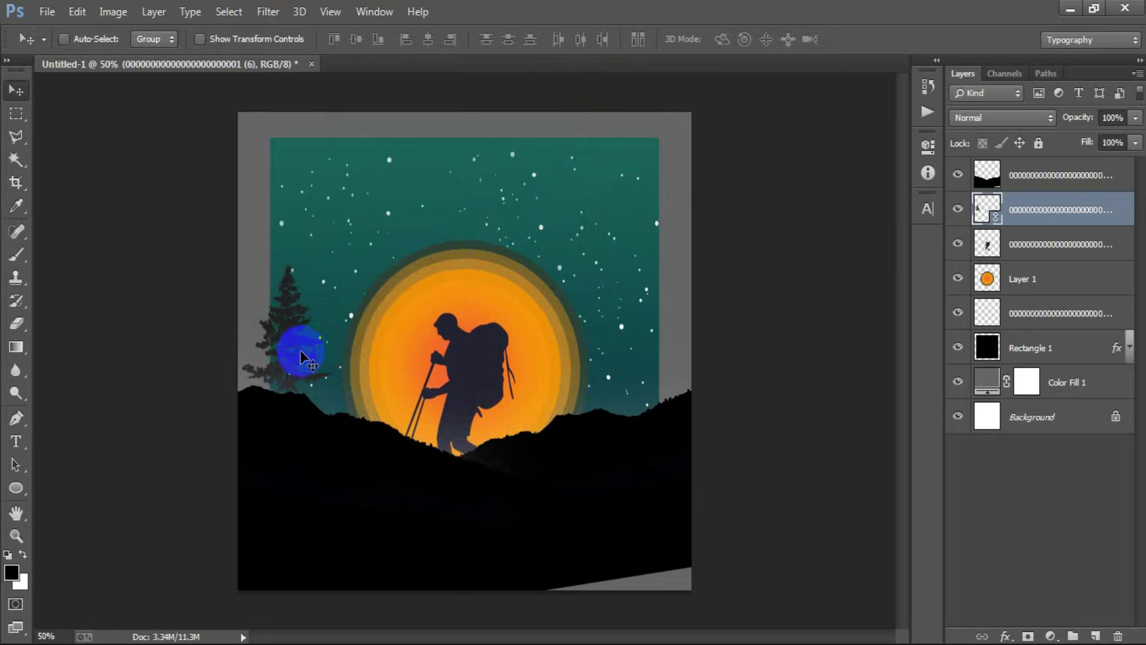
Alt-drag pine tree copies to the hiker's left and right, shrinking one copy slightly.
drag(322, 381, 375, 407)
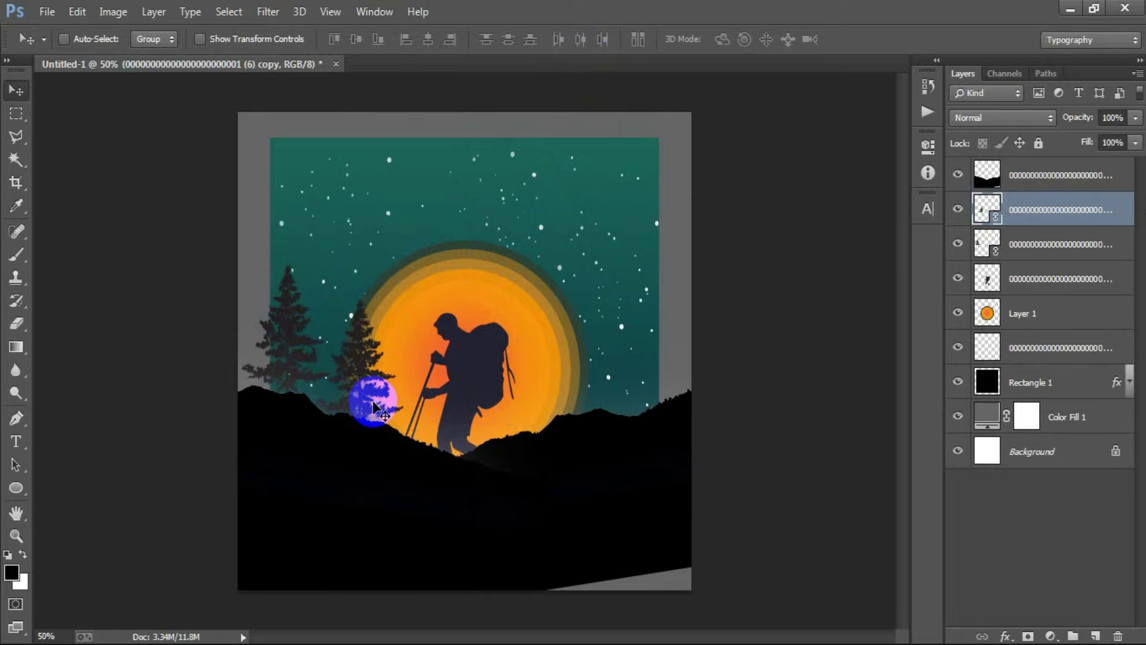
key(ctrl+t)
drag(399, 306, 398, 314)
click(588, 40)
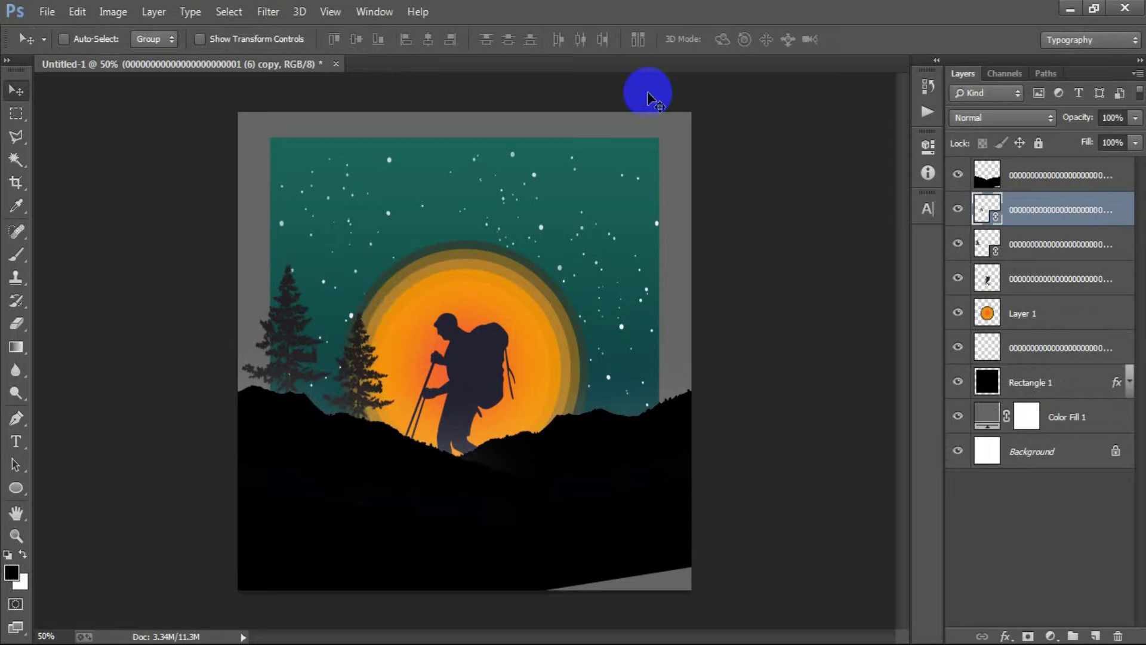
mouse_move(367, 386)
mouse_down()
mouse_move(544, 408)
mouse_move(572, 389)
mouse_move(637, 380)
mouse_up()
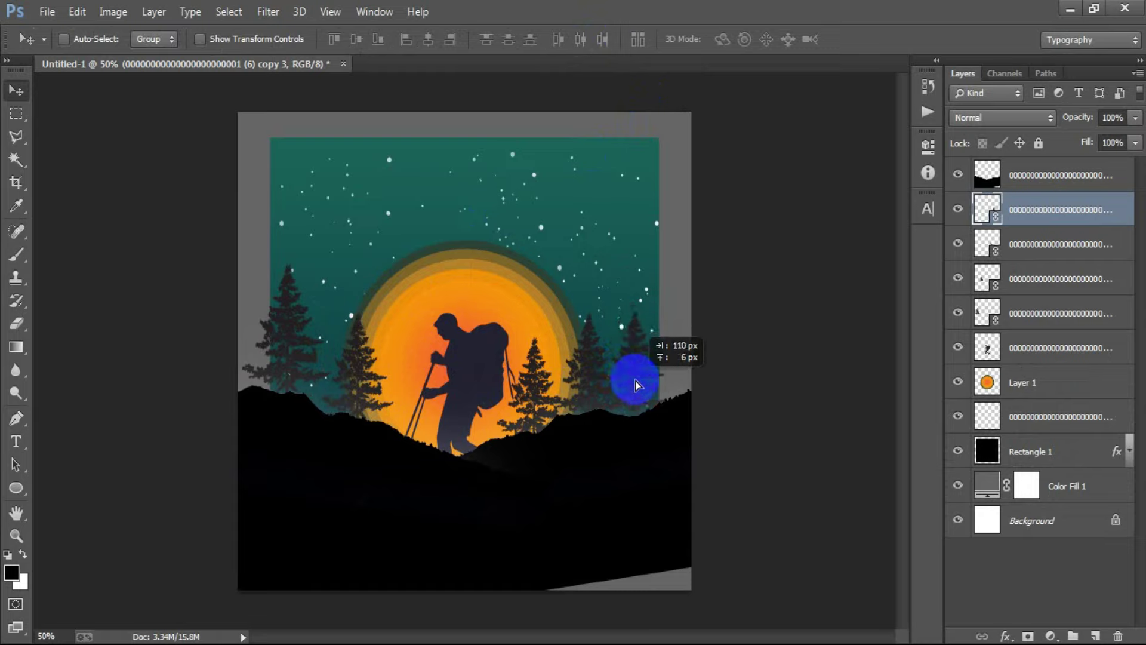
drag(636, 381, 637, 380)
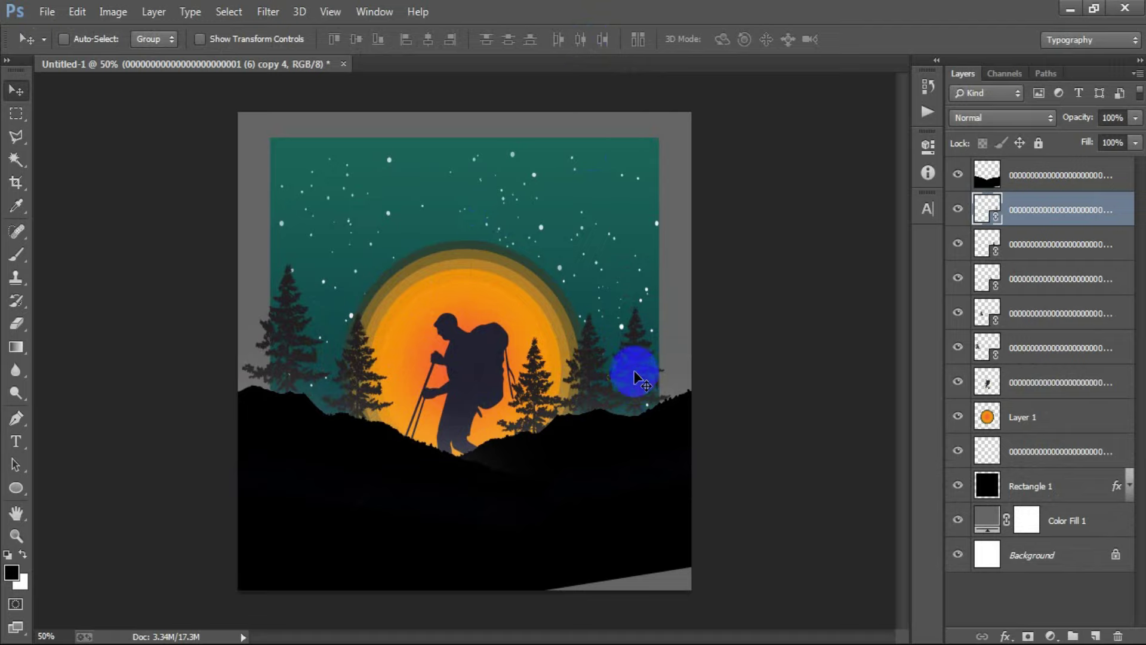
click(1062, 175)
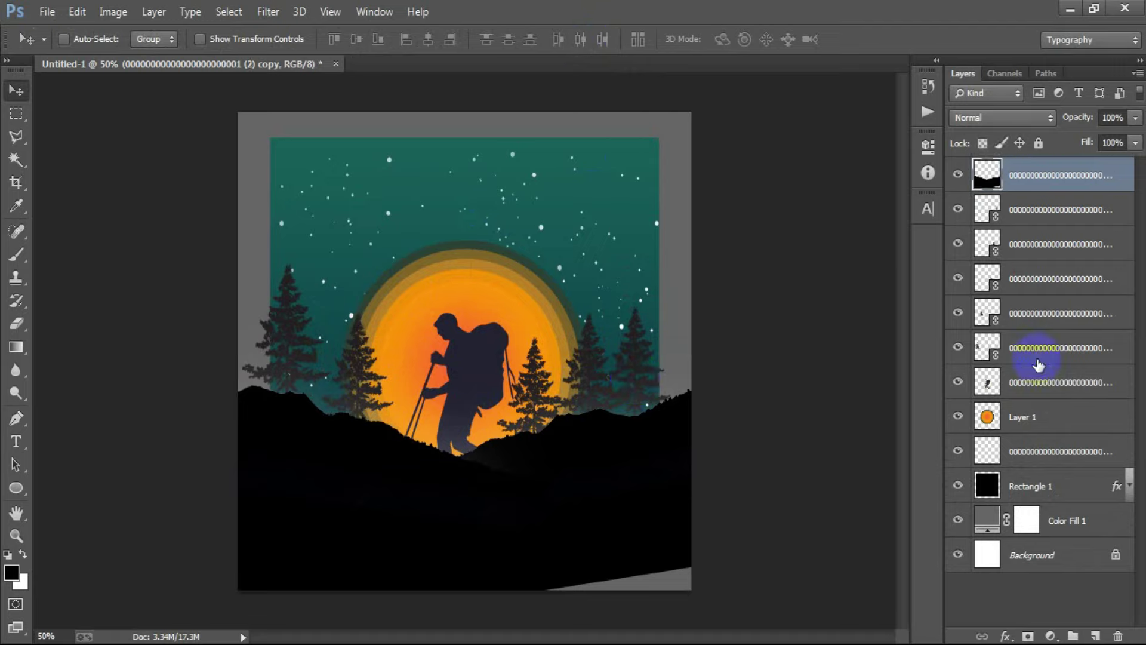
Merge the trees, hiker and mountains into one layer, and the sun, stars and frame into another.
shift+click(1045, 382)
key(ctrl+e)
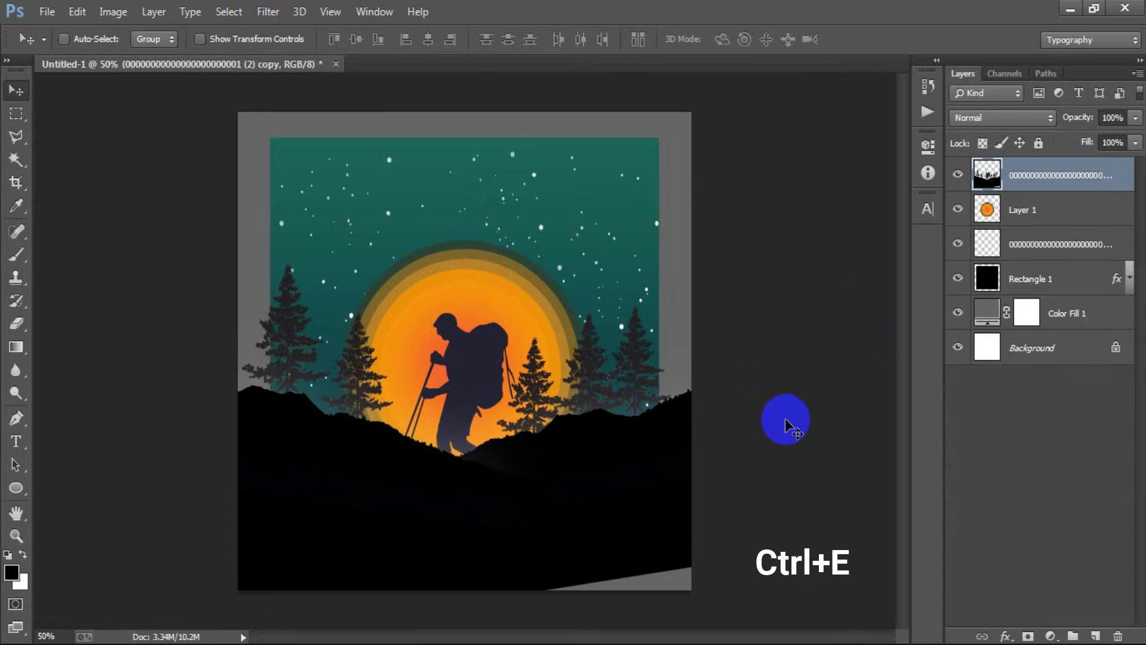
click(1046, 216)
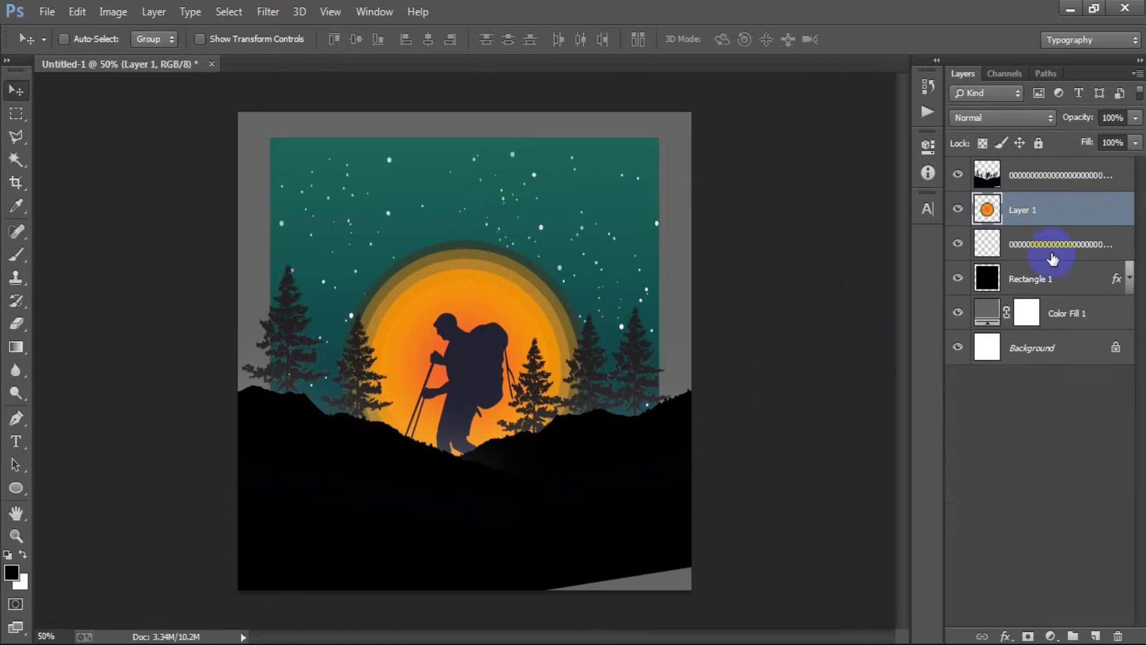
shift+click(1050, 283)
click(958, 277)
click(959, 210)
key(ctrl+e)
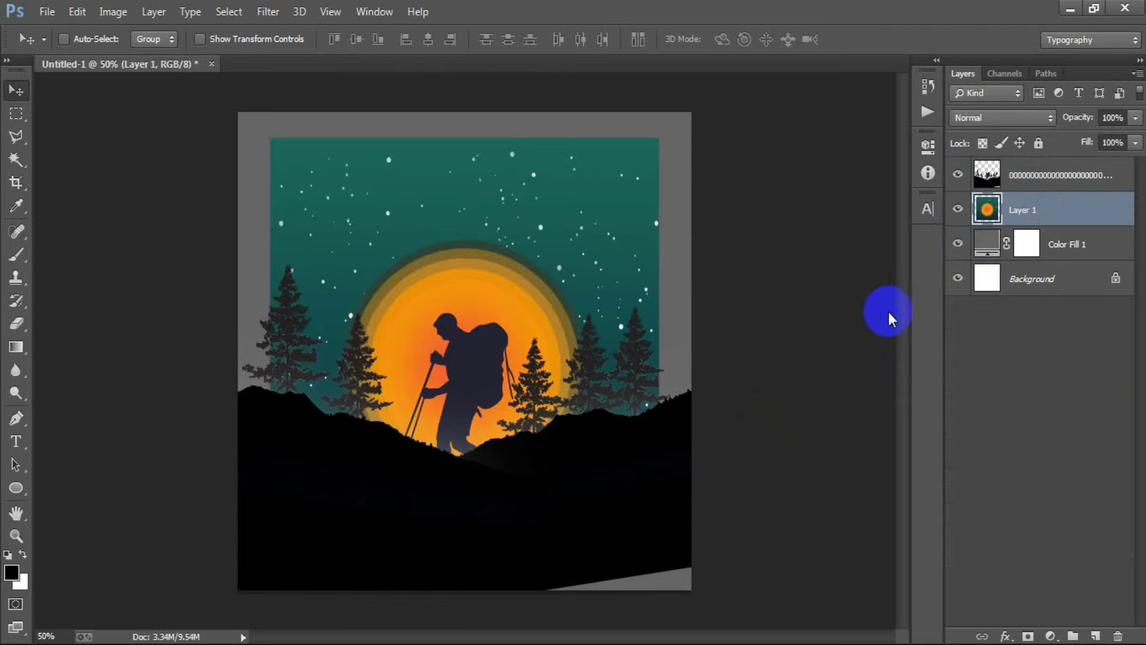
click(957, 210)
click(1022, 185)
click(951, 176)
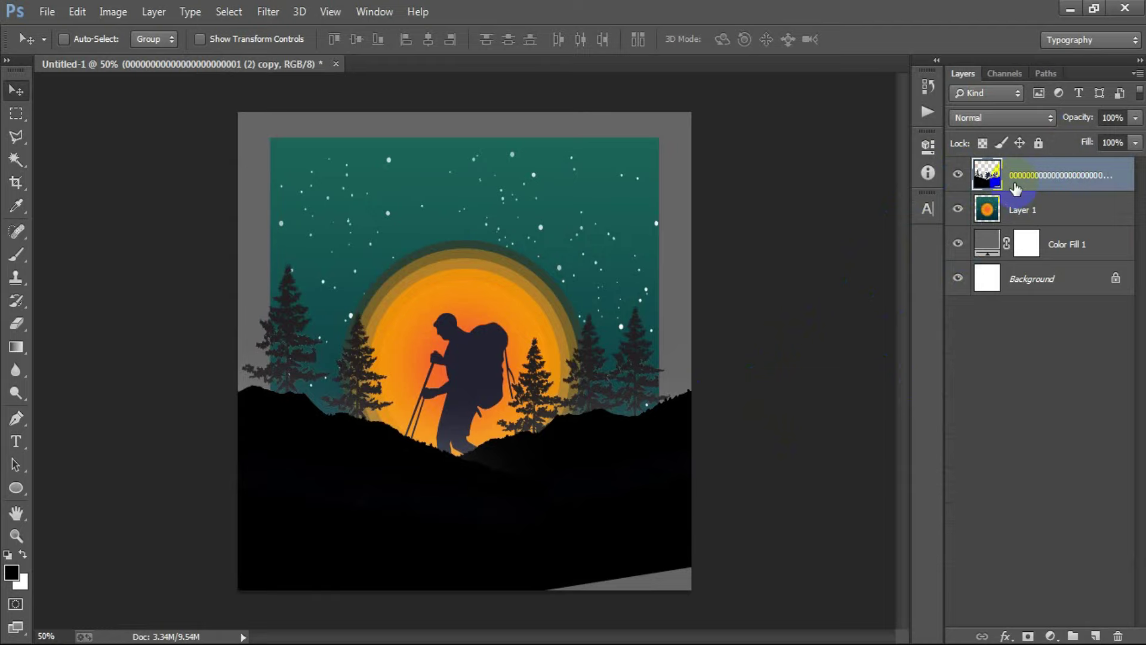
Cut the silhouette shapes out of Layer 1, deselect, and delete the black silhouette layer.
ctrl+click(993, 181)
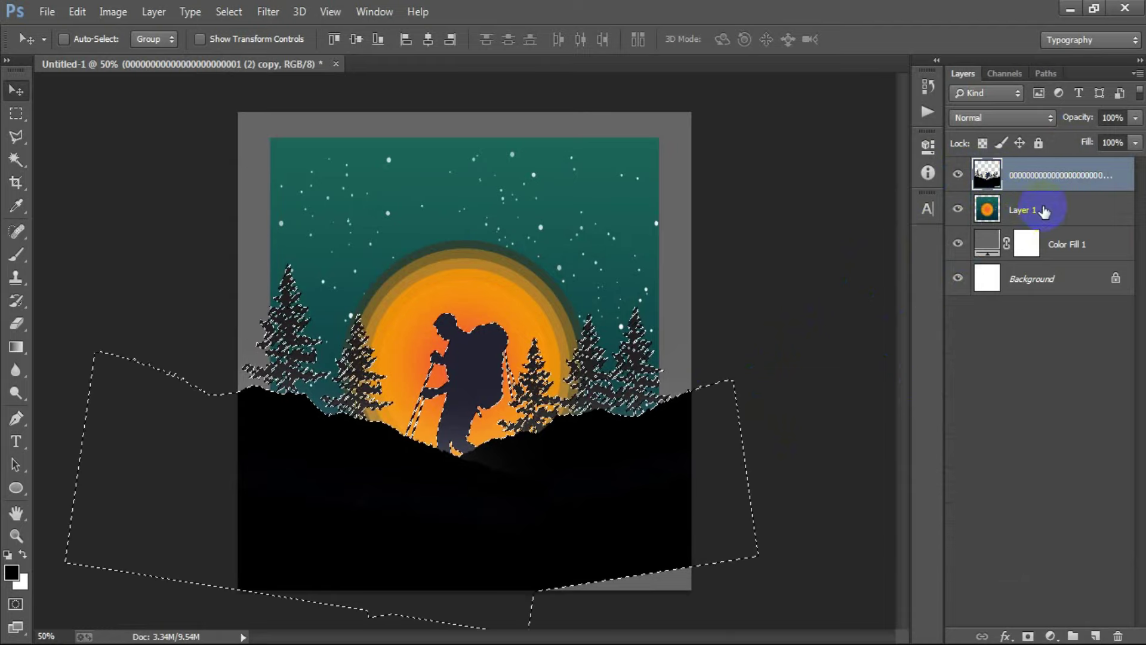
click(964, 210)
click(959, 209)
click(958, 209)
key(Delete)
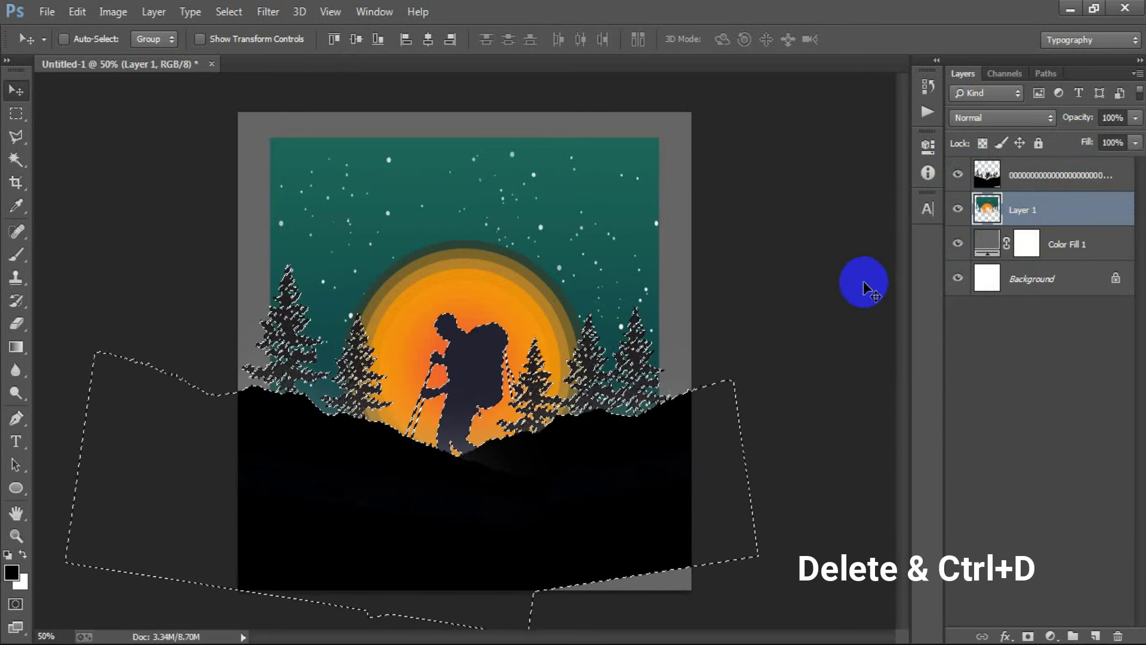
key(ctrl+d)
key(alt+bracketright)
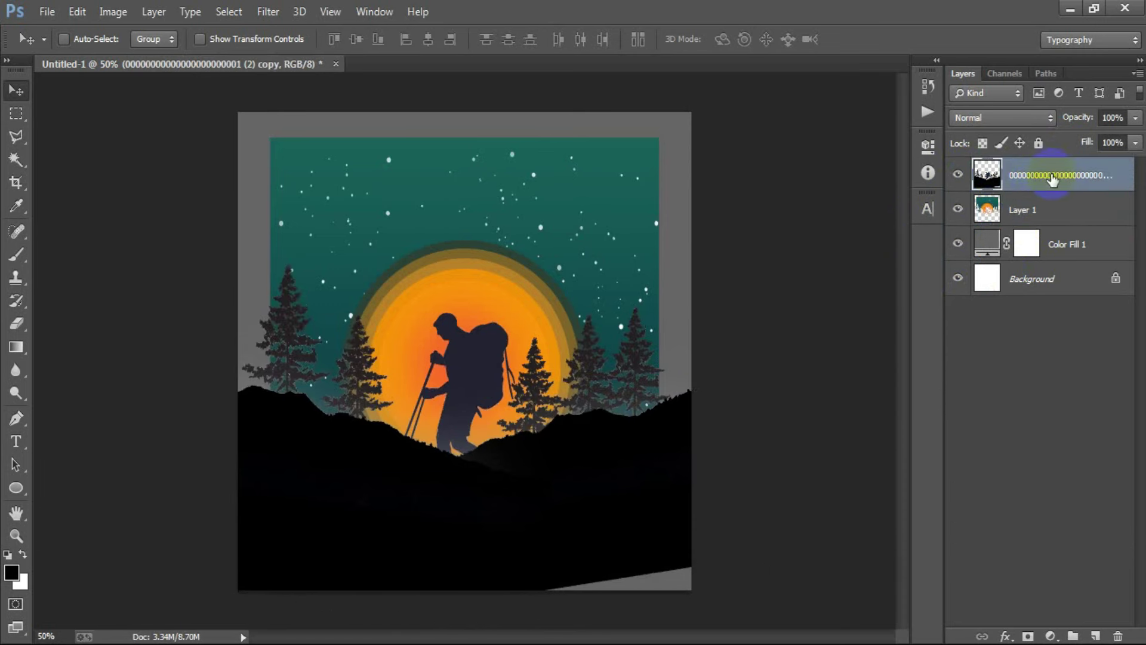
key(Delete)
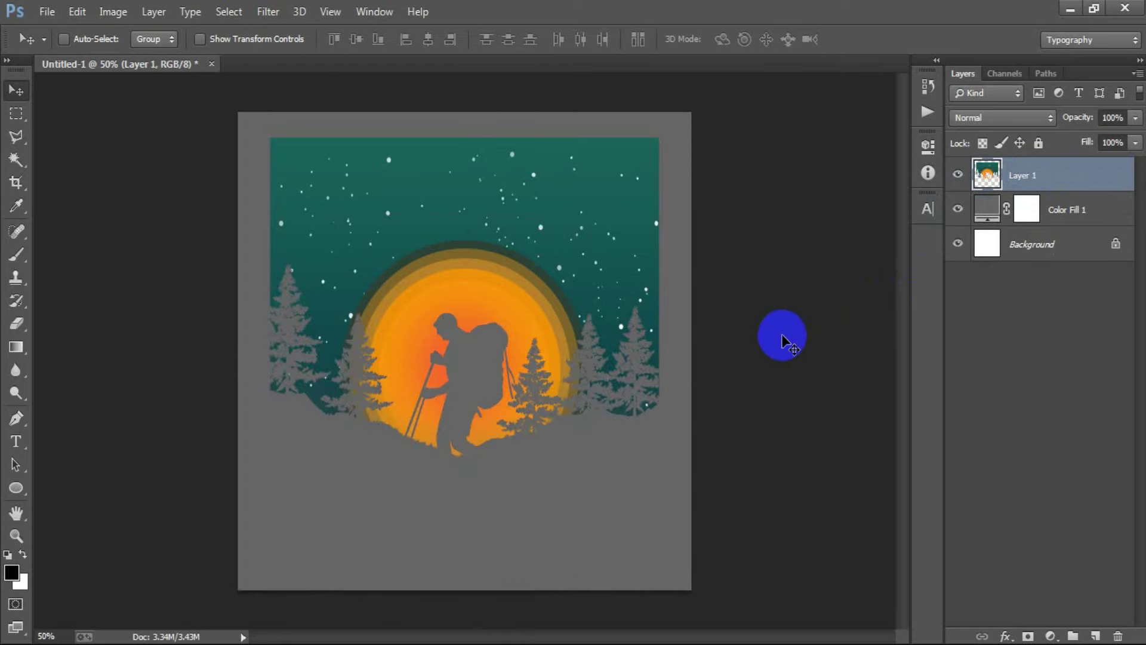
Change Color Fill 1 to black (#000000).
double_click(986, 213)
drag(675, 287, 497, 387)
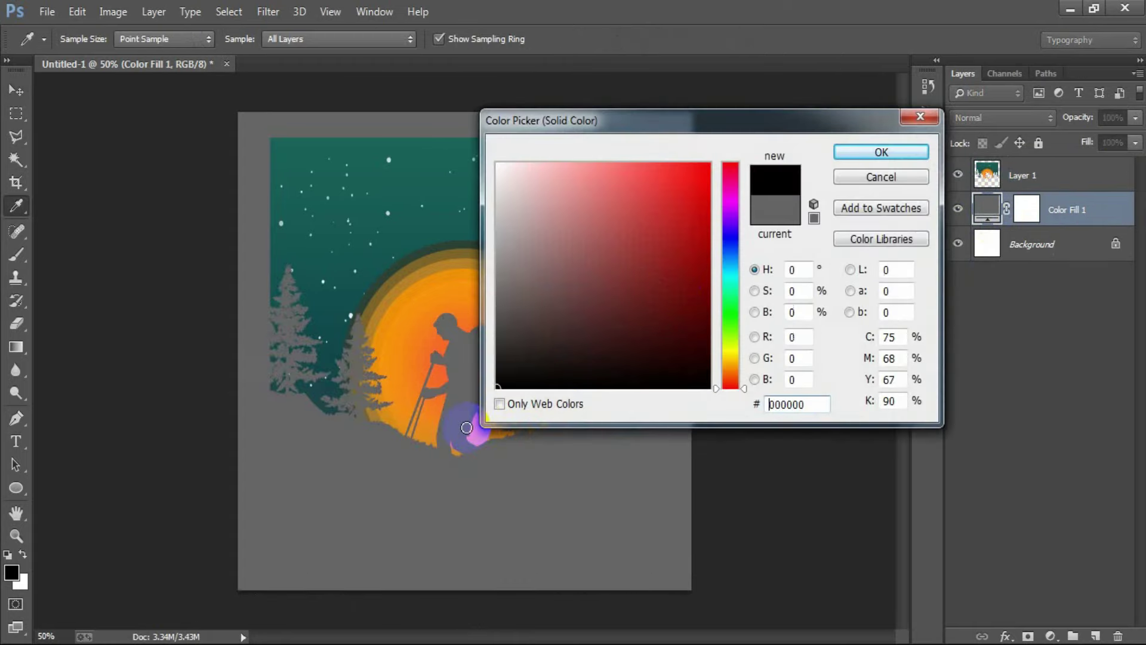
click(881, 152)
key(v)
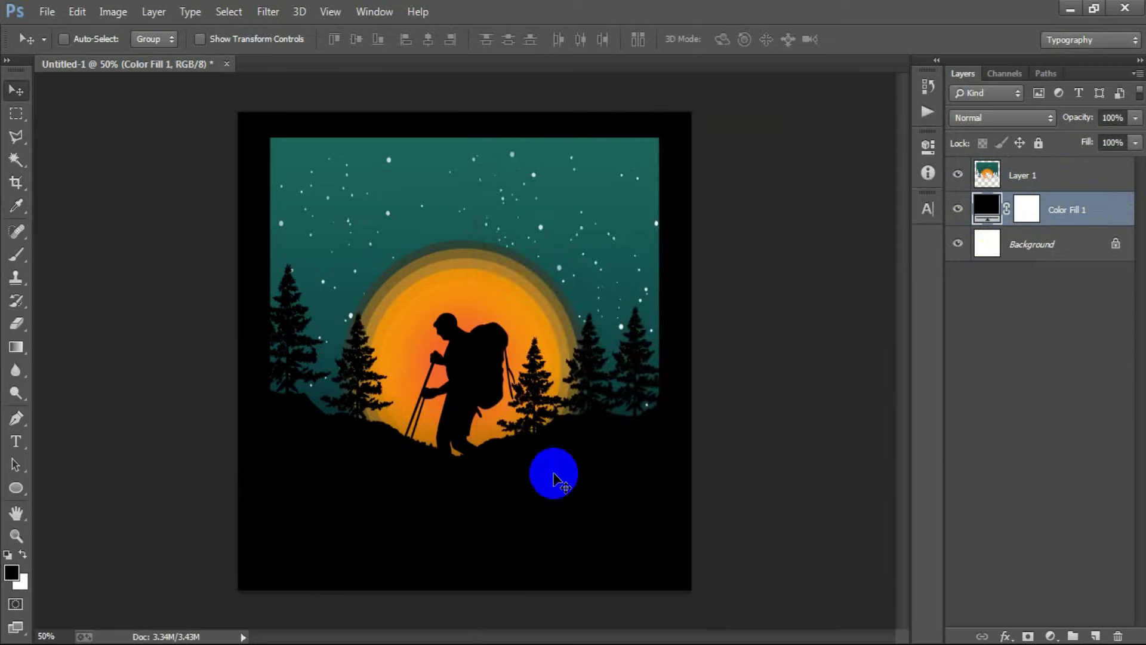
Add Layer 2 at the top of the stack and start a text line below the hiker.
click(1096, 637)
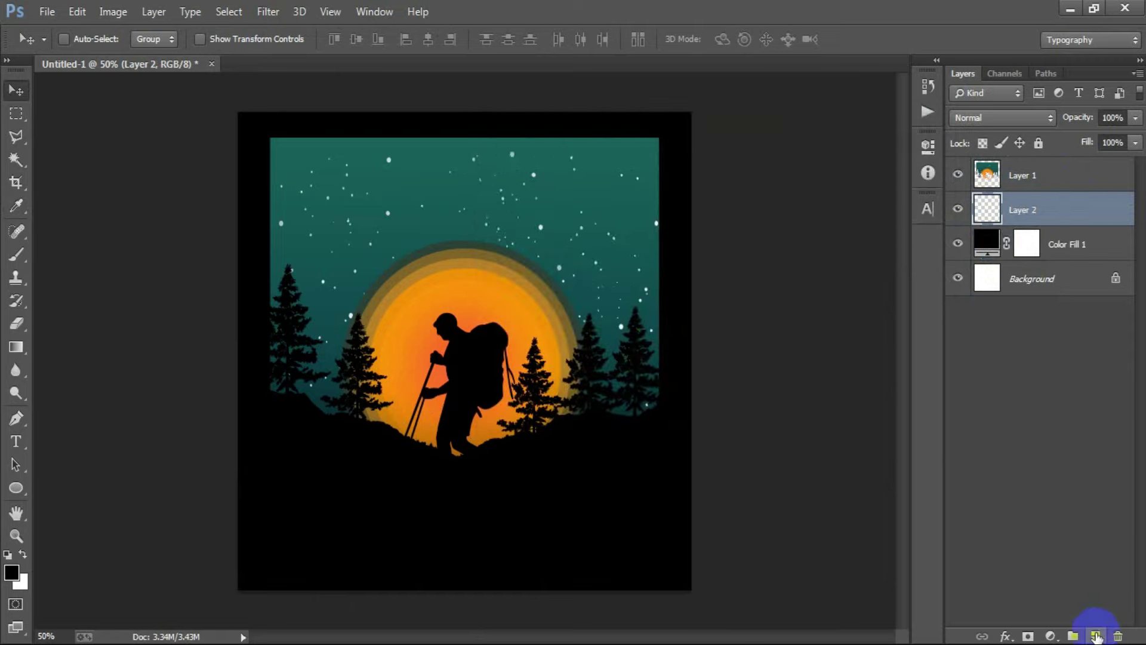
drag(1072, 200, 1071, 172)
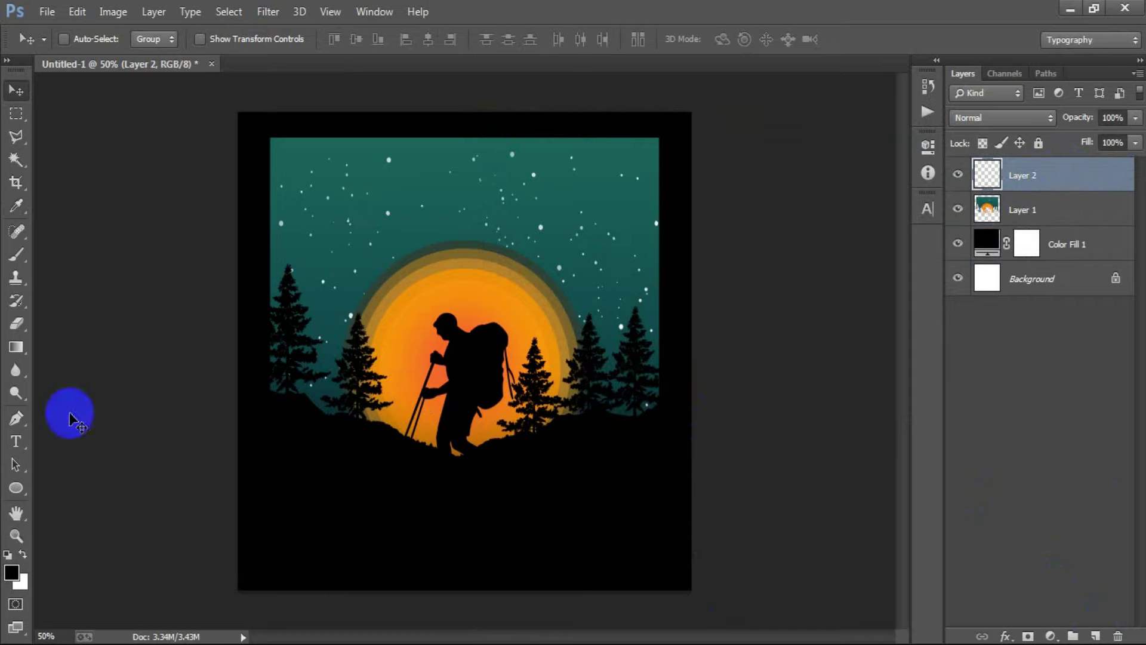
click(14, 443)
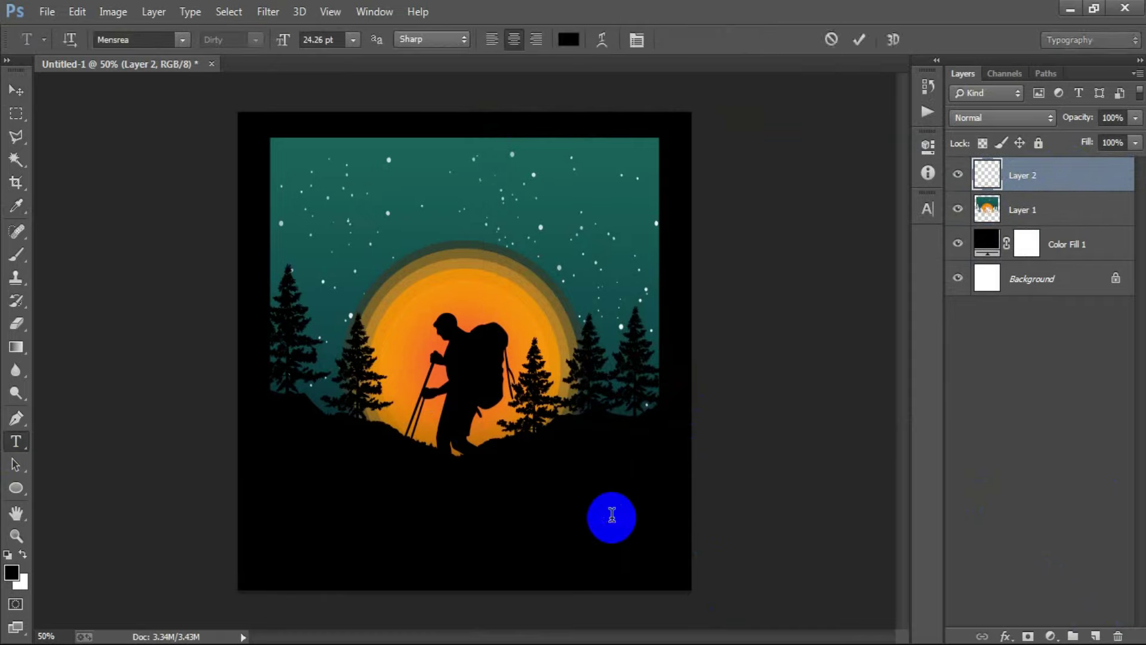
click(612, 515)
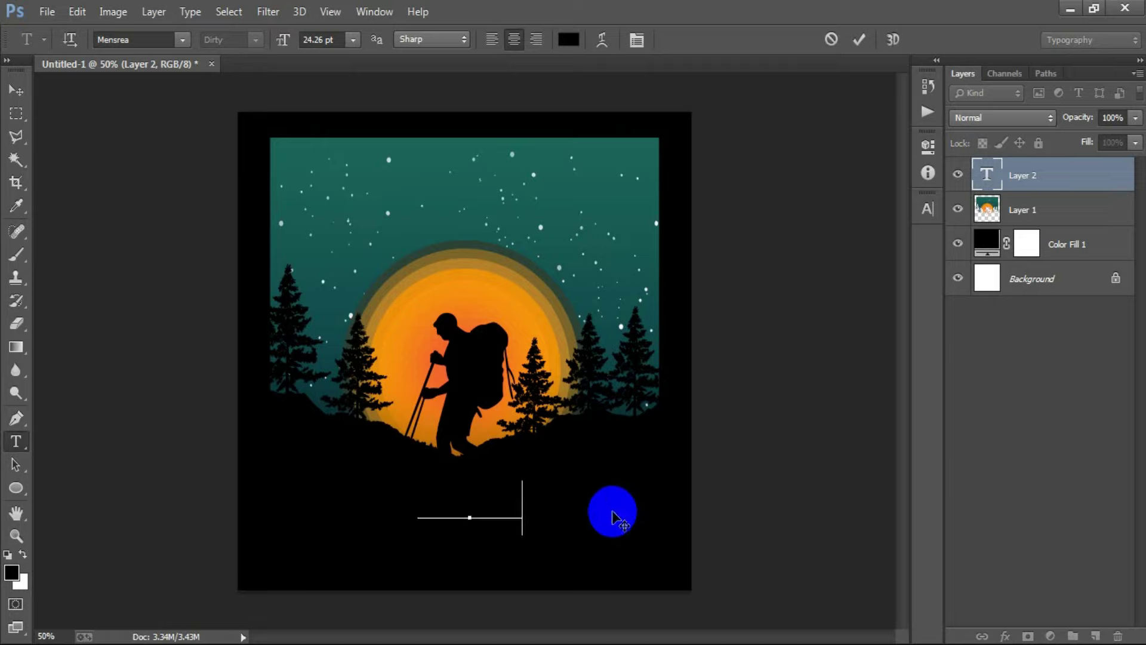
click(16, 90)
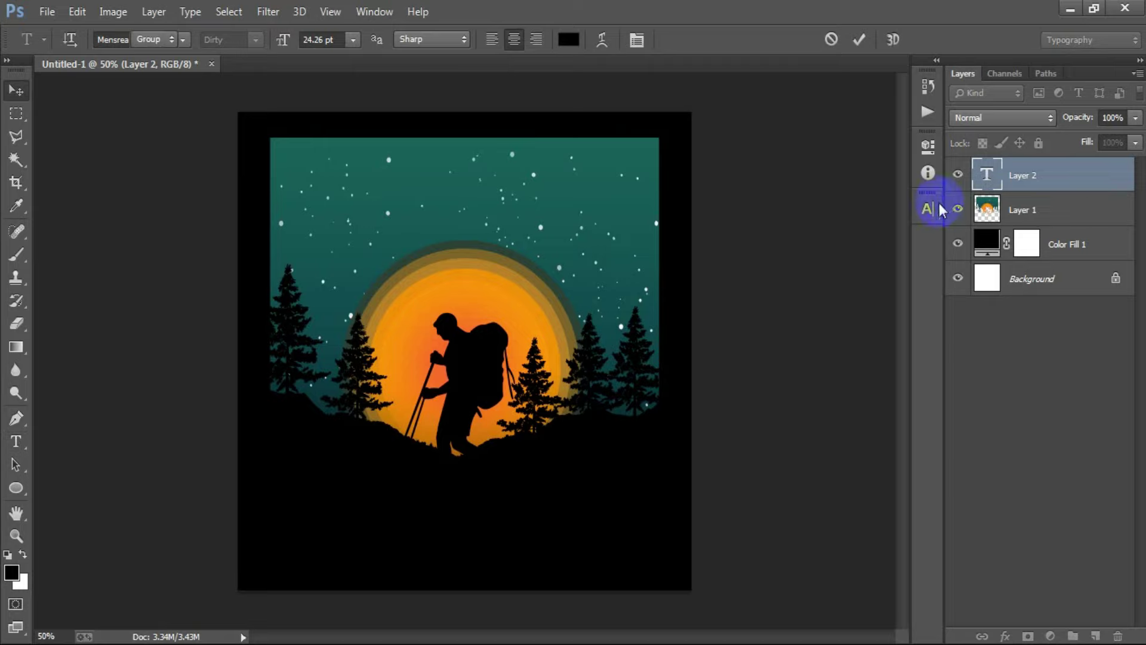
Set the Hiking text colour to very light pink #fdf0f0 in the Character panel.
click(920, 217)
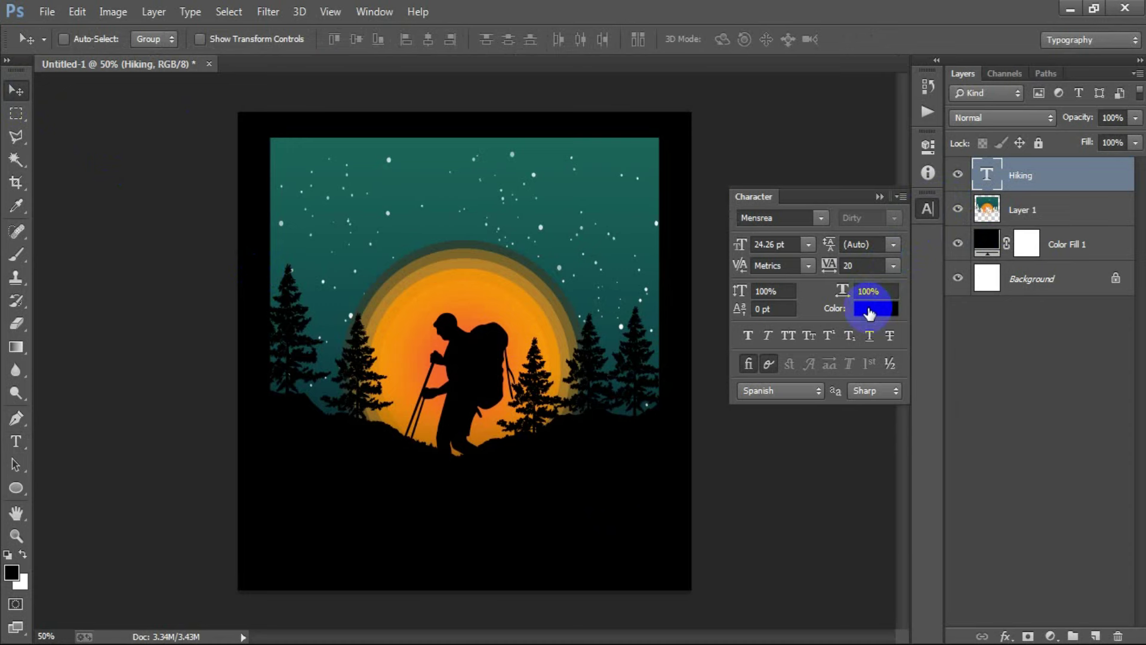
click(860, 310)
click(430, 98)
click(506, 164)
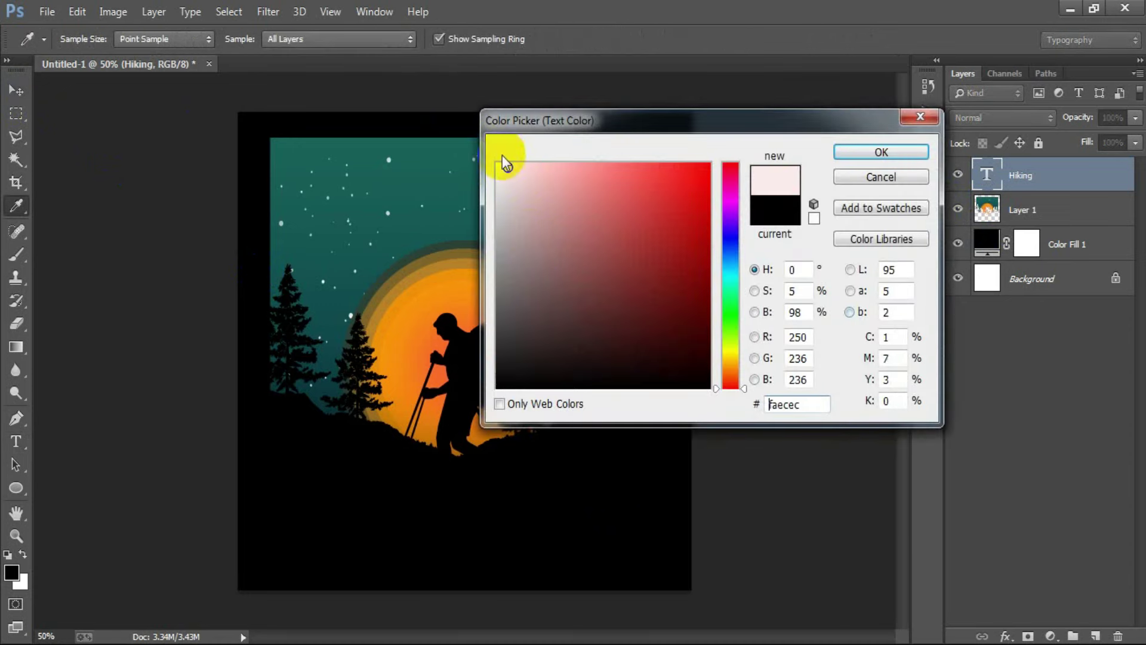
click(507, 165)
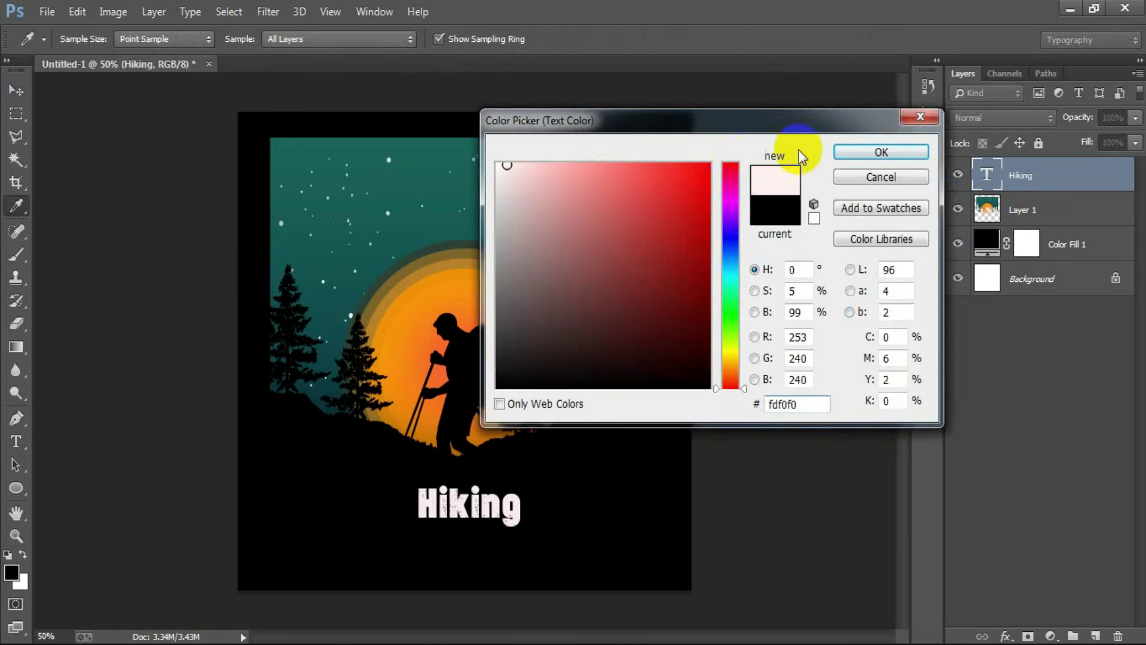
click(847, 153)
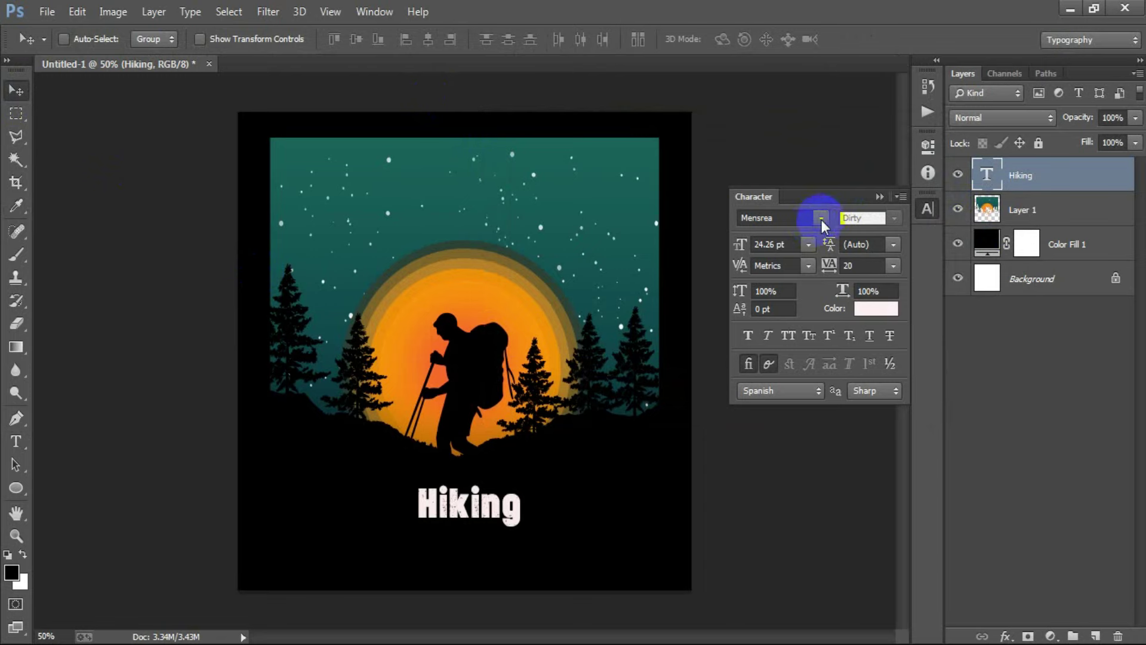
Change the Hiking text font to Millanova script and collapse the Character panel.
click(822, 218)
scroll(979, 591, down, 5)
click(970, 458)
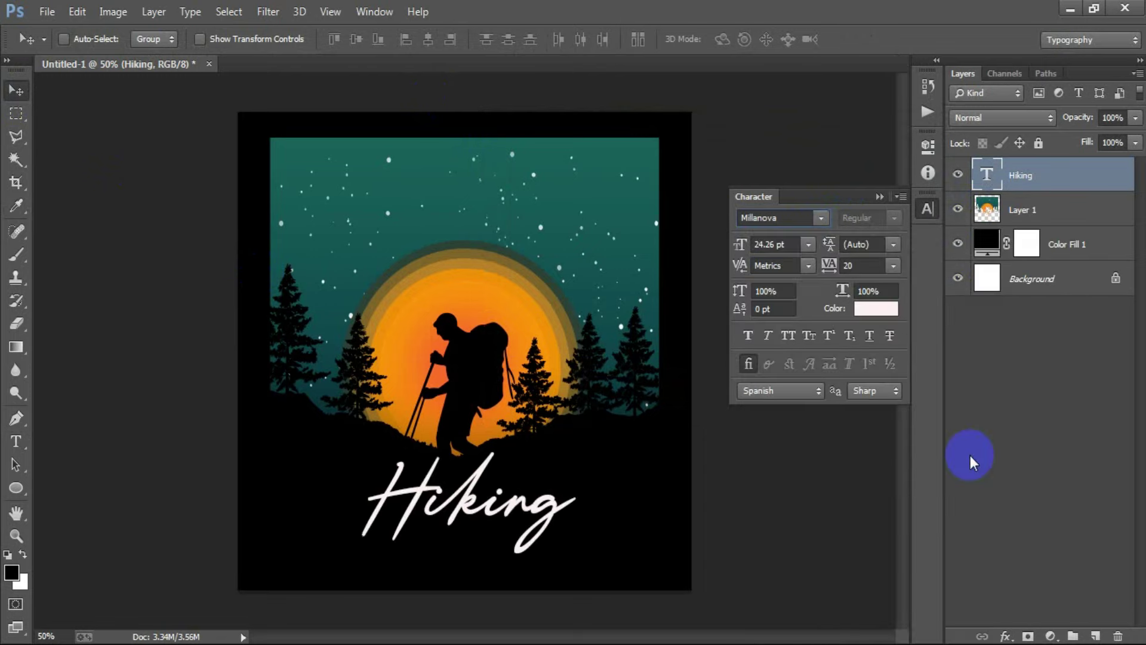
click(879, 196)
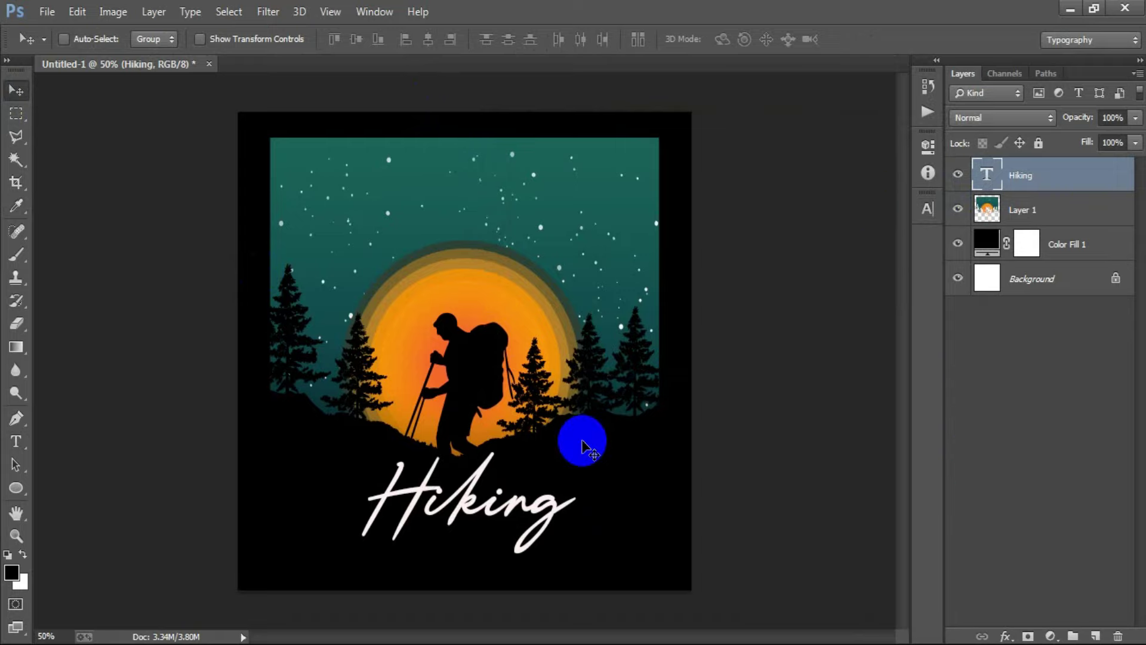
key(ctrl+t)
Rotate the Hiking text about -5.9° anticlockwise and commit the transform.
mouse_move(627, 567)
mouse_down()
mouse_move(640, 550)
mouse_move(580, 545)
mouse_move(532, 497)
mouse_up()
drag(618, 555, 621, 564)
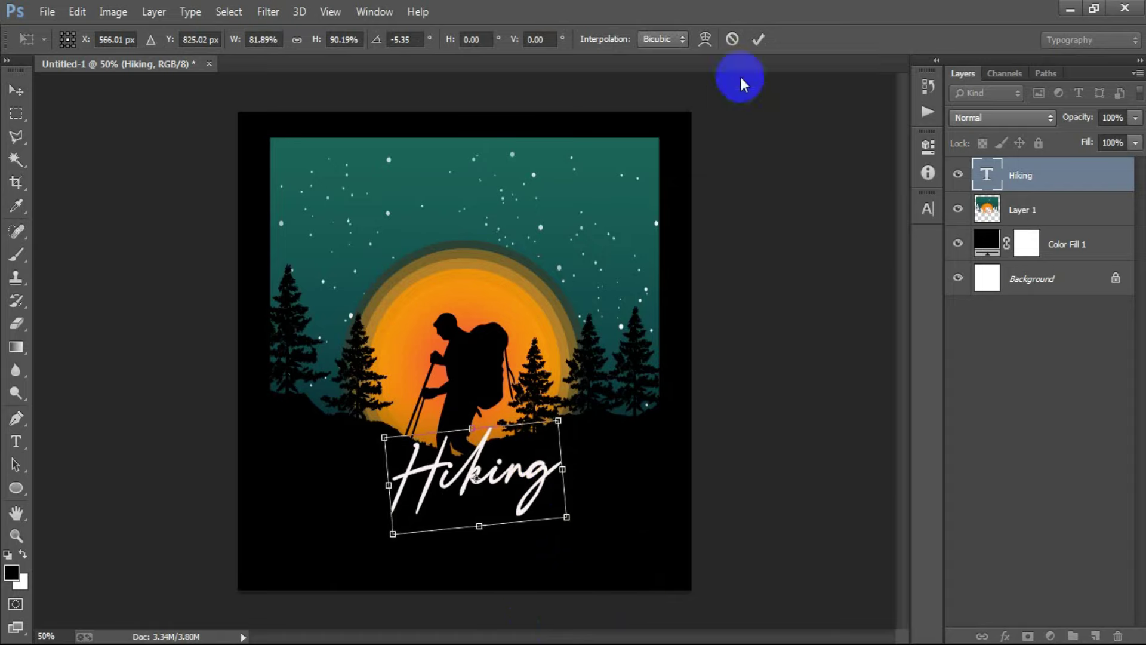
click(755, 41)
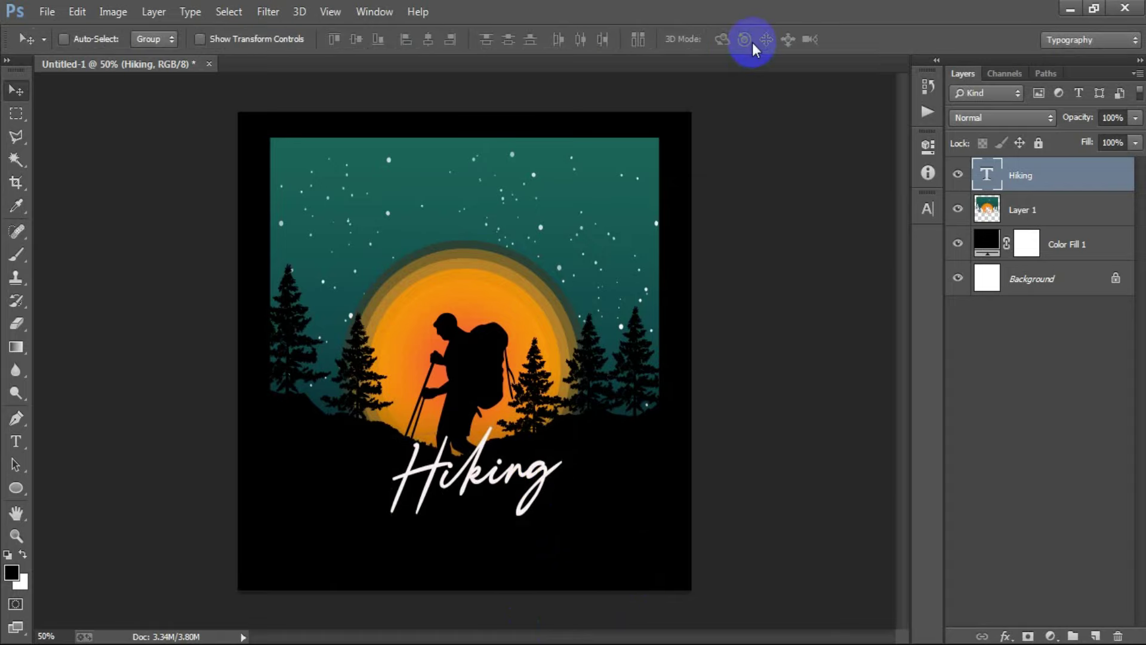
Centre the Hiking text horizontally against Background, then hide the black fill layer.
ctrl+click(1020, 293)
click(429, 40)
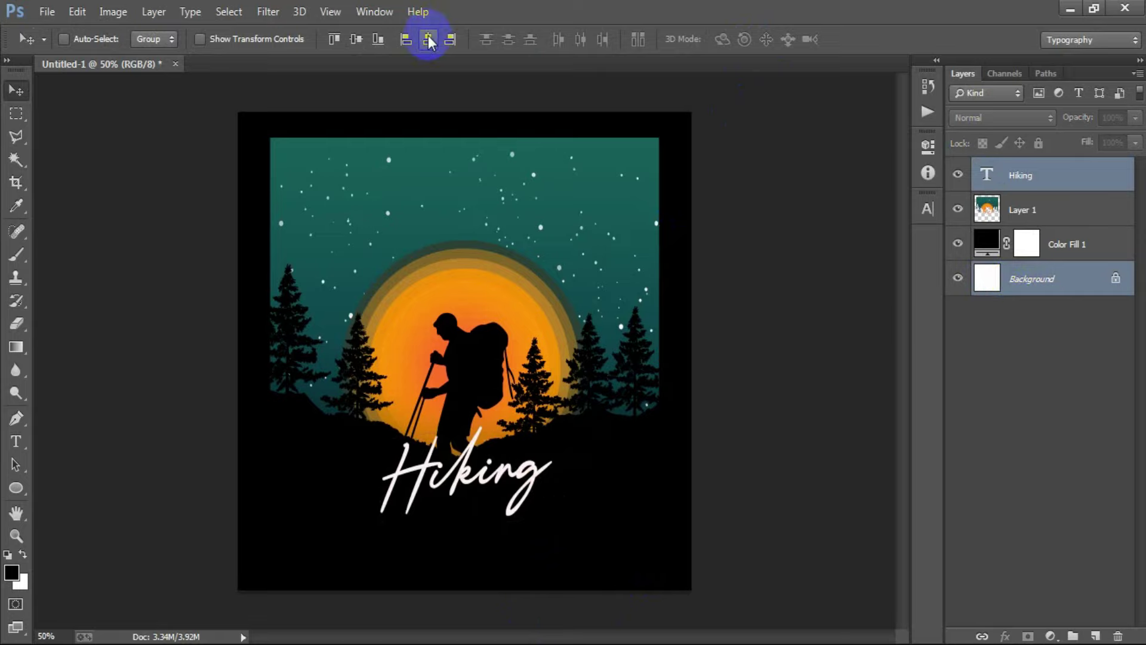
click(1032, 190)
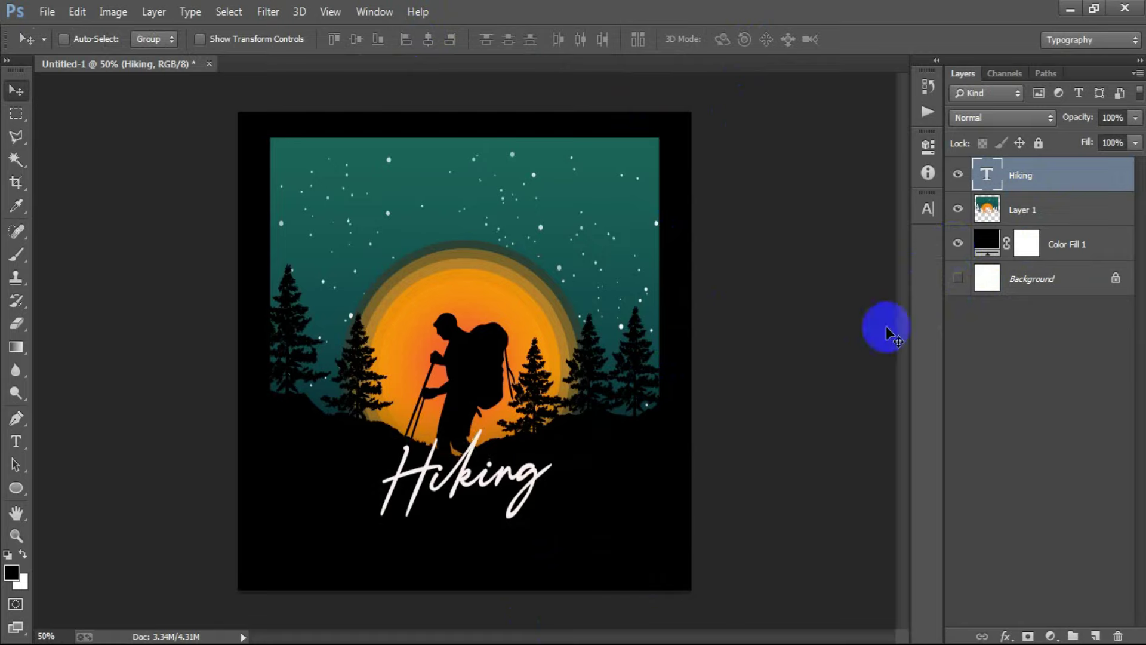
click(958, 244)
key(ctrl+shift+alt+s)
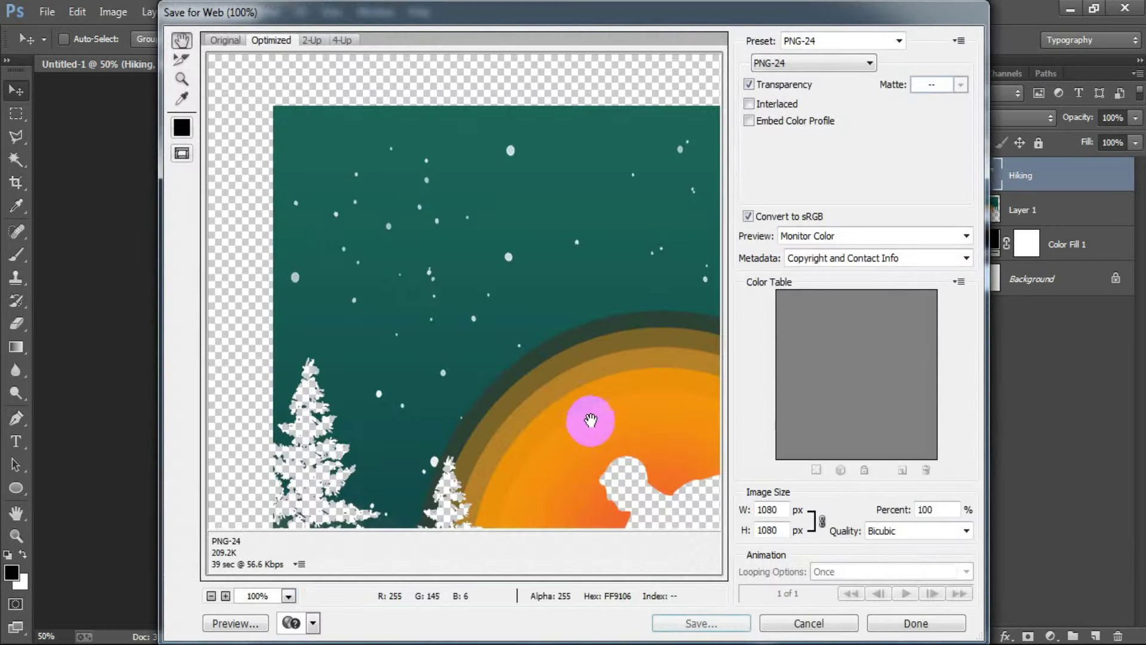
Save a PNG-24 copy to the Desktop, then make Background and Color Fill 1 visible again.
drag(588, 417, 473, 301)
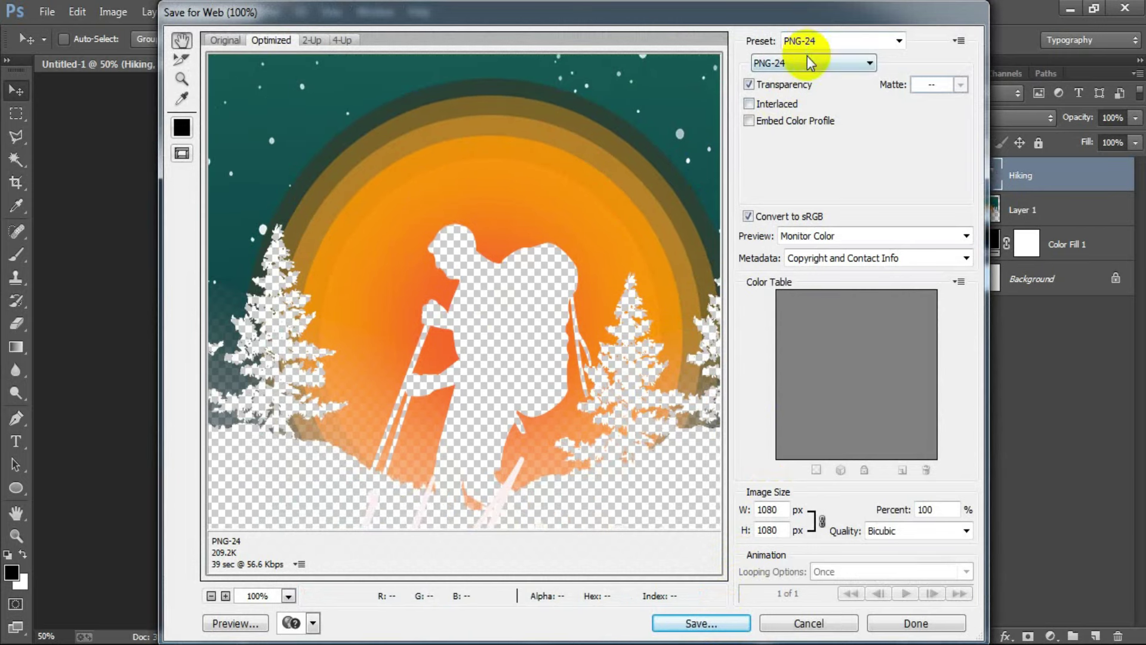
click(807, 63)
click(782, 103)
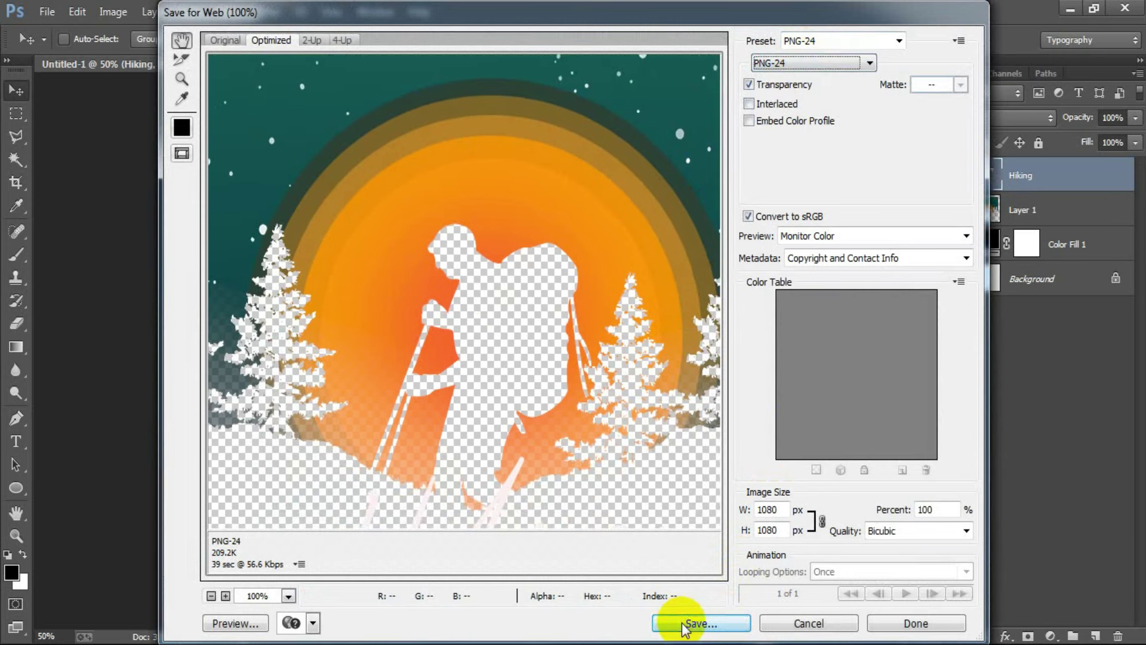
click(685, 624)
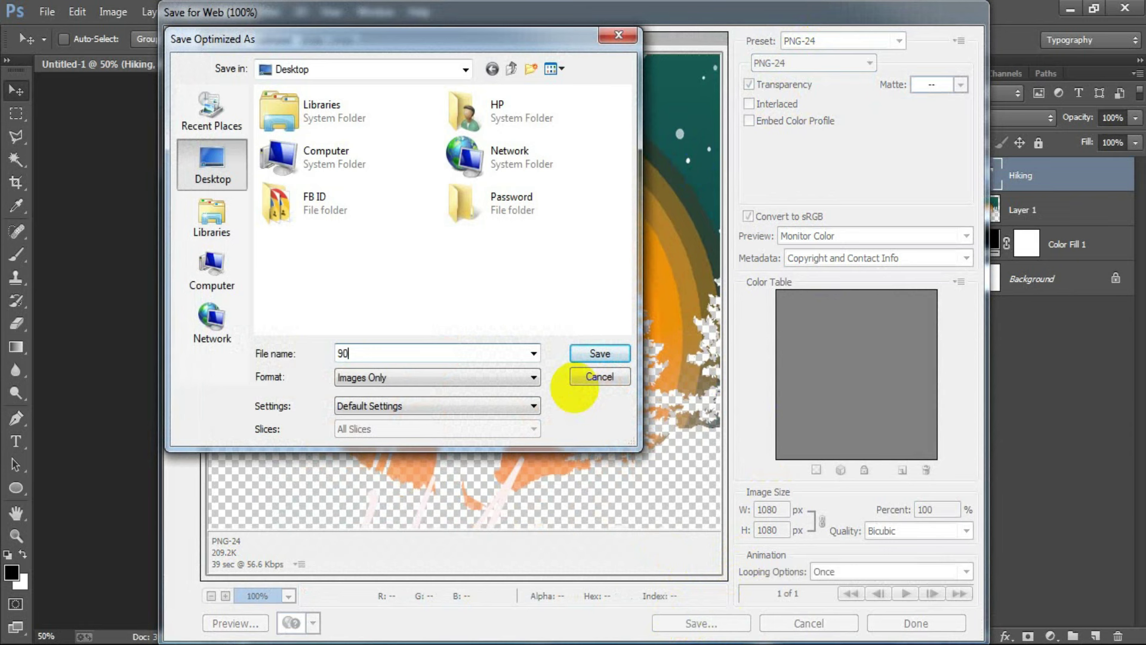
click(576, 383)
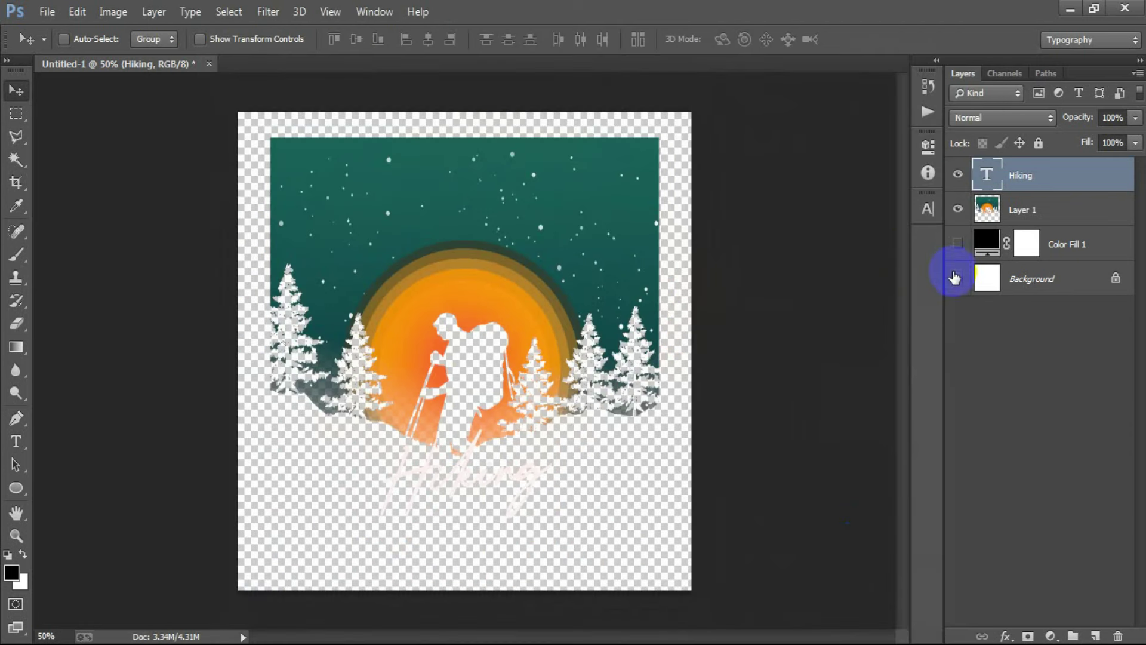
click(958, 279)
click(958, 243)
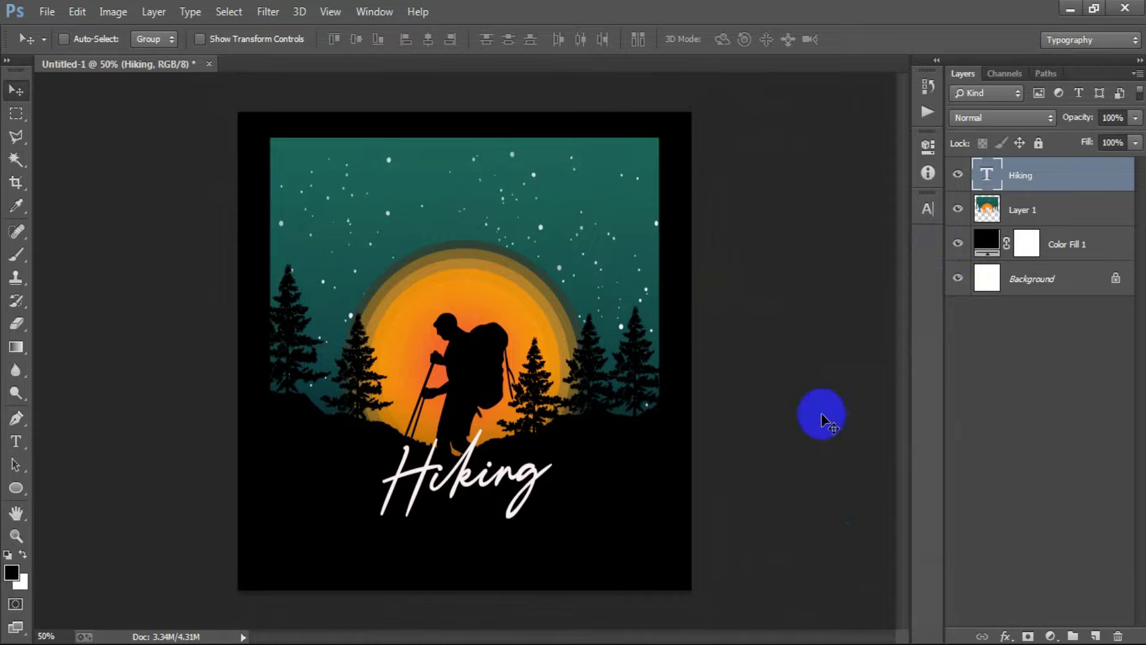